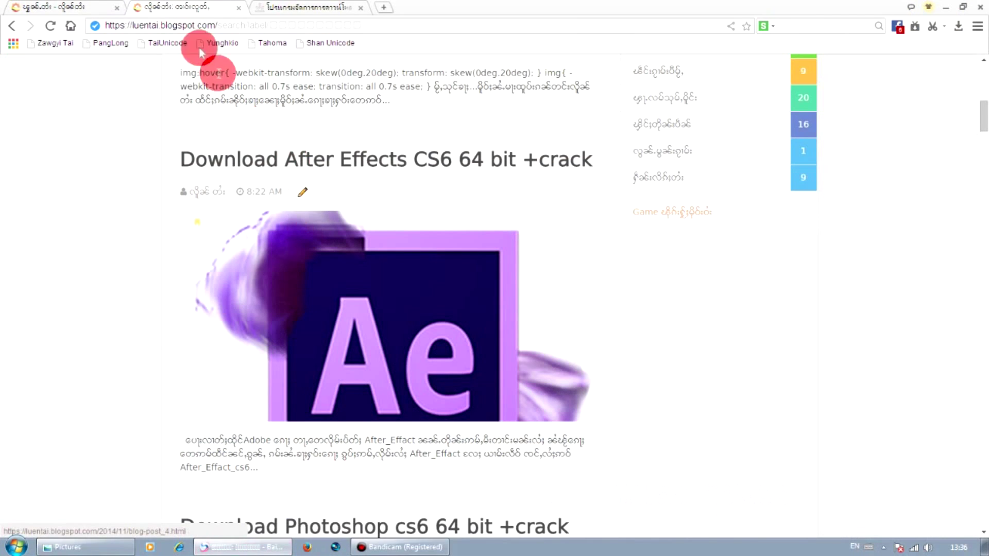
# Open YouTube in a new browser tab from the start page shortcuts
pyautogui.click(294, 6)
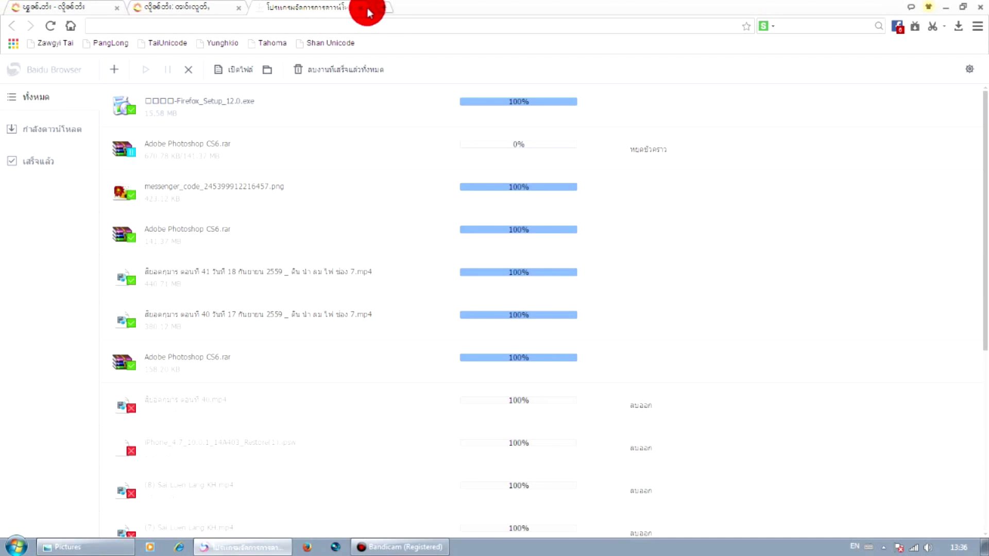
pyautogui.click(381, 12)
pyautogui.click(729, 233)
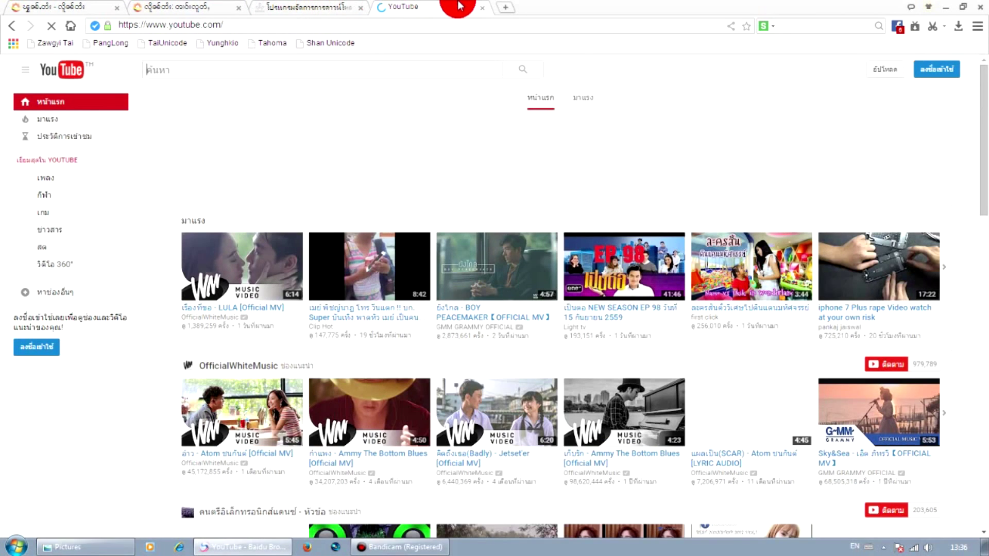
pyautogui.click(326, 7)
pyautogui.click(420, 7)
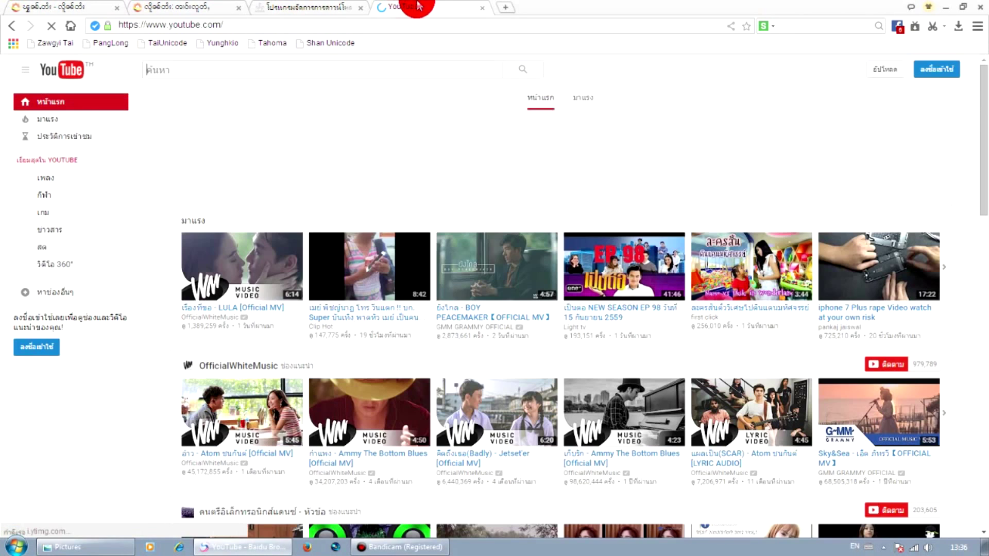
pyautogui.click(166, 6)
pyautogui.scroll(10, 304, 230)
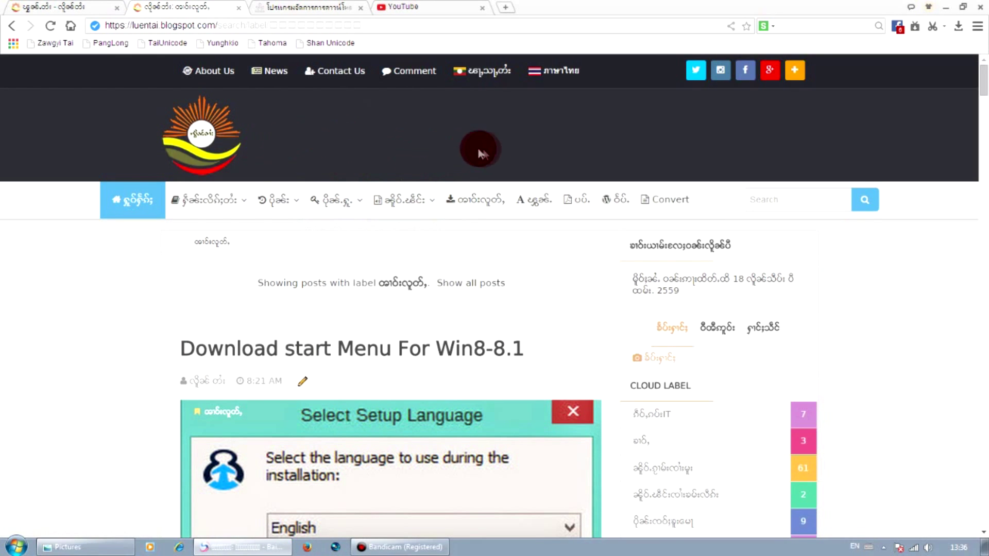
pyautogui.click(419, 6)
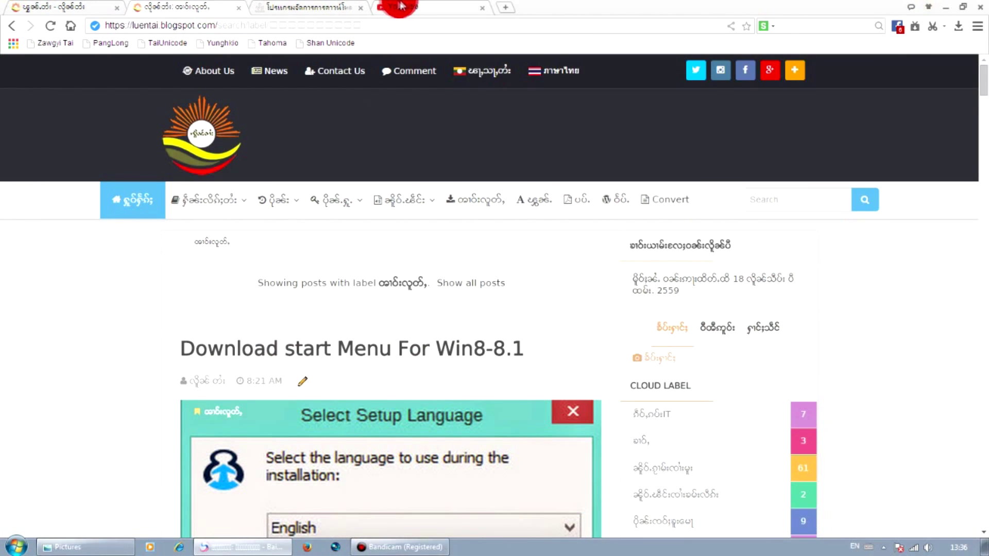
pyautogui.click(401, 6)
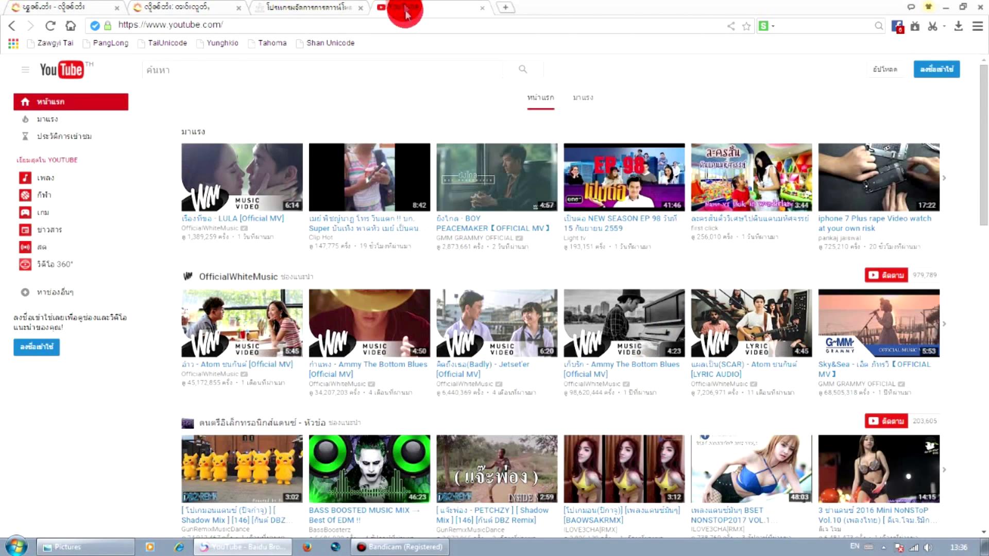
pyautogui.click(320, 13)
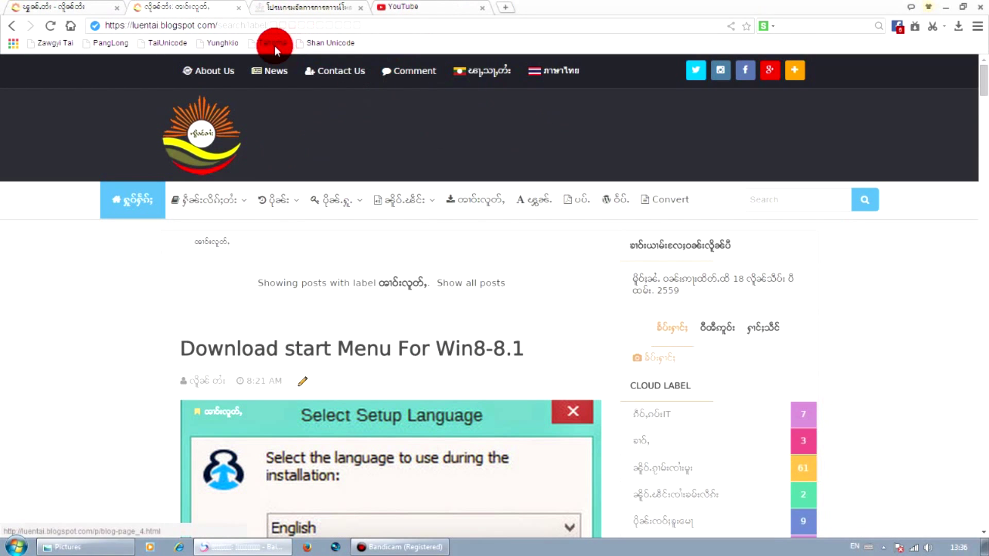
# Go back from the fonts page in the first tab to the start page and open Facebook there
pyautogui.click(51, 6)
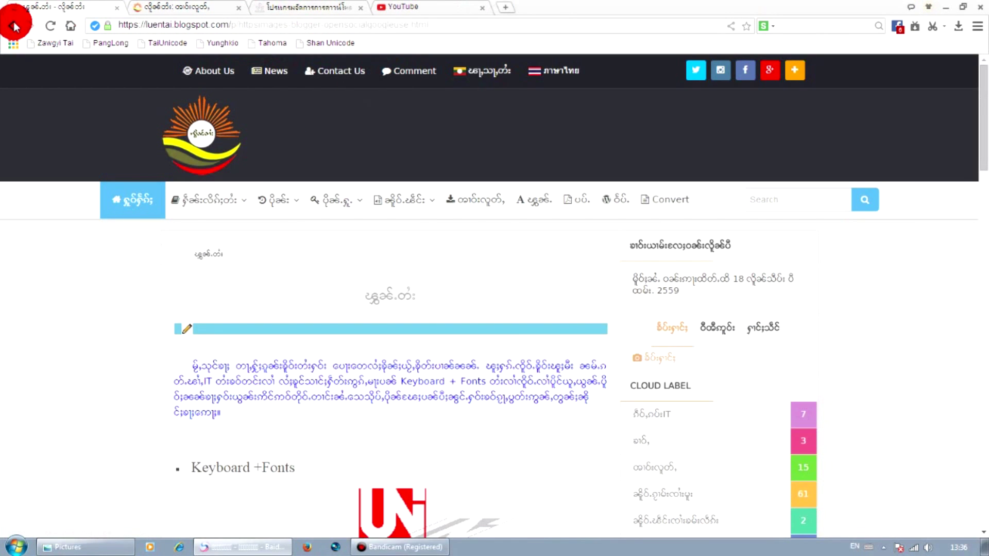
pyautogui.click(14, 26)
pyautogui.click(14, 26)
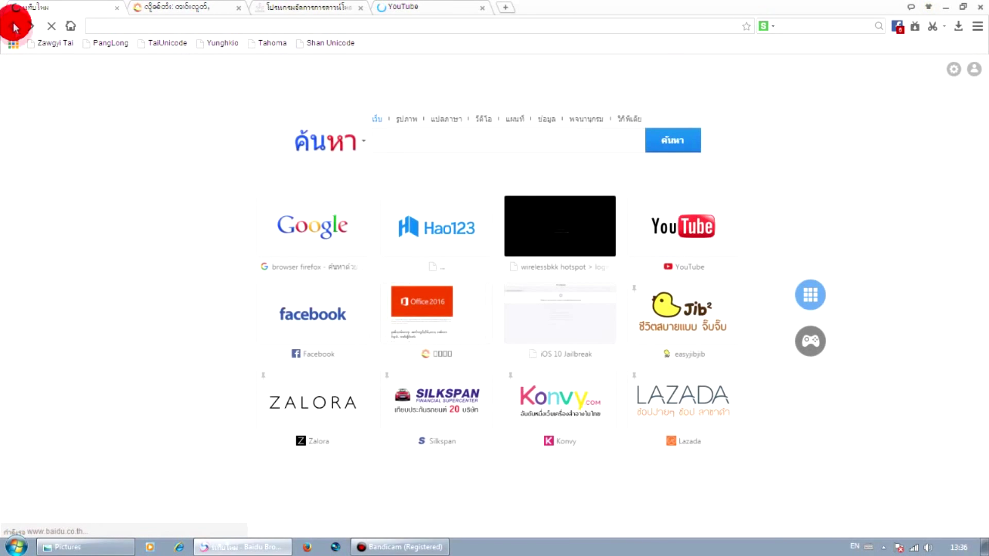
pyautogui.click(332, 311)
# Return to the YouTube tab and change the keyboard input language to Thai (Thailand)
pyautogui.click(396, 7)
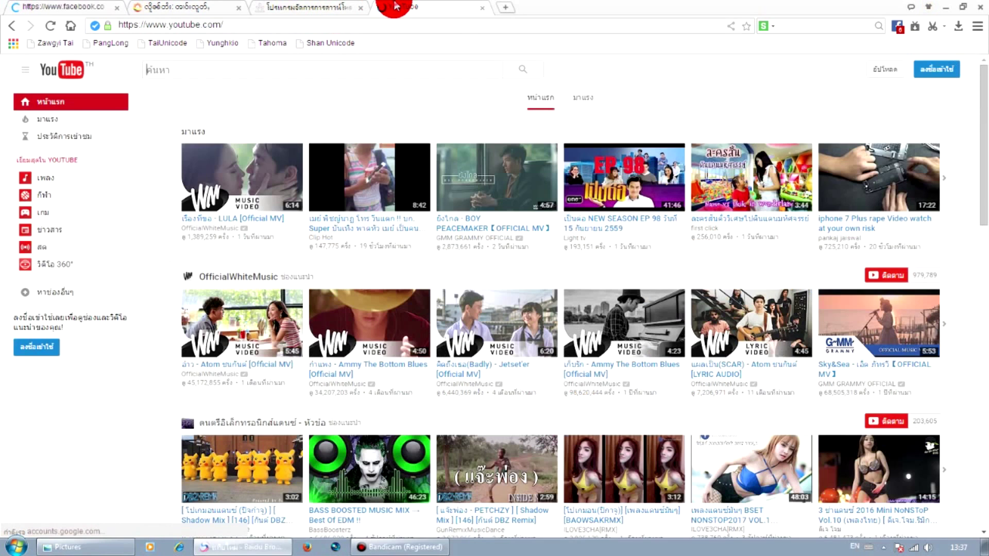
pyautogui.scroll(-5, 176, 238)
pyautogui.scroll(5, 467, 304)
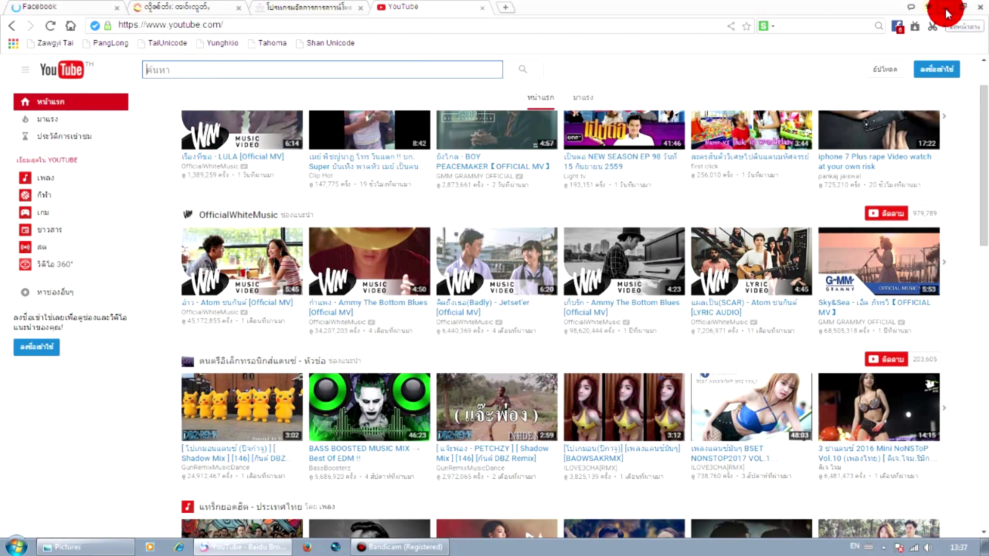
pyautogui.click(286, 6)
pyautogui.click(415, 6)
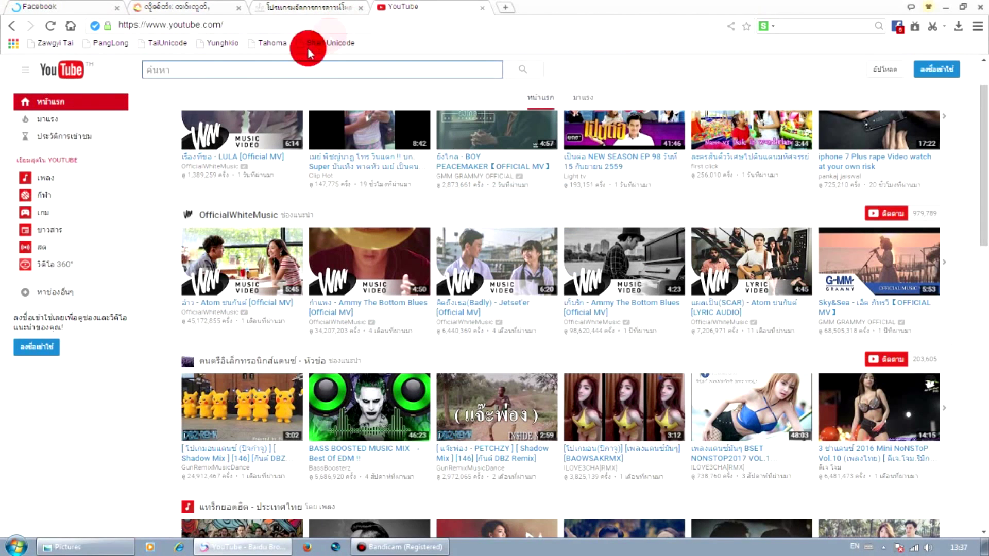
pyautogui.click(296, 69)
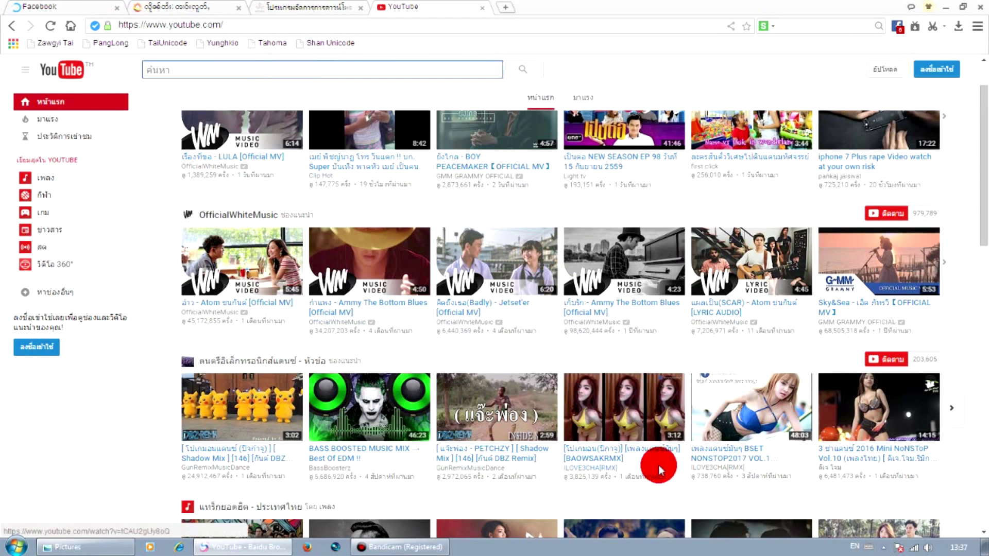
pyautogui.click(873, 546)
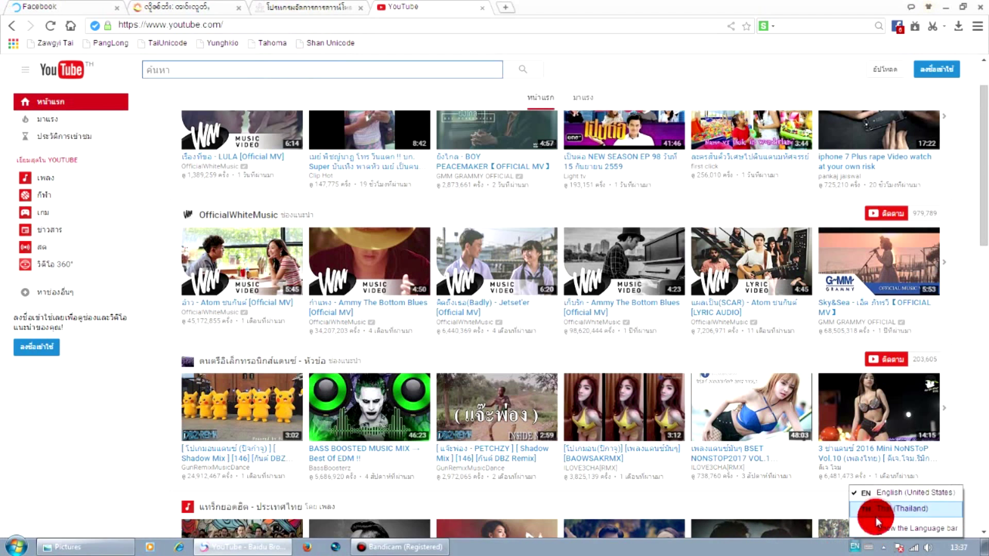
pyautogui.click(875, 510)
pyautogui.click(870, 547)
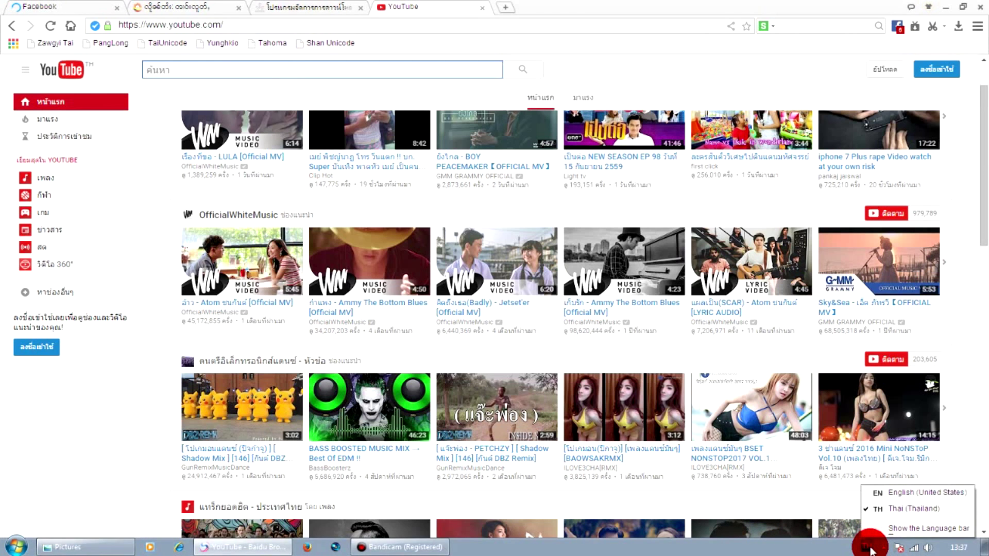
# Search YouTube for "โปรแกรมตัดต่อ"
pyautogui.click(215, 65)
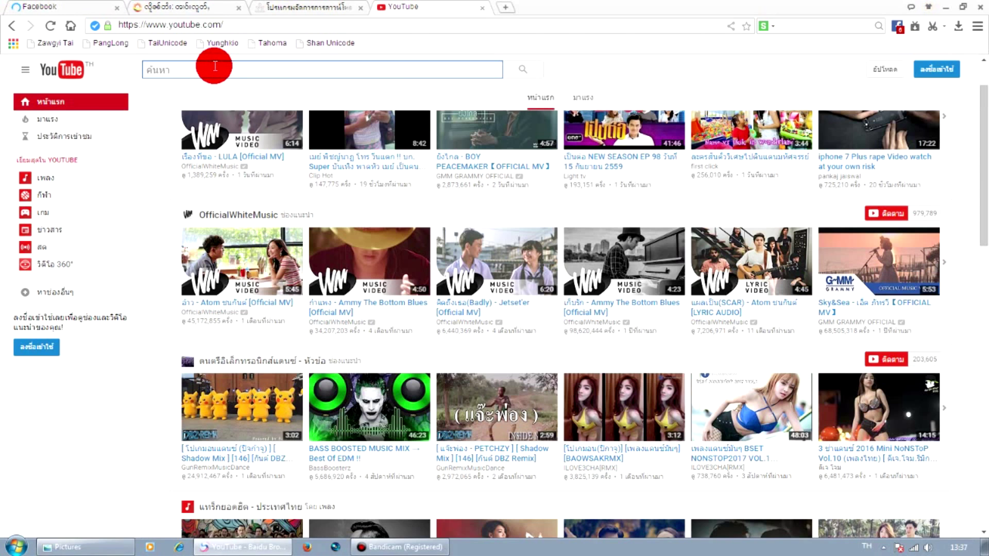
pyautogui.write('โปรแก')
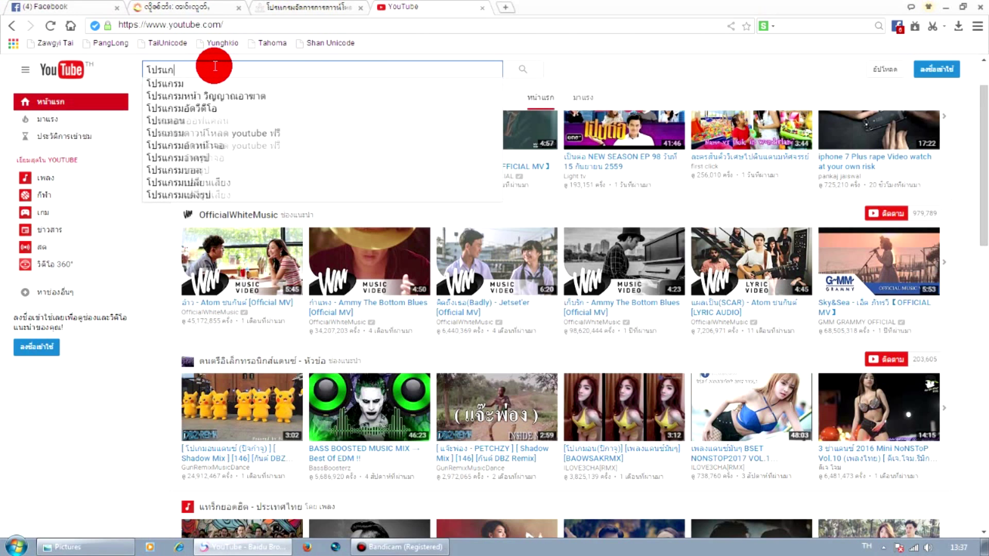
pyautogui.write('รมตัด')
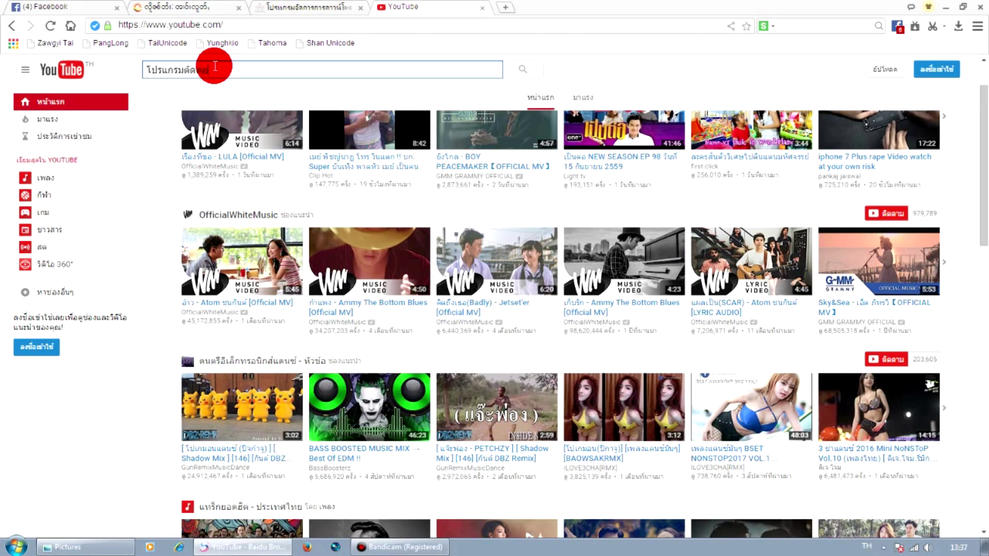
pyautogui.write('ต่อ')
pyautogui.press('Return')
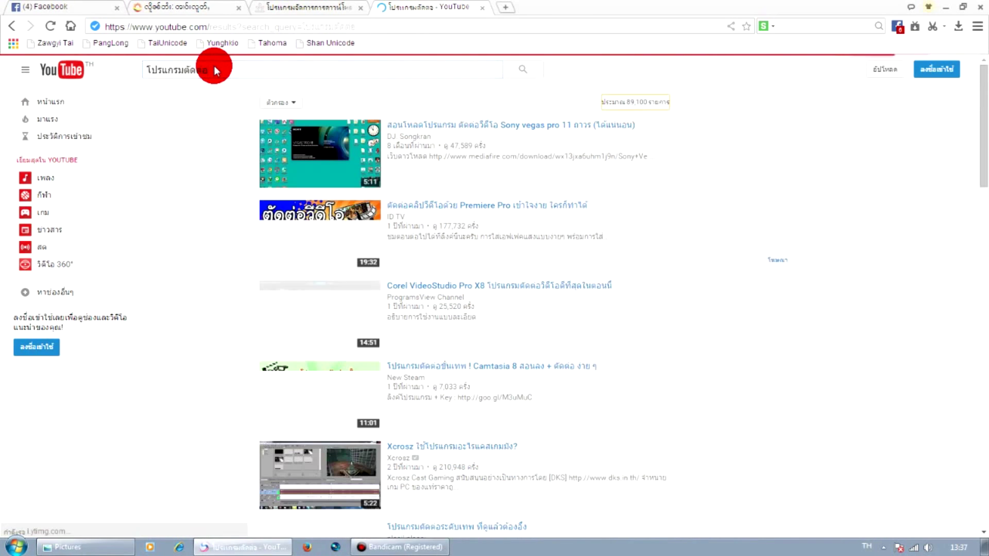
# Look through the YouTube search results for videos about video editing programs
pyautogui.scroll(-6, 391, 139)
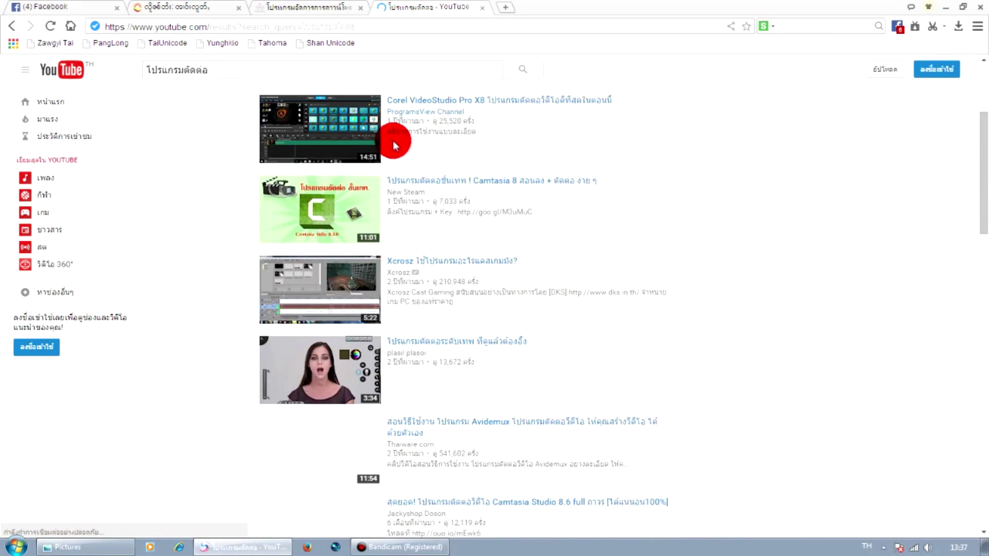
pyautogui.scroll(-12, 412, 178)
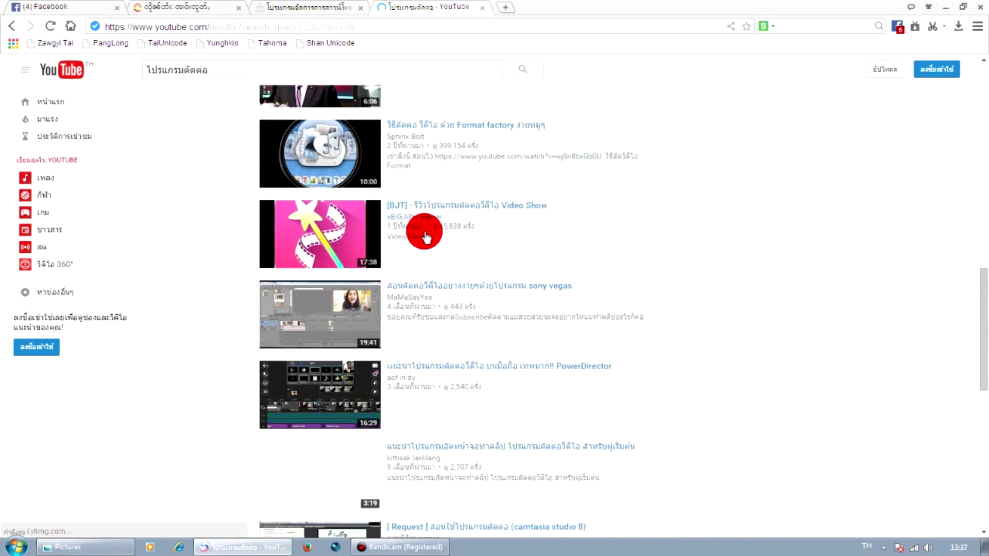
pyautogui.scroll(-8, 424, 242)
pyautogui.scroll(8, 423, 249)
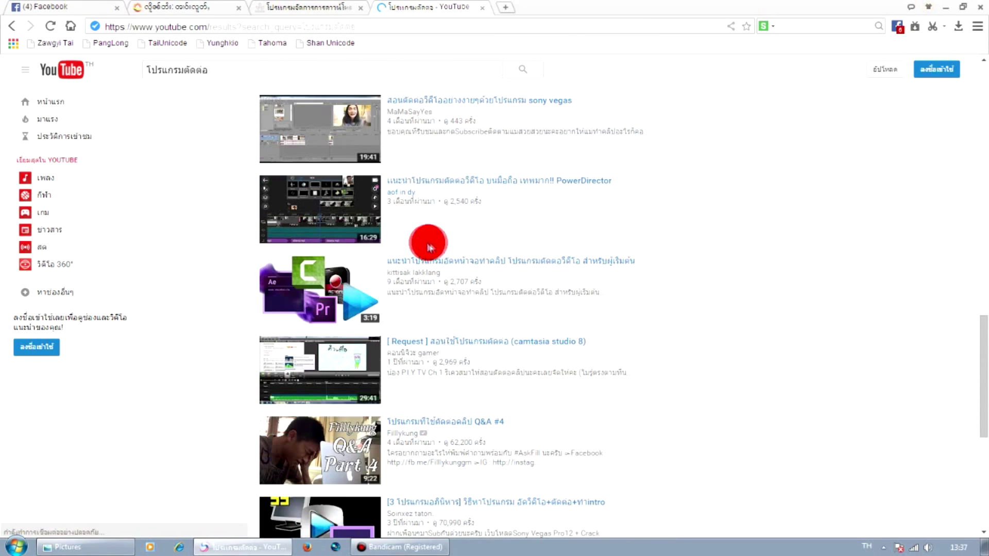
pyautogui.scroll(-2, 463, 248)
pyautogui.scroll(-5, 569, 263)
pyautogui.scroll(10, 601, 258)
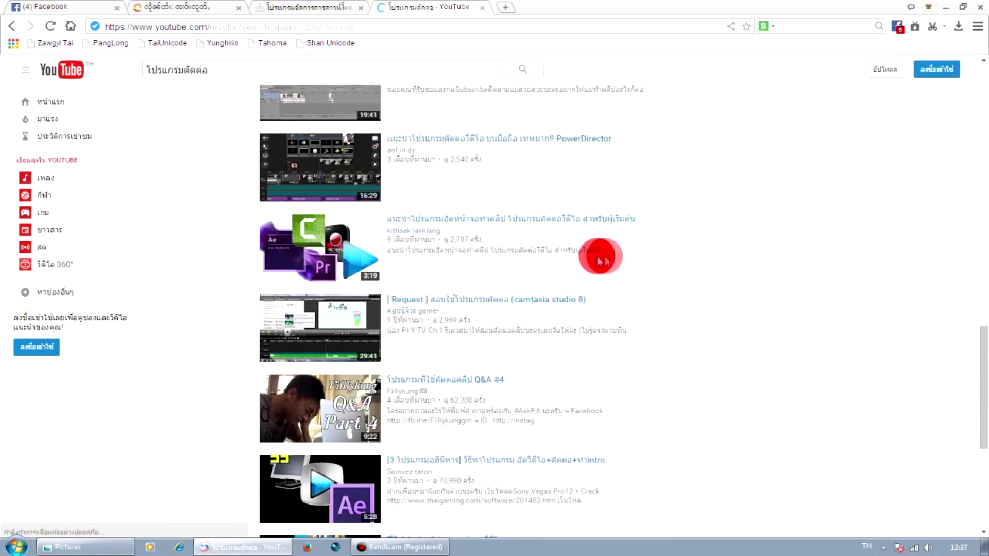
pyautogui.scroll(5, 426, 223)
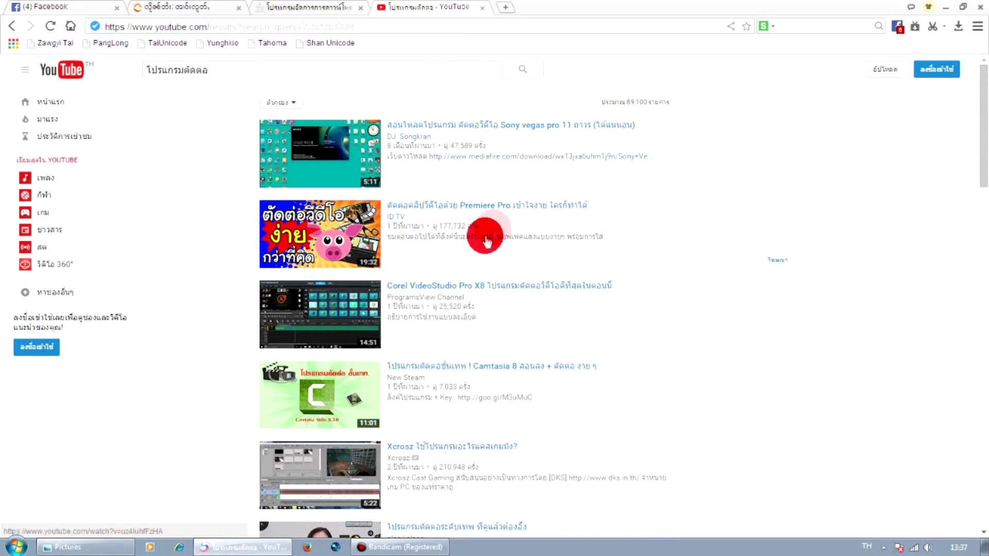
# Open the first result, the Sony vegas pro 11 download tutorial, and pause its playback
pyautogui.click(440, 133)
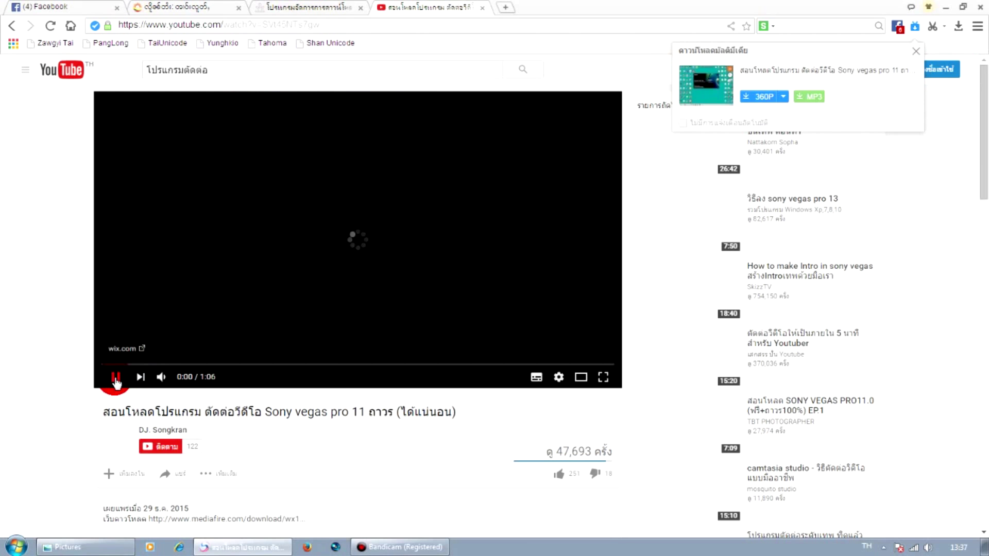
pyautogui.click(336, 407)
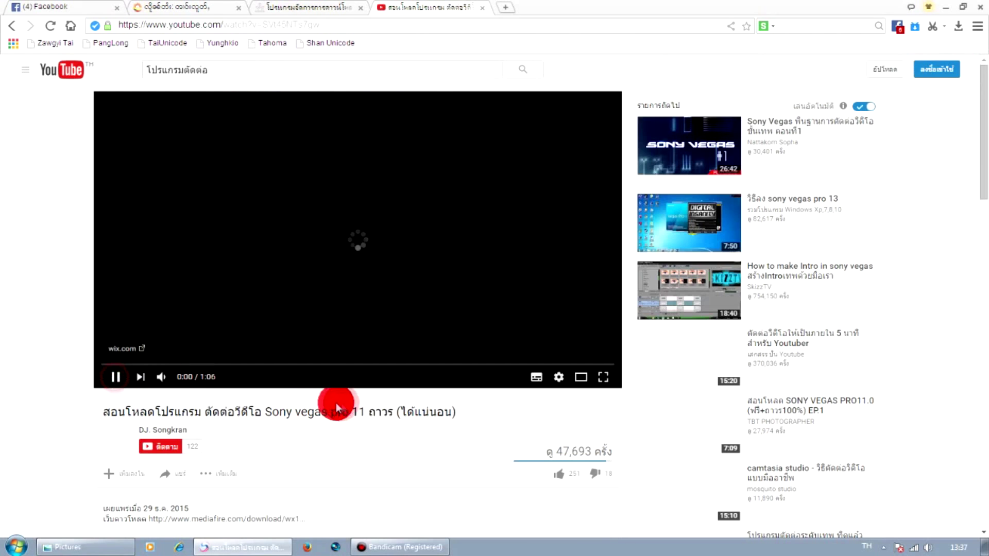
pyautogui.click(116, 379)
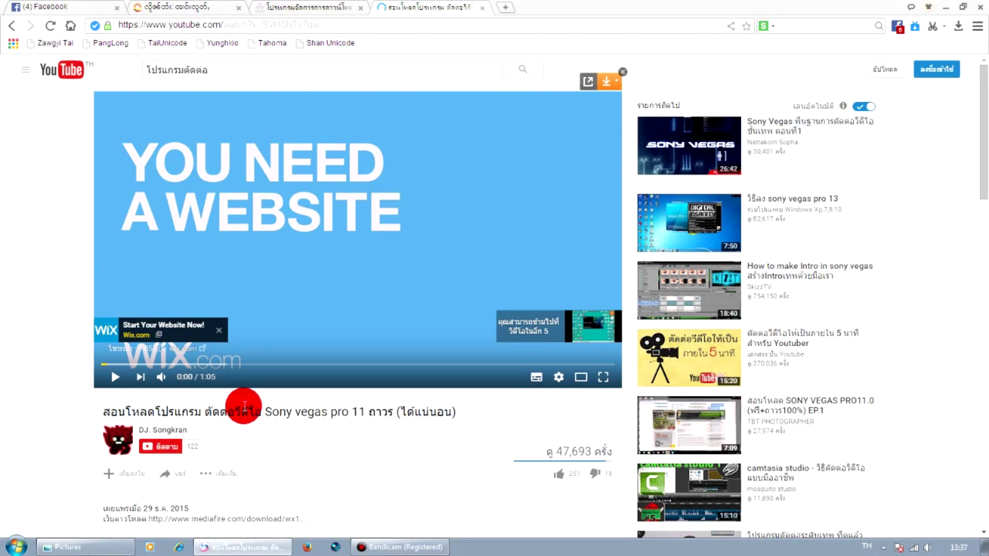
# Check the area below the video and highlight "Sony vegas pro 11 ถาวร" in its title
pyautogui.scroll(-4, 257, 392)
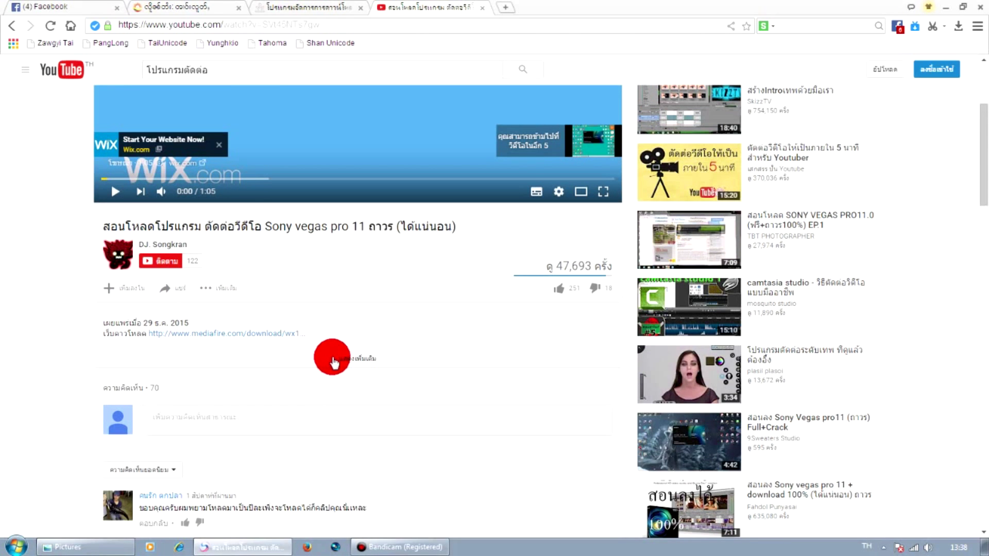
pyautogui.click(761, 421)
pyautogui.scroll(1, 291, 340)
pyautogui.moveTo(268, 289); pyautogui.dragTo(364, 290)
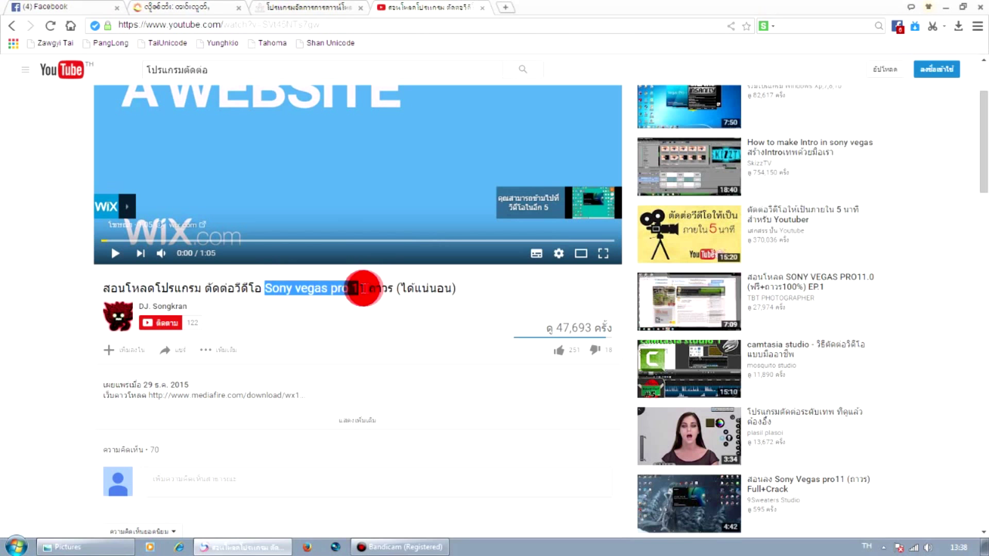
pyautogui.moveTo(392, 290); pyautogui.dragTo(434, 359)
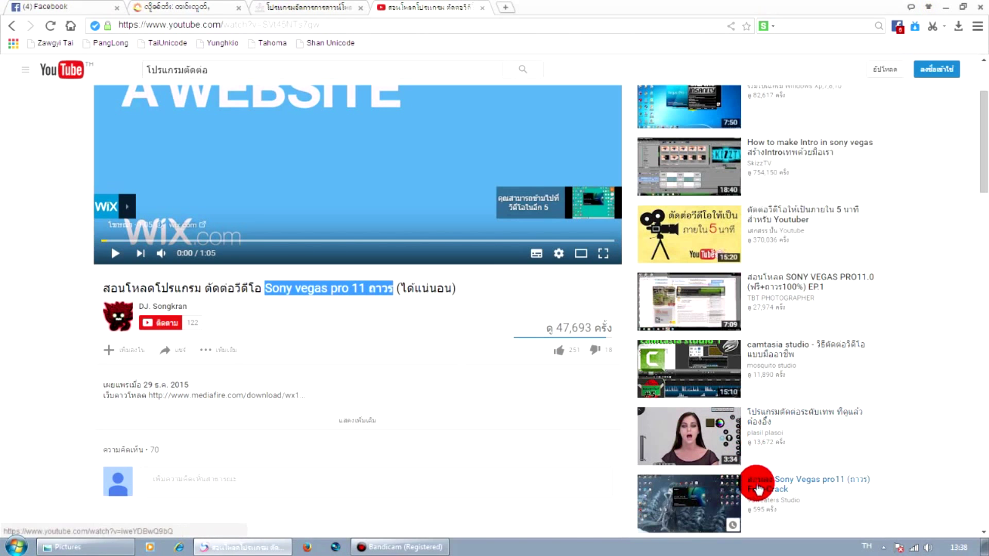
# Open the related video "สอนลง Sony Vegas pro11 (ถาวร) Full+Crack" and pause its playback
pyautogui.click(757, 484)
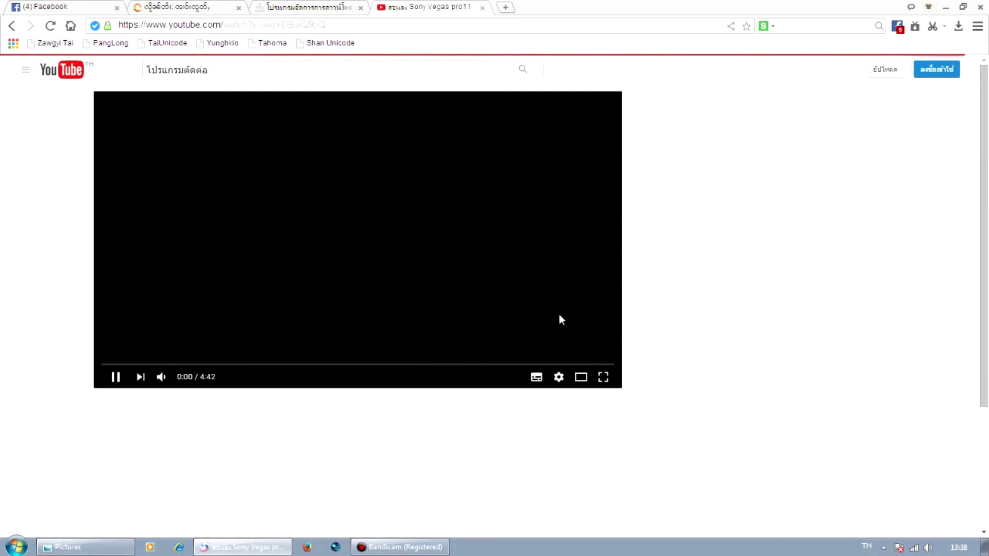
pyautogui.click(309, 7)
pyautogui.click(414, 6)
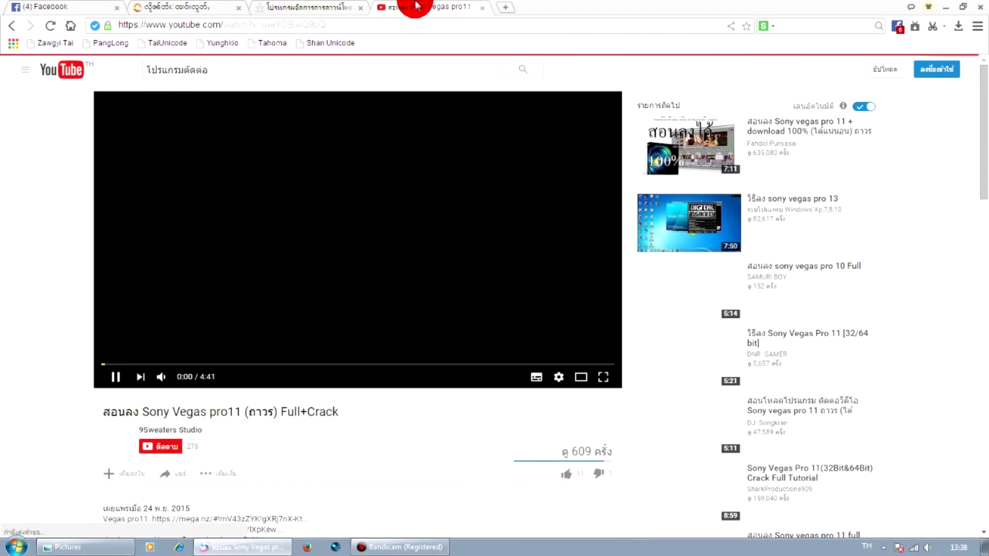
pyautogui.click(347, 7)
pyautogui.click(407, 7)
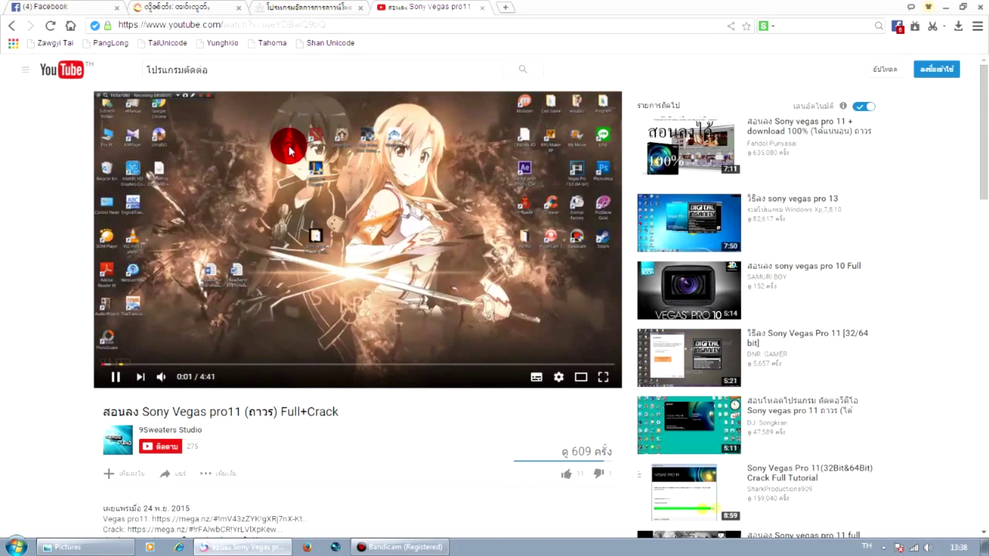
pyautogui.click(121, 379)
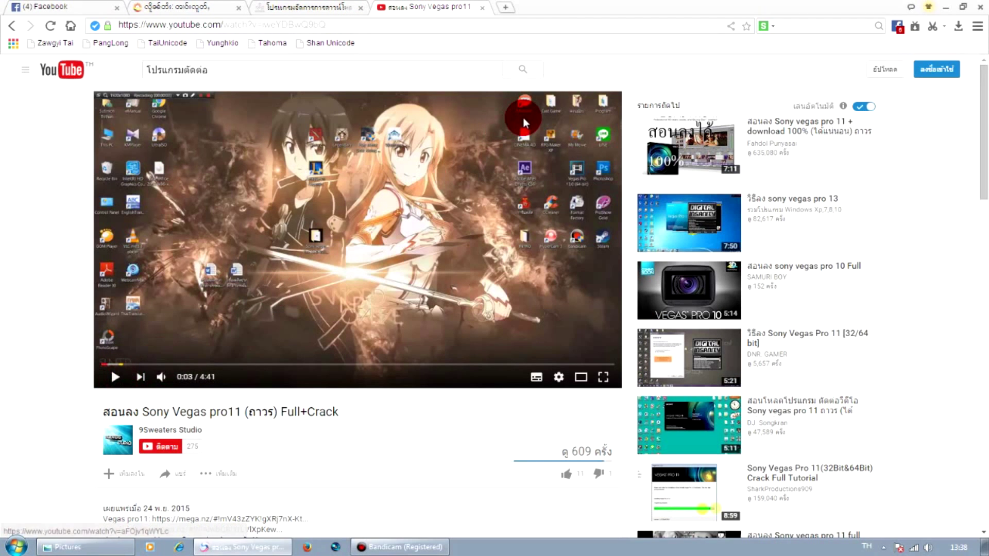
# Examine the description and the related videos of the Sony Vegas pro11 installation tutorial
pyautogui.click(840, 466)
pyautogui.moveTo(839, 467); pyautogui.dragTo(478, 203)
pyautogui.scroll(-5, 468, 203)
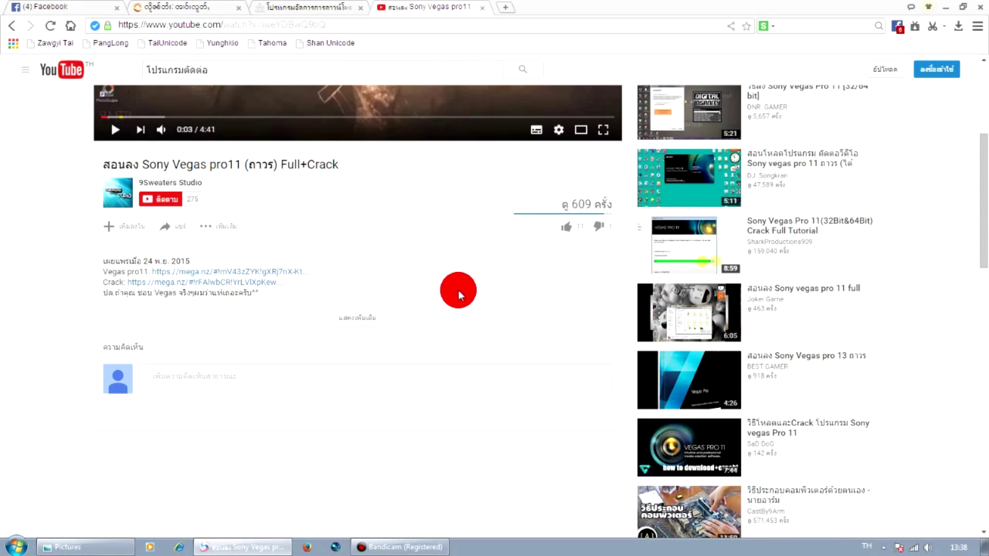
# Copy "Sony Vegas pro11 (ถาวร) Full+Crack" from the video's title and paste it over the text in the YouTube search field
pyautogui.scroll(5, 459, 289)
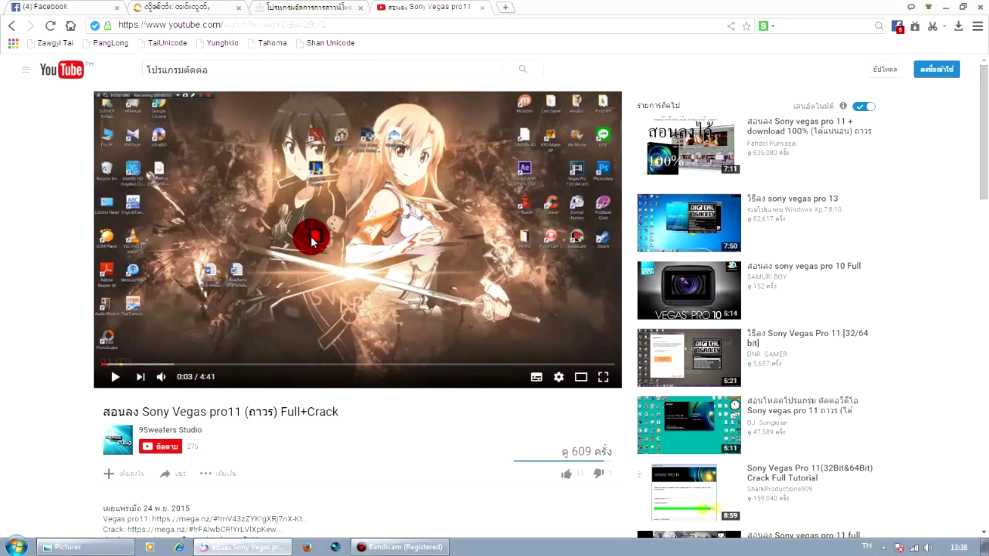
pyautogui.moveTo(143, 411); pyautogui.dragTo(335, 411)
pyautogui.rightClick(315, 412)
pyautogui.click(332, 418)
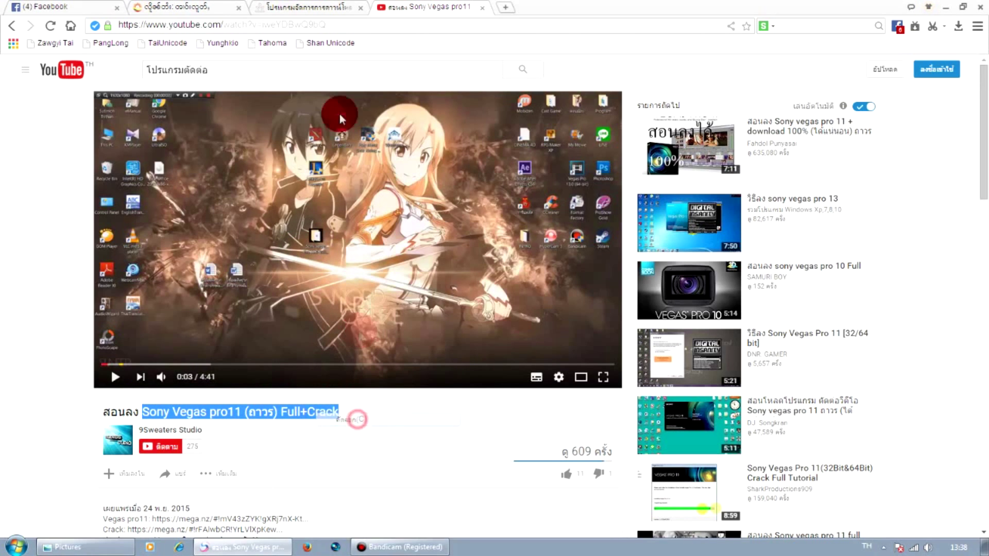
pyautogui.tripleClick(238, 71)
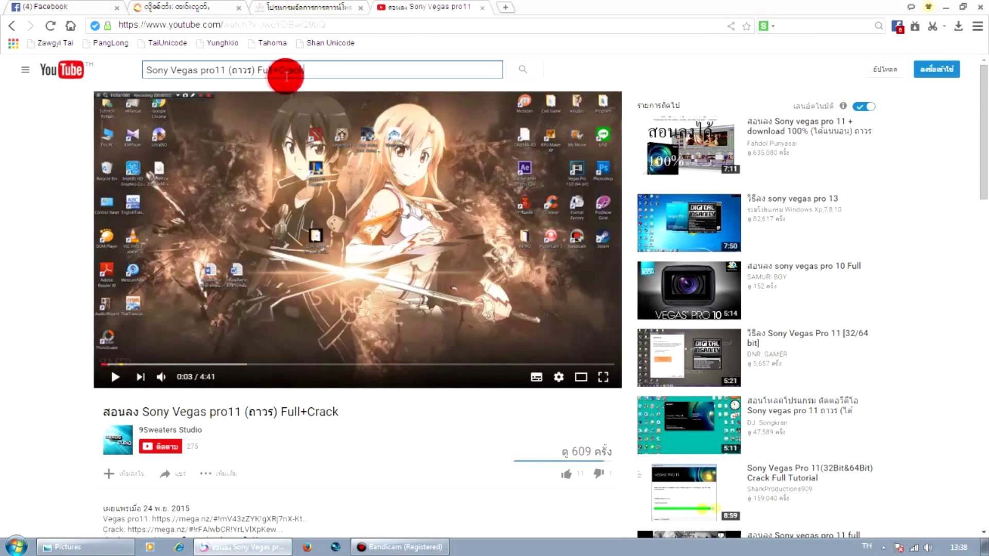
pyautogui.moveTo(260, 71); pyautogui.dragTo(299, 70)
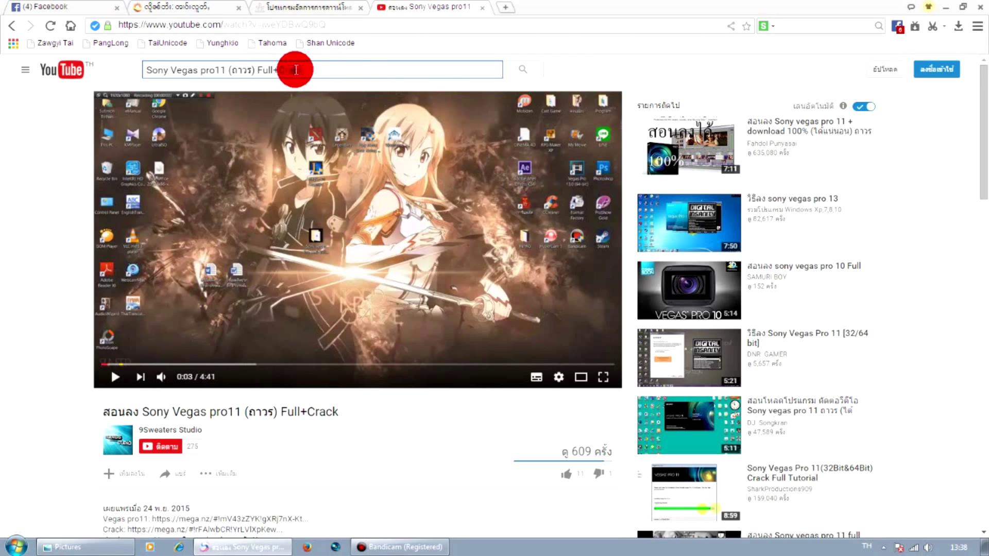
pyautogui.click(346, 62)
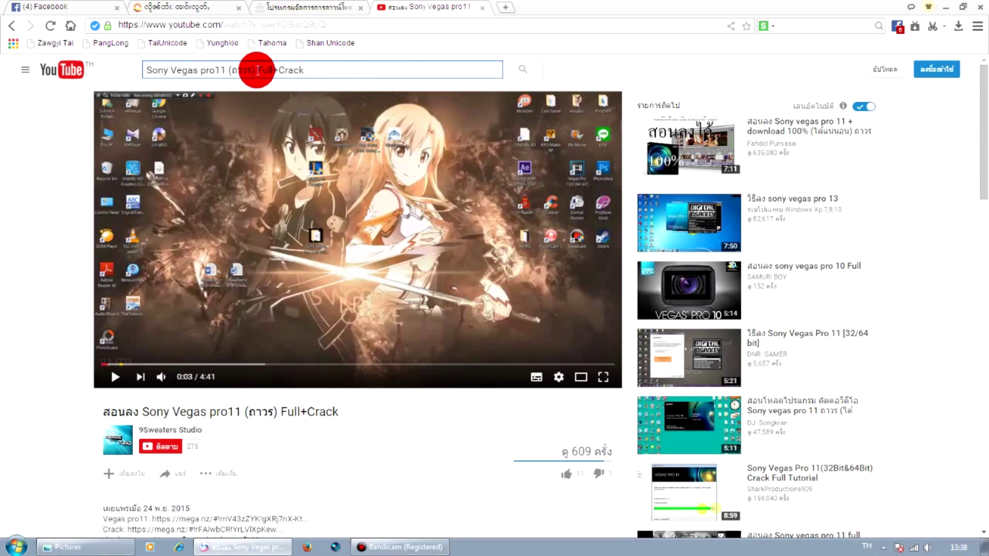
pyautogui.click(343, 85)
pyautogui.moveTo(332, 68); pyautogui.dragTo(137, 68)
pyautogui.click(216, 70)
# Expand the video's description and open its MEGA download link for Vegas pro11
pyautogui.scroll(-1, 373, 402)
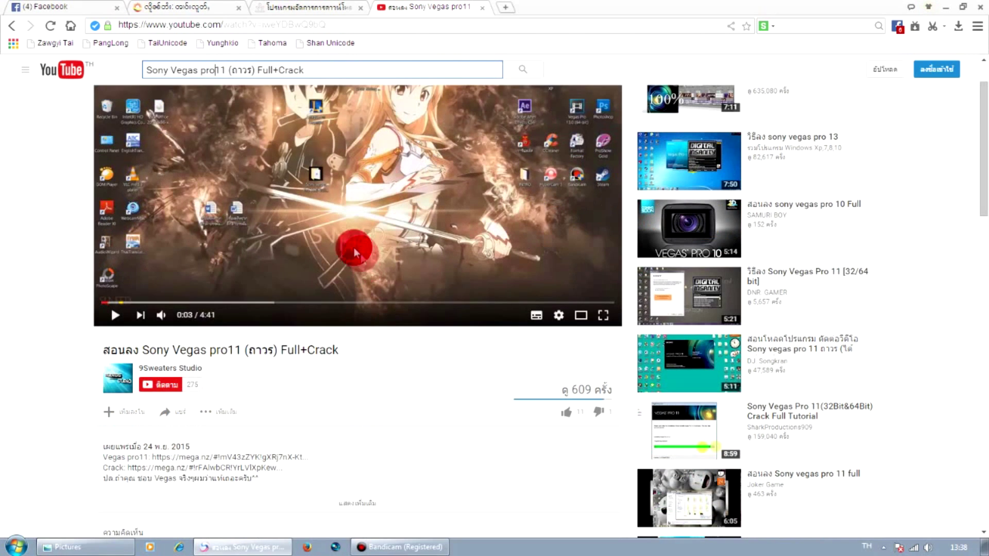
pyautogui.scroll(-3, 270, 150)
pyautogui.scroll(3, 304, 187)
pyautogui.scroll(-2, 311, 191)
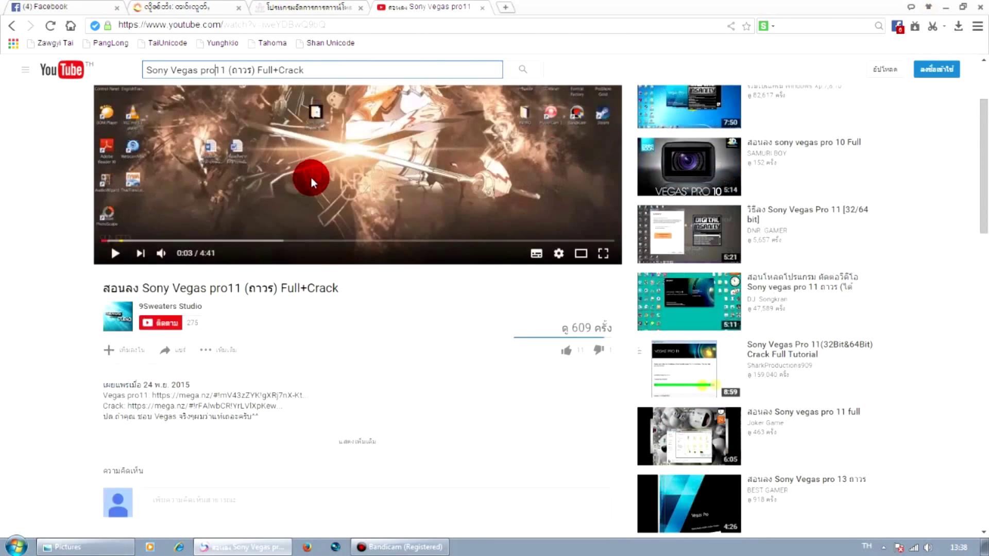
pyautogui.scroll(3, 484, 211)
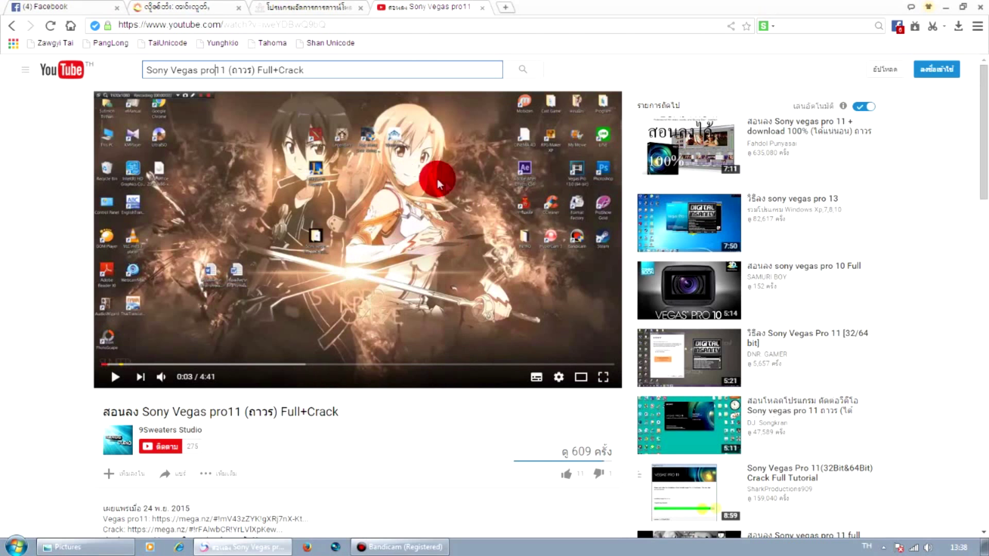
pyautogui.scroll(-3, 415, 196)
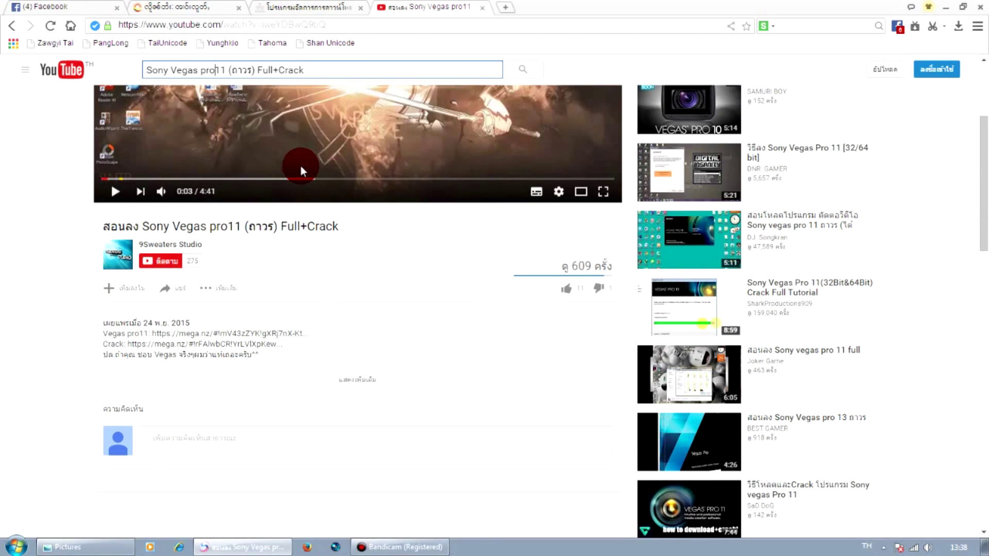
pyautogui.click(367, 391)
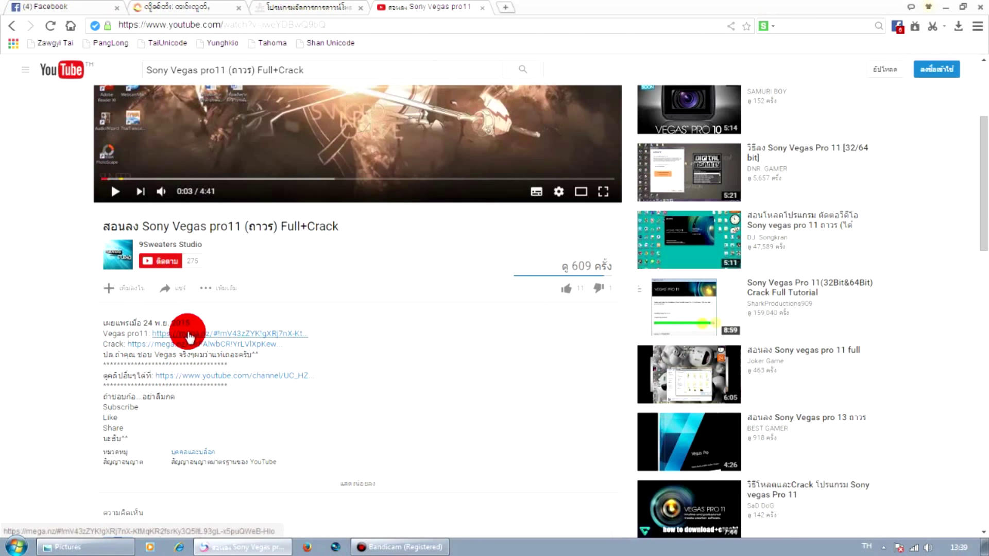
pyautogui.click(216, 335)
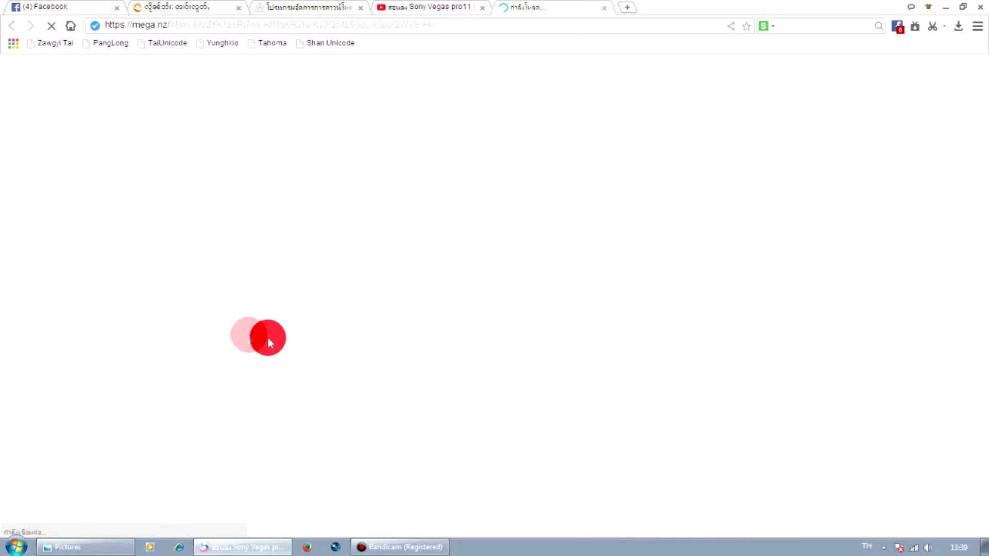
pyautogui.click(431, 6)
pyautogui.click(530, 6)
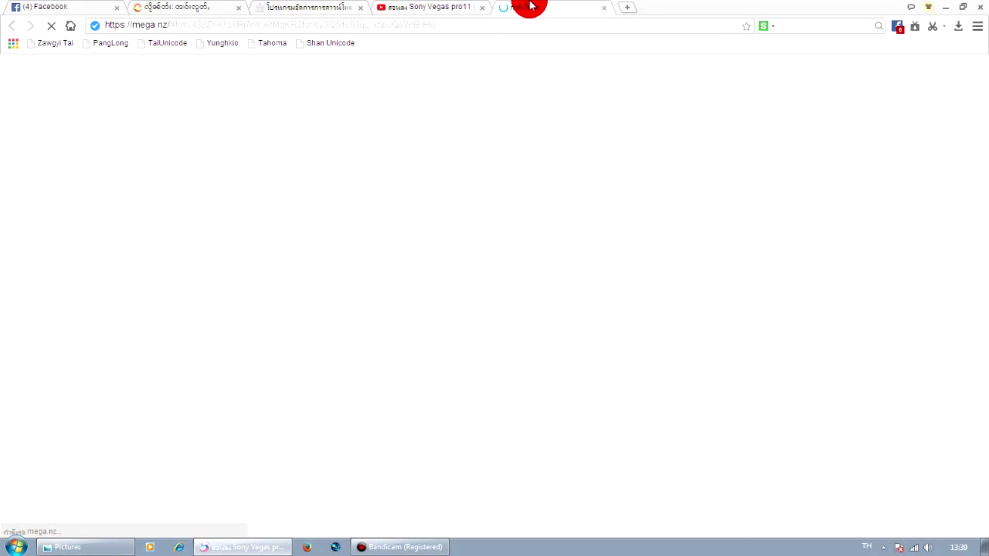
pyautogui.click(434, 6)
pyautogui.click(525, 6)
pyautogui.click(471, 8)
pyautogui.click(528, 7)
pyautogui.click(427, 6)
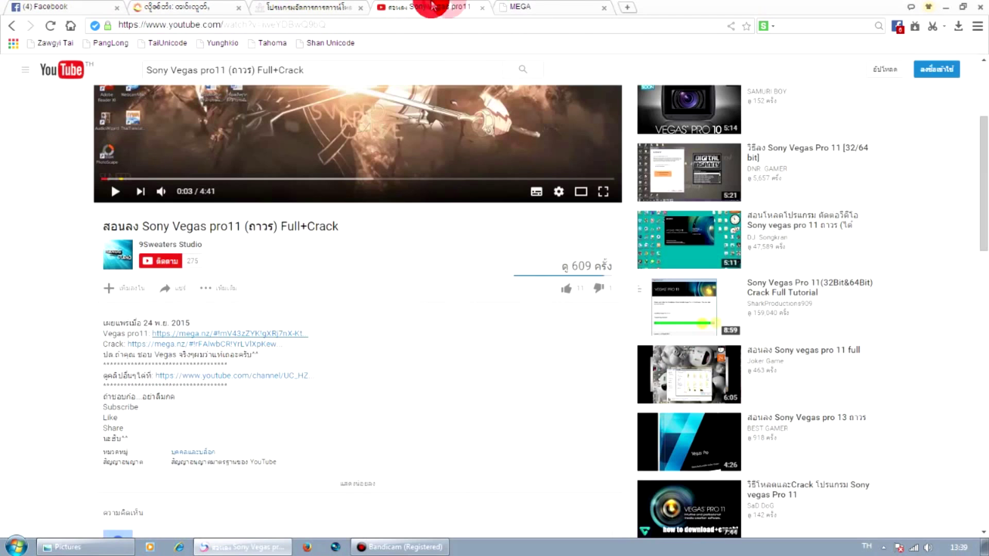
pyautogui.click(533, 7)
pyautogui.click(441, 7)
pyautogui.click(562, 6)
# Copy the full web address of the MEGA page for the Vegas pro11 download
pyautogui.click(292, 29)
pyautogui.click(445, 6)
pyautogui.click(506, 8)
pyautogui.rightClick(410, 23)
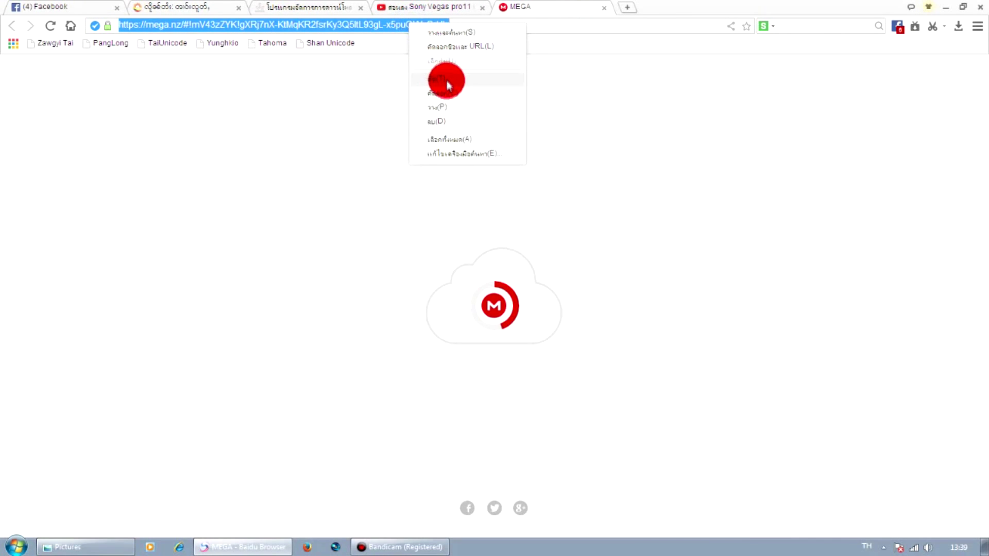
pyautogui.click(446, 93)
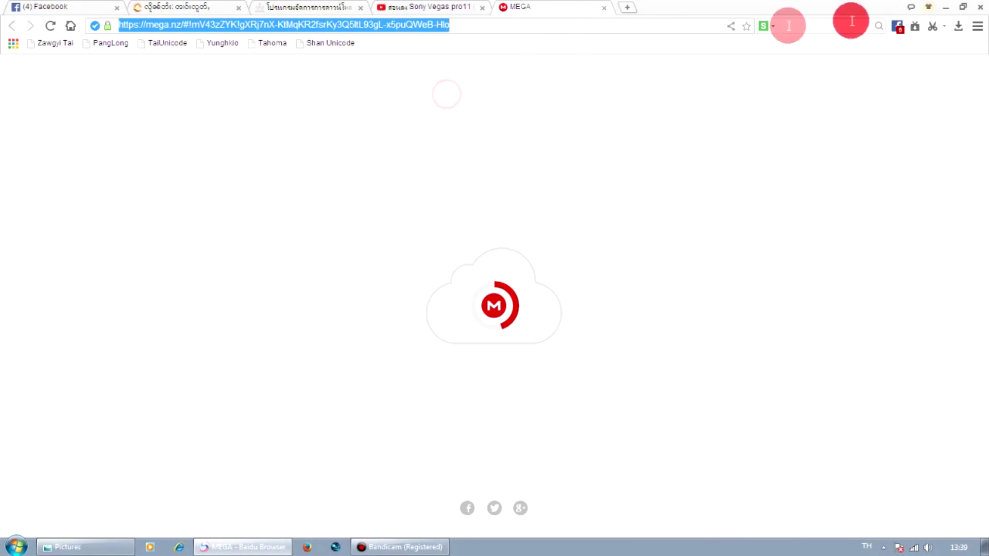
# Switch to the desktop and open the Ling text document in the Vegas Pho 11.0 32-64 folder
pyautogui.click(948, 9)
pyautogui.rightClick(490, 159)
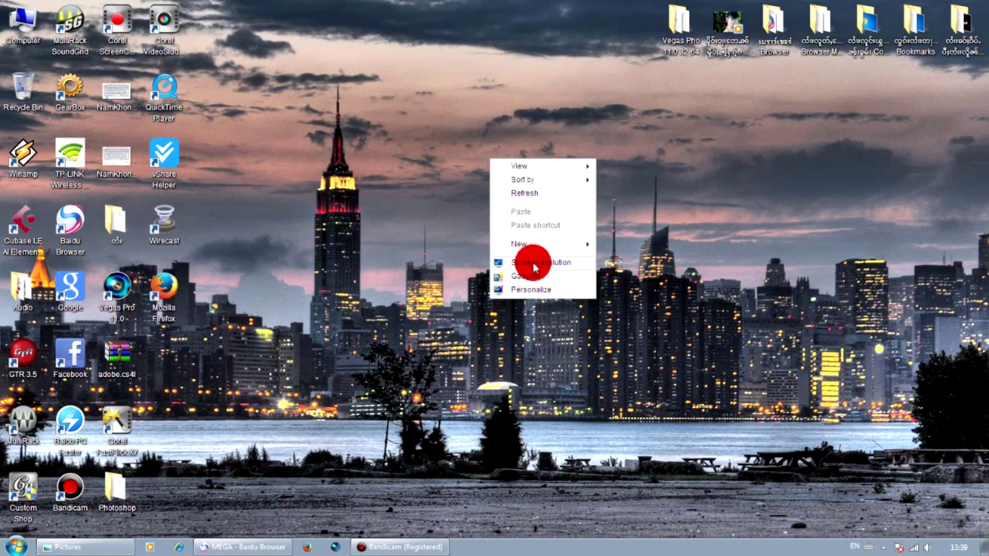
pyautogui.click(674, 25)
pyautogui.doubleClick(678, 29)
pyautogui.doubleClick(238, 184)
pyautogui.click(626, 230)
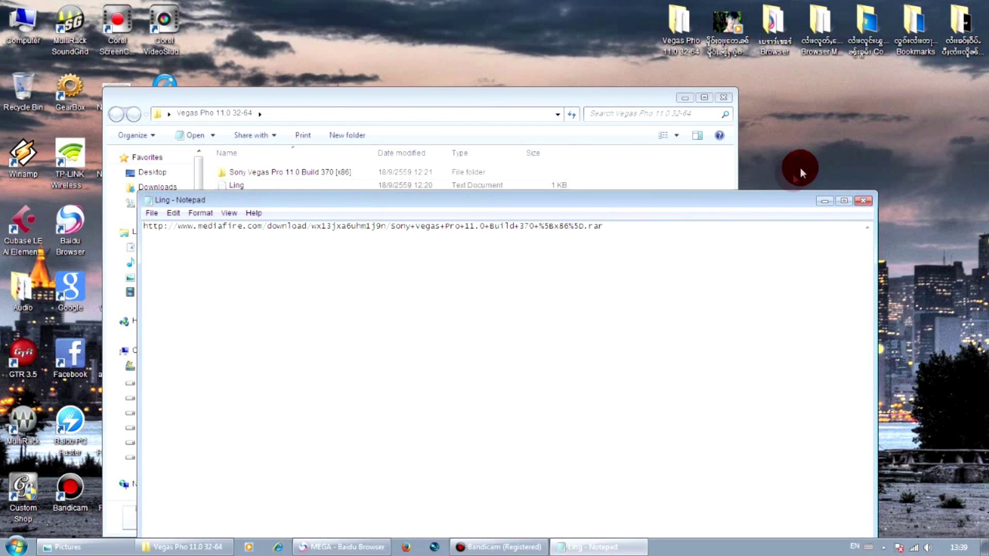
# Replace the MediaFire link in Ling with the copied MEGA link, save and close the document, and minimize the folder window
pyautogui.click(676, 241)
pyautogui.hotkey('ctrl', 'a')
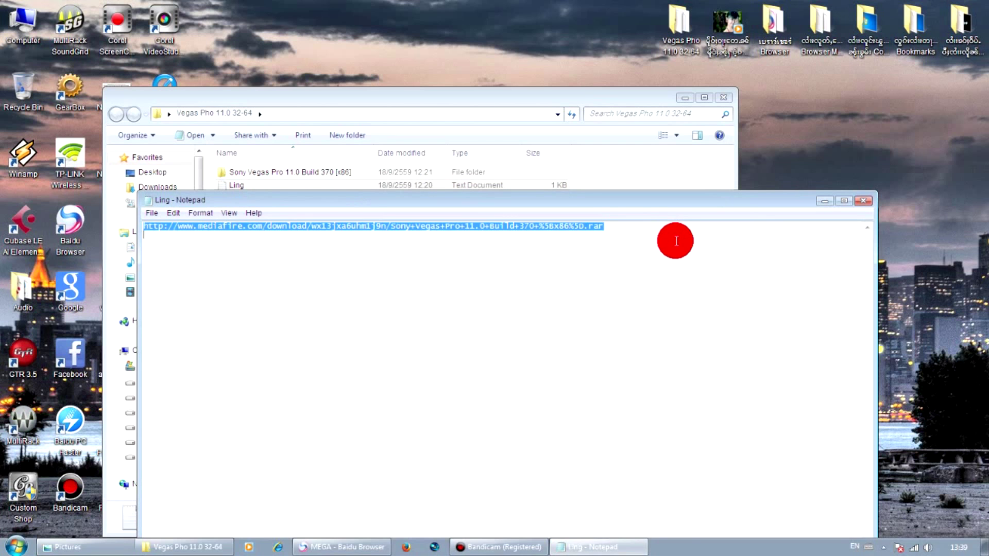
pyautogui.press('Delete')
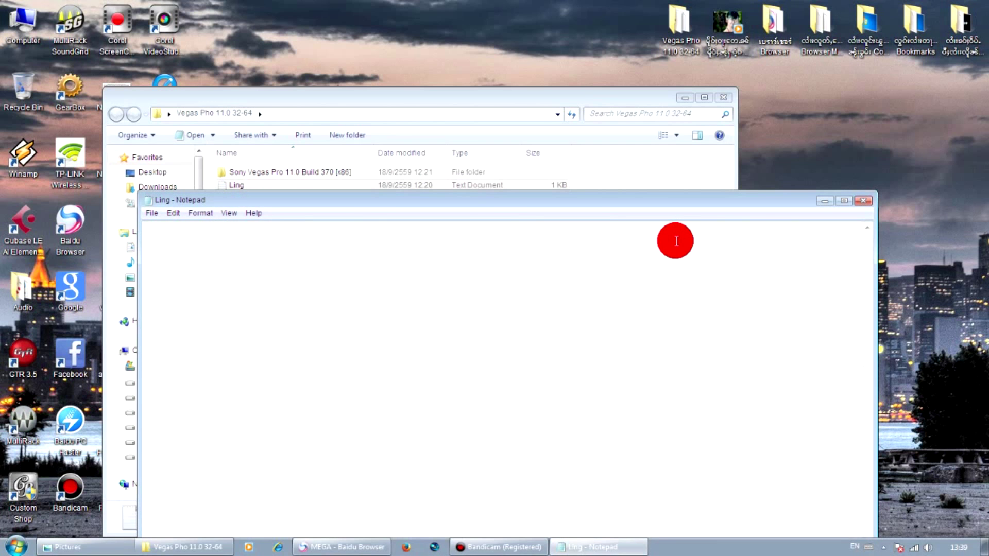
pyautogui.click(861, 202)
pyautogui.click(481, 289)
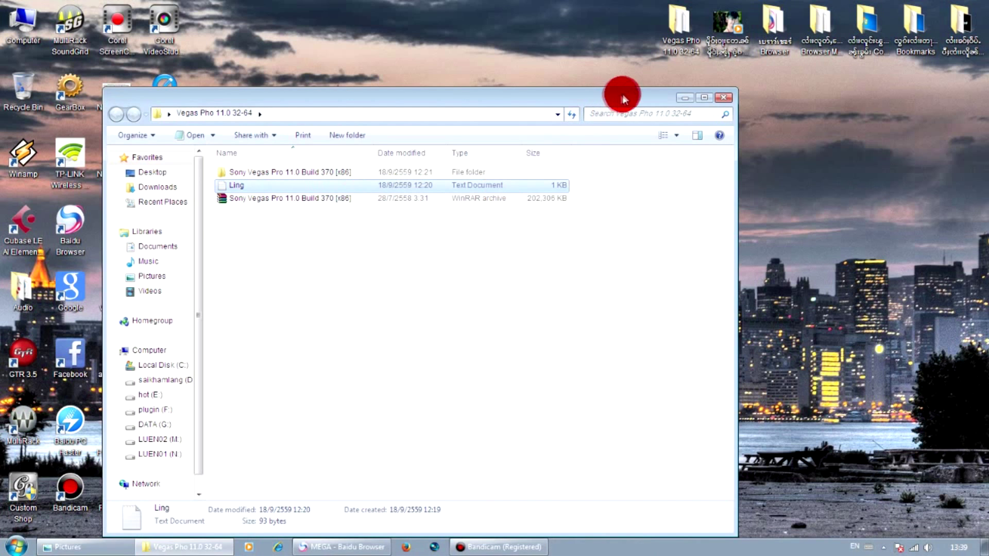
pyautogui.click(685, 97)
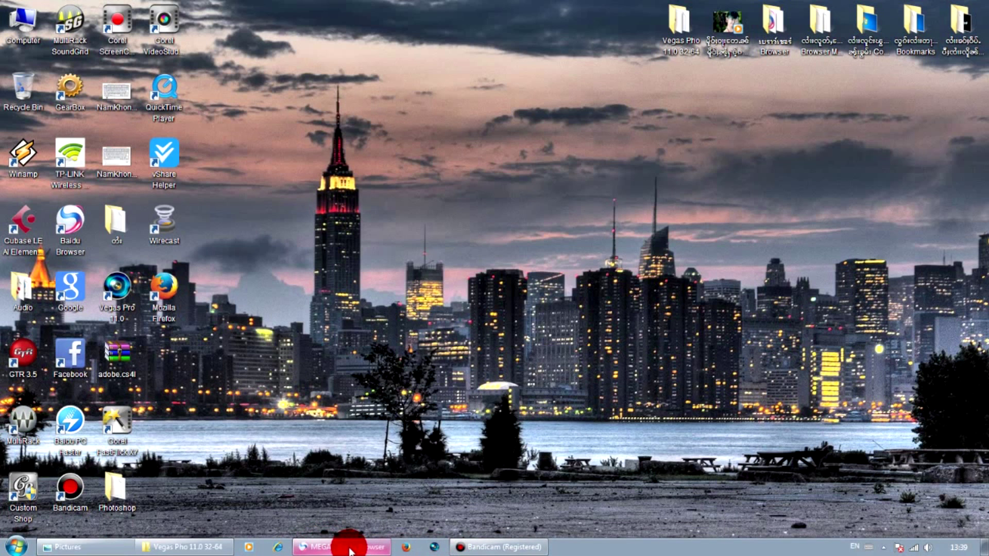
# Switch back to the browser and examine the MEGA page's download options alongside the links in the video's description
pyautogui.click(349, 549)
pyautogui.click(394, 275)
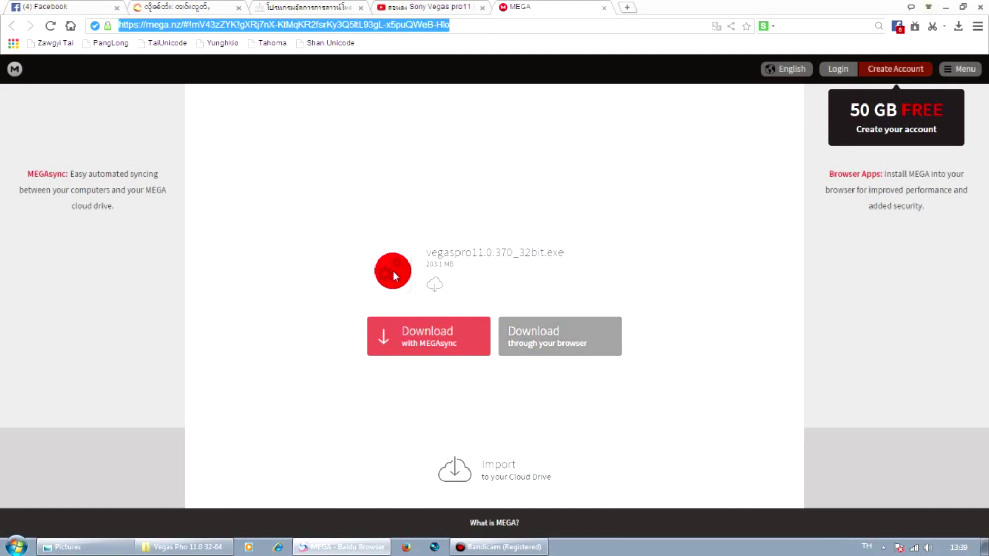
pyautogui.click(411, 6)
pyautogui.click(201, 343)
pyautogui.click(505, 7)
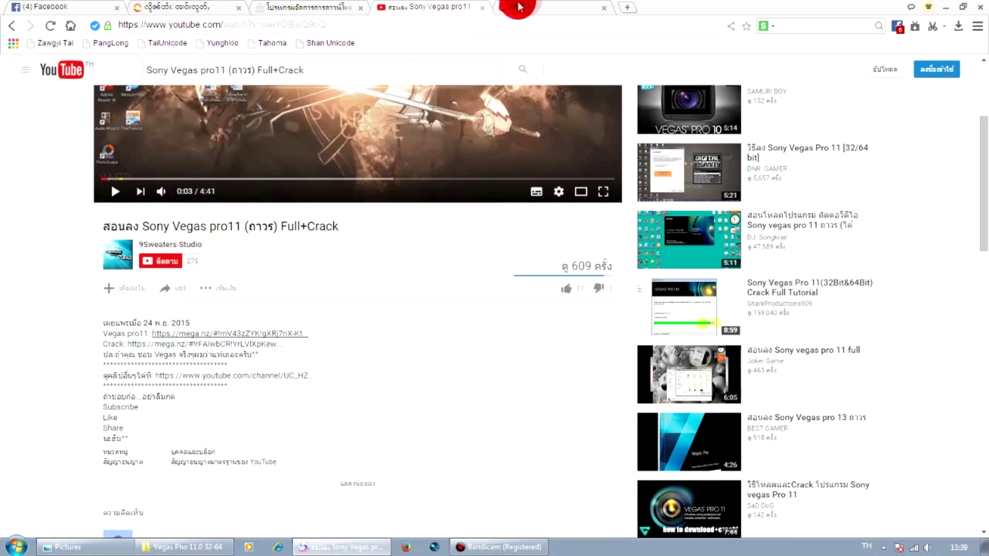
pyautogui.click(539, 335)
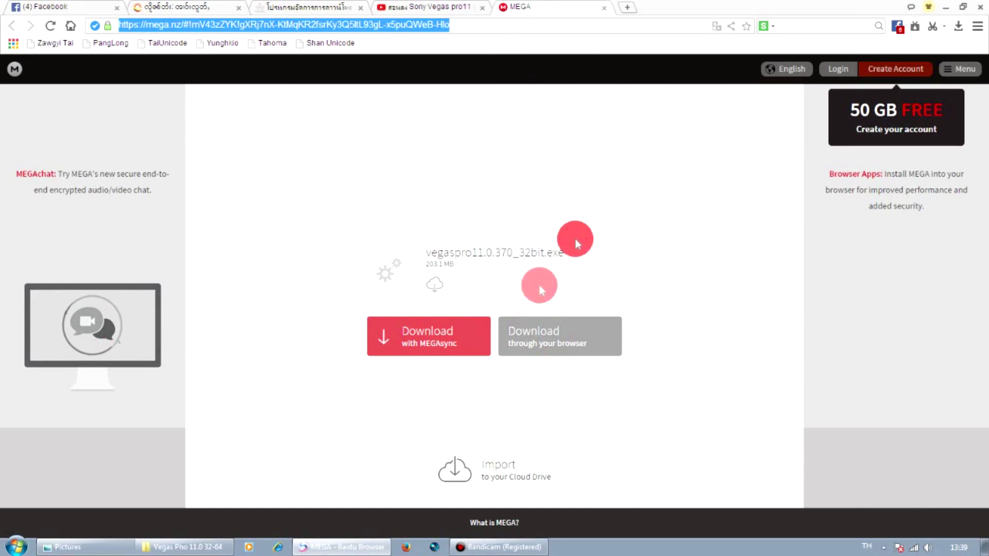
pyautogui.moveTo(415, 338); pyautogui.dragTo(320, 6)
pyautogui.click(425, 6)
pyautogui.click(511, 11)
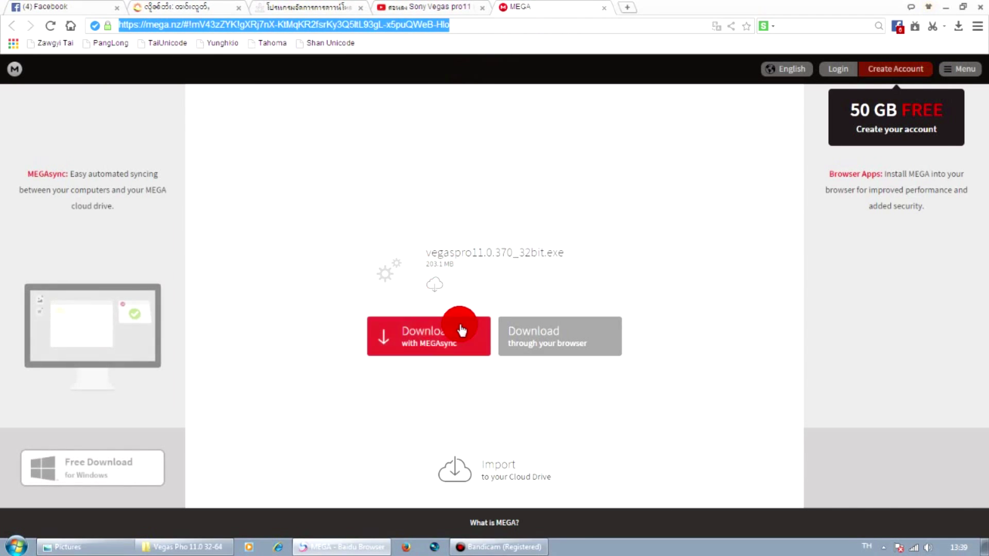
# Start downloading vegaspro11.0.370_32bit.exe from MEGA through the browser
pyautogui.click(536, 345)
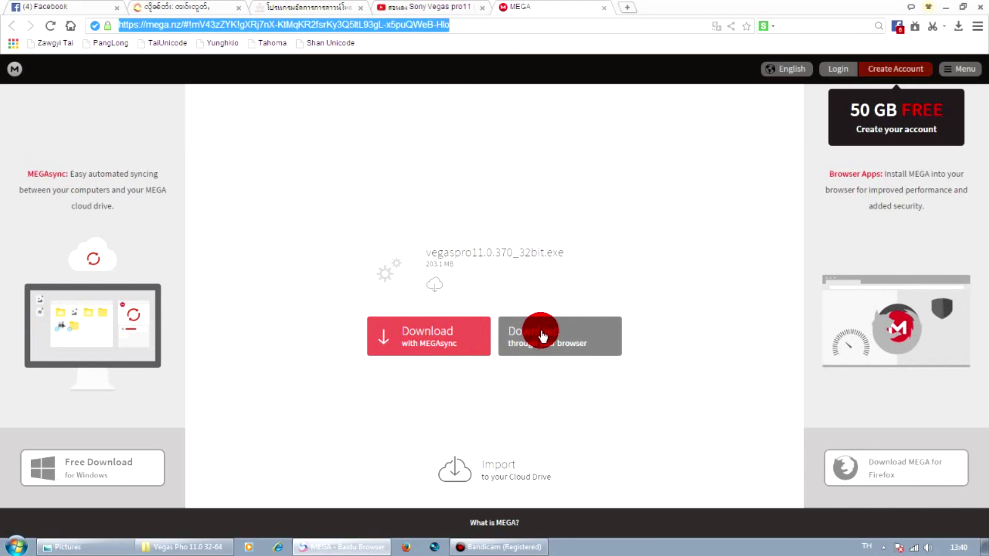
pyautogui.click(508, 238)
pyautogui.click(425, 358)
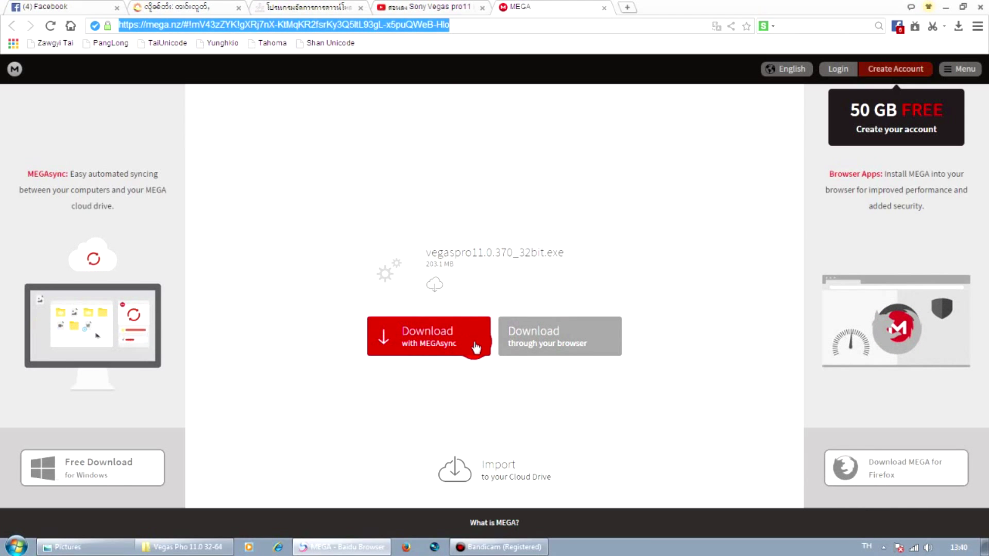
pyautogui.click(543, 339)
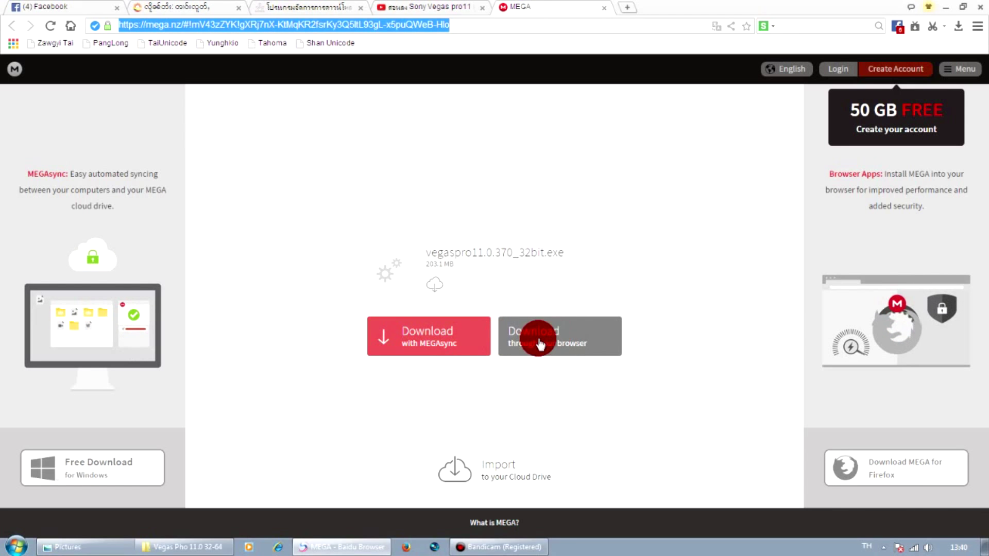
pyautogui.click(540, 336)
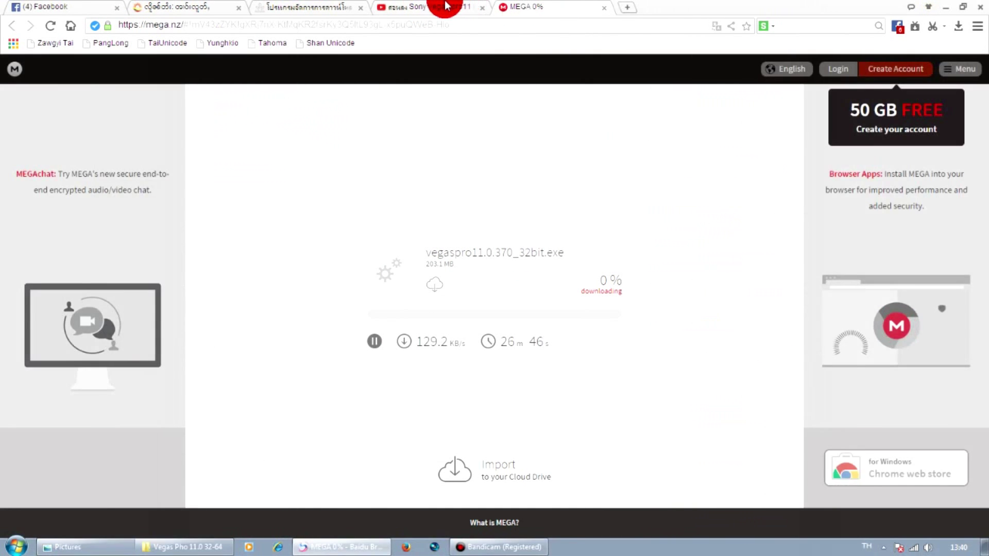
# Open the Crack link in the YouTube video's description and copy the web address of its MEGA page
pyautogui.click(446, 6)
pyautogui.click(567, 7)
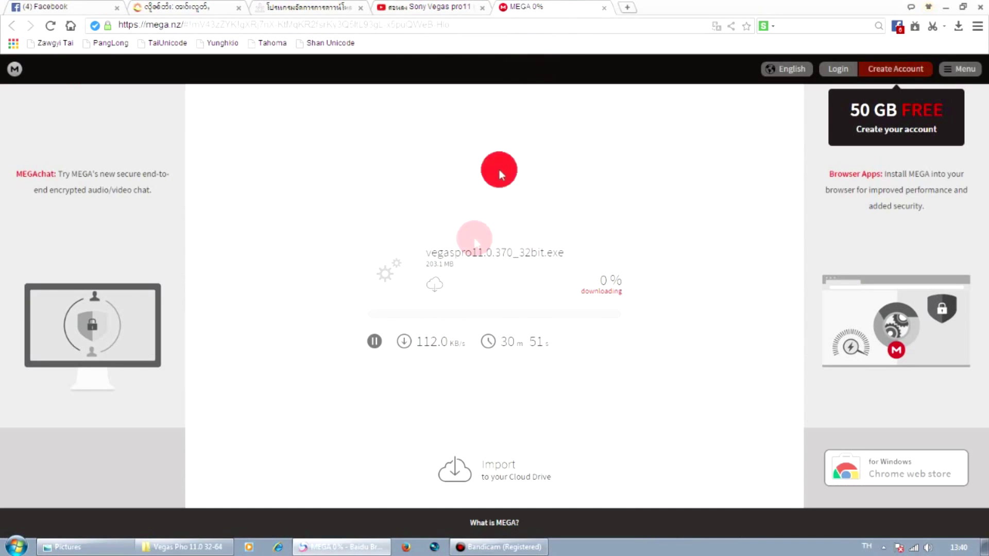
pyautogui.click(441, 6)
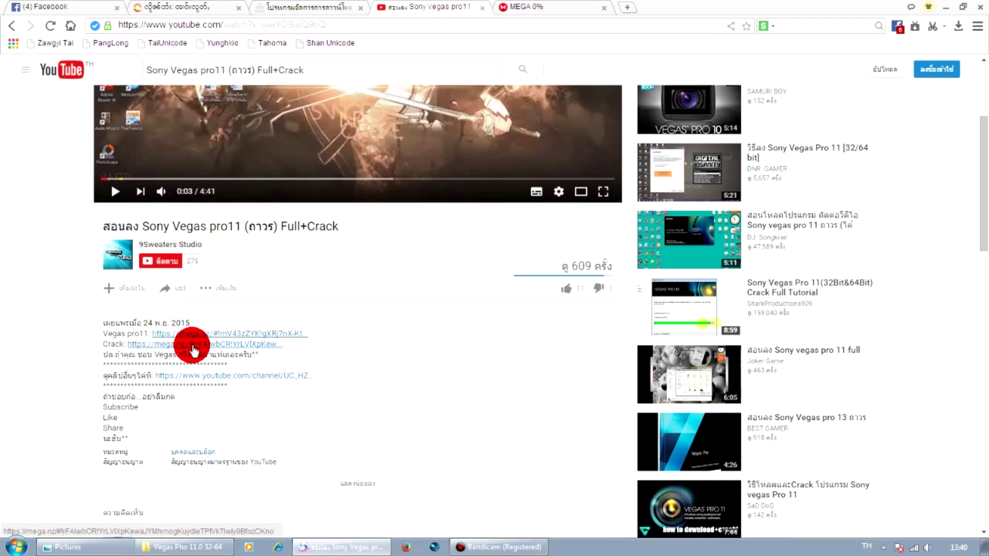
pyautogui.click(193, 349)
pyautogui.rightClick(395, 23)
pyautogui.click(447, 93)
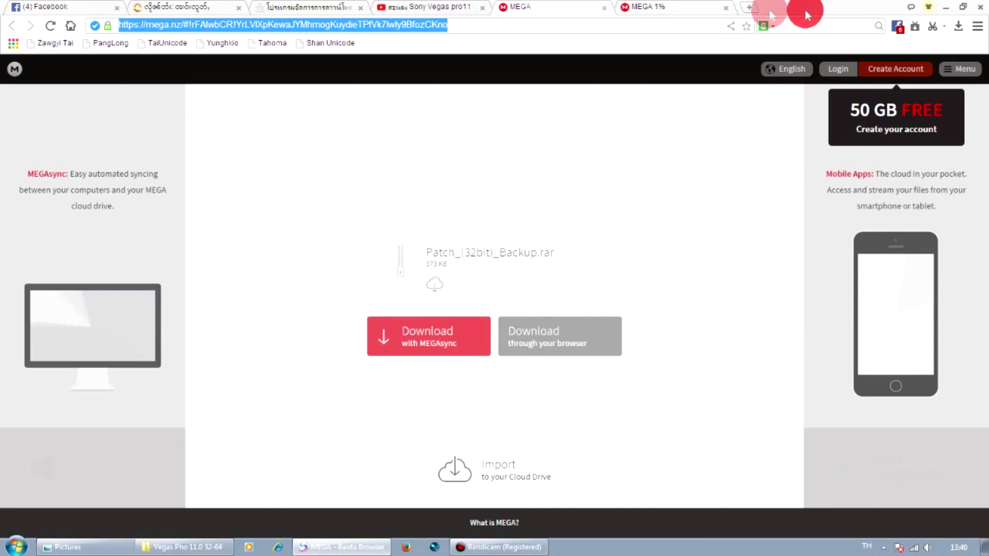
# Minimize the browser and open the Ling text document from the Vegas Pho 11.0 32-64 folder on the desktop
pyautogui.click(883, 9)
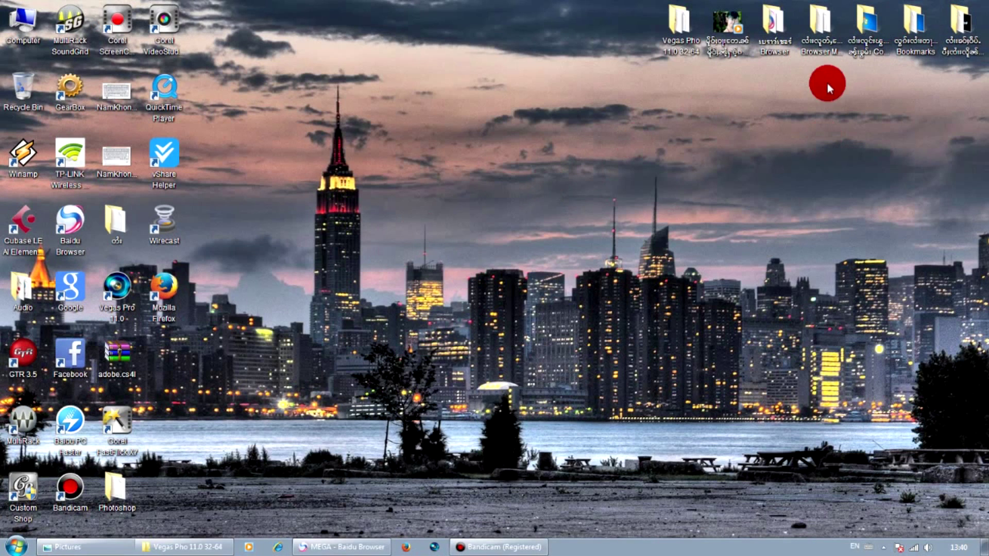
pyautogui.doubleClick(679, 27)
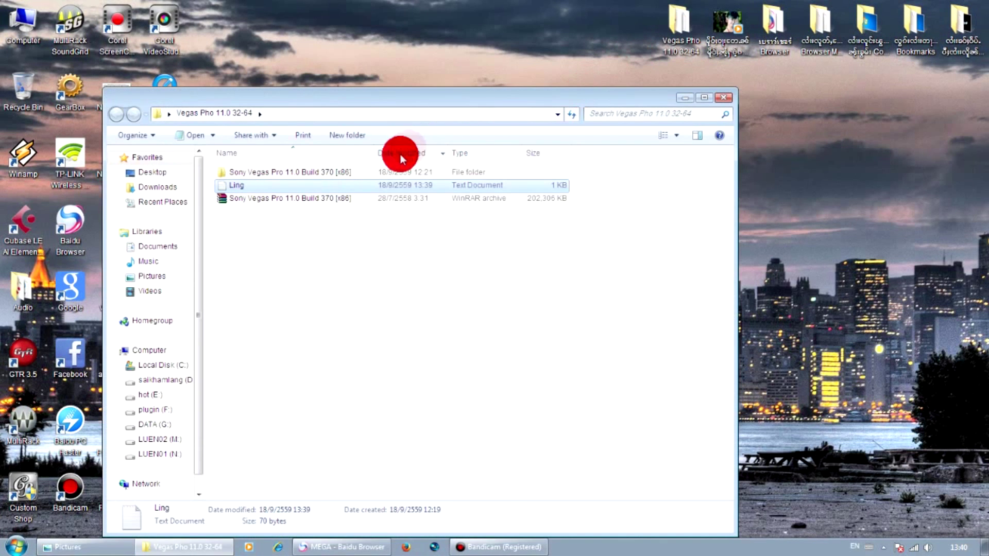
pyautogui.click(626, 205)
pyautogui.doubleClick(551, 188)
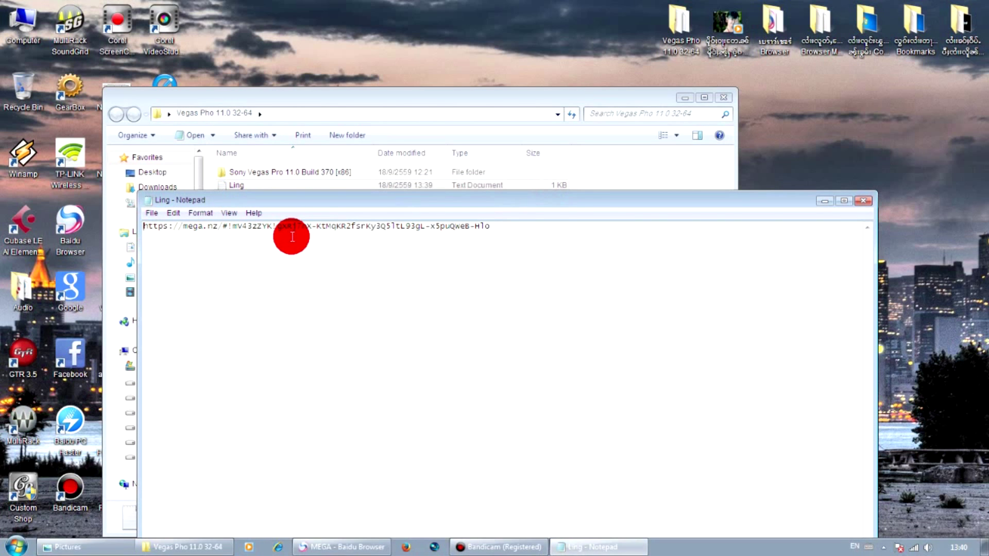
pyautogui.press('Home')
pyautogui.write('F')
pyautogui.press('BackSpace')
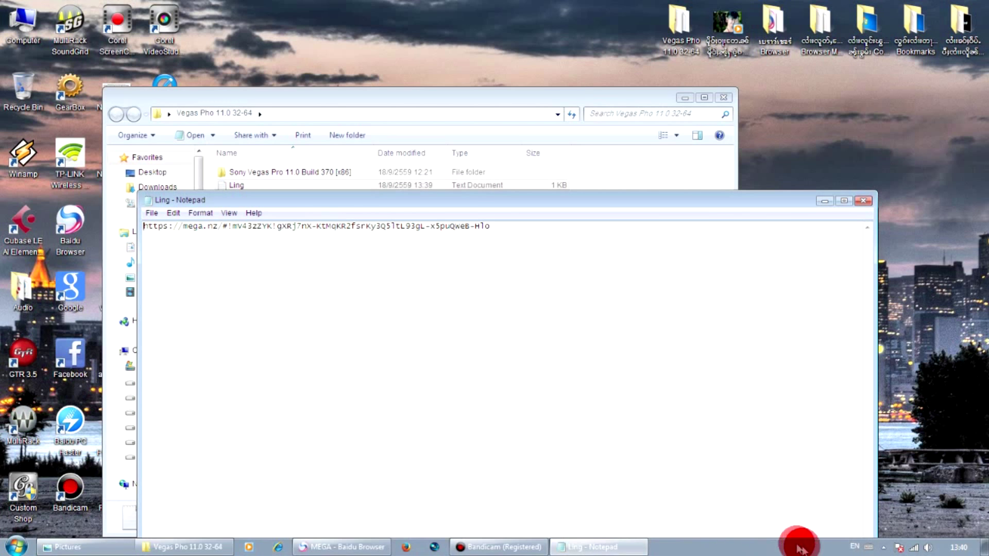
pyautogui.click(855, 547)
pyautogui.click(860, 510)
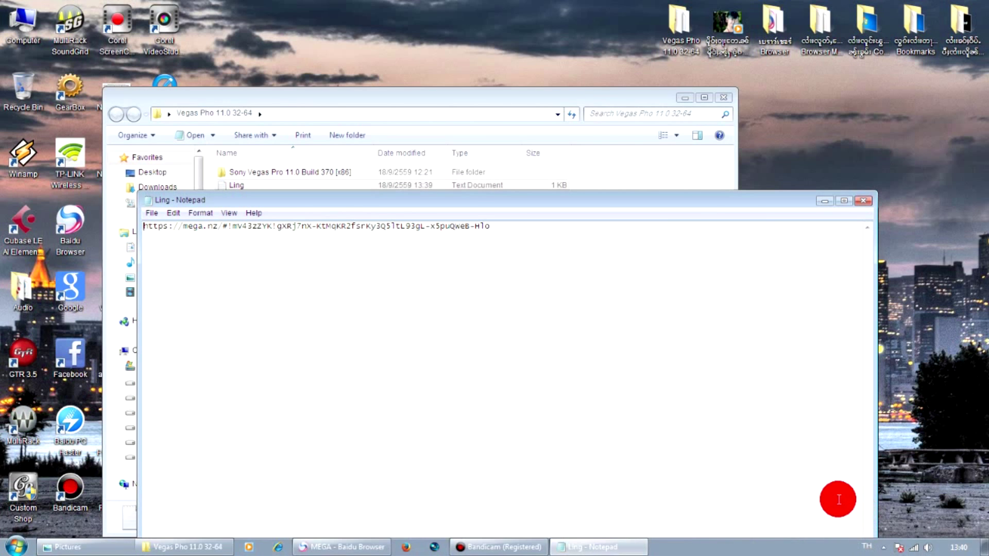
pyautogui.write('ไม่')
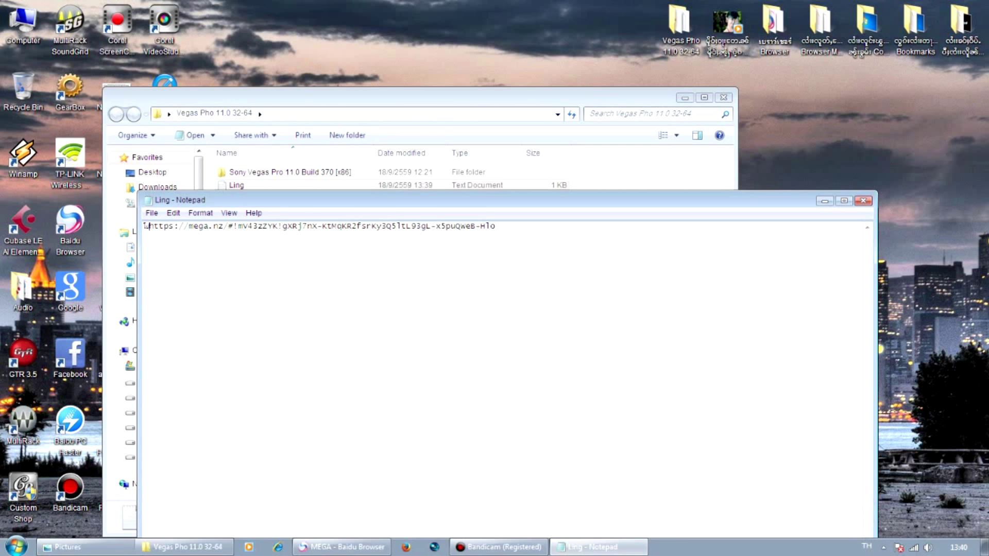
pyautogui.write('ได้')
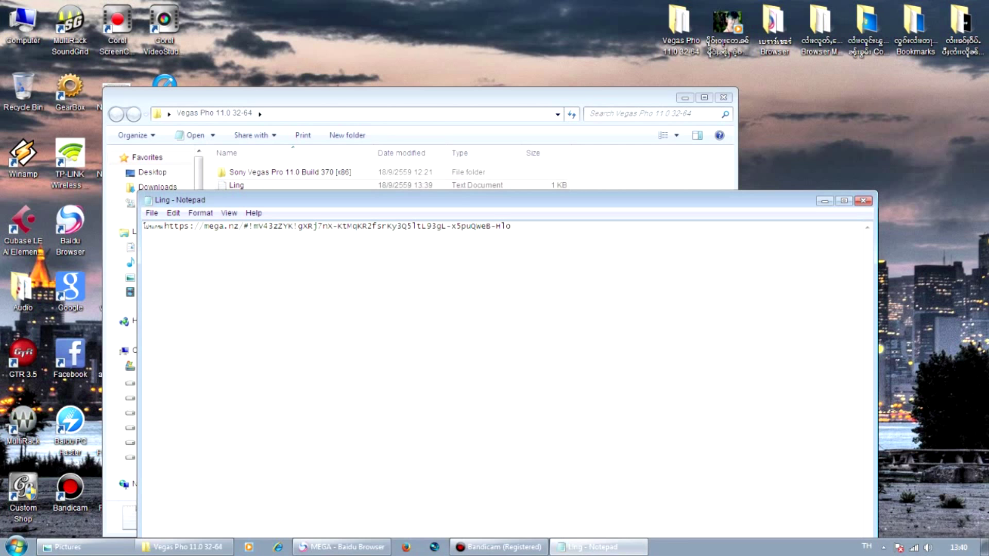
pyautogui.click(867, 546)
pyautogui.click(875, 496)
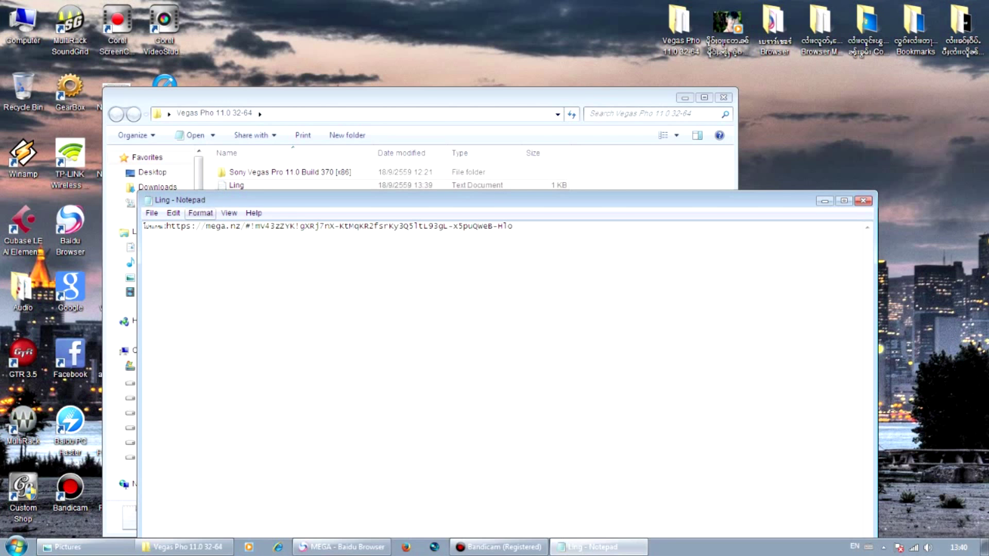
pyautogui.click(858, 547)
pyautogui.click(864, 528)
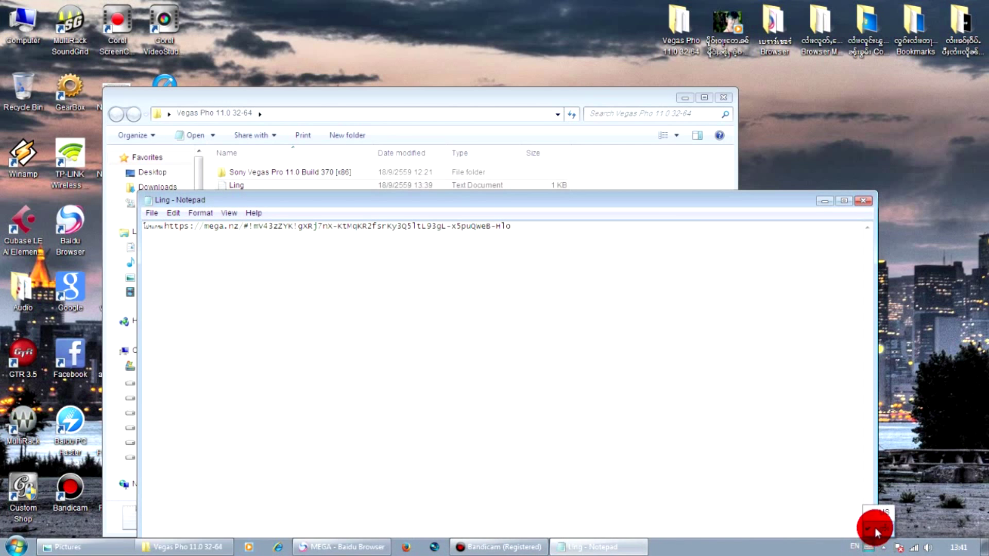
pyautogui.write('ไ')
pyautogui.press('BackSpace')
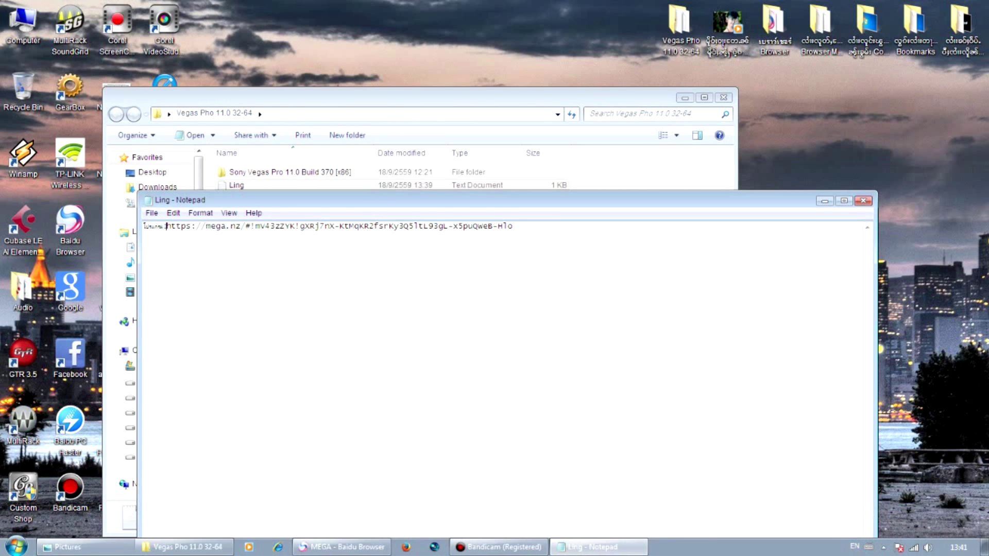
pyautogui.click(854, 547)
pyautogui.click(865, 510)
pyautogui.write('ลิงค์')
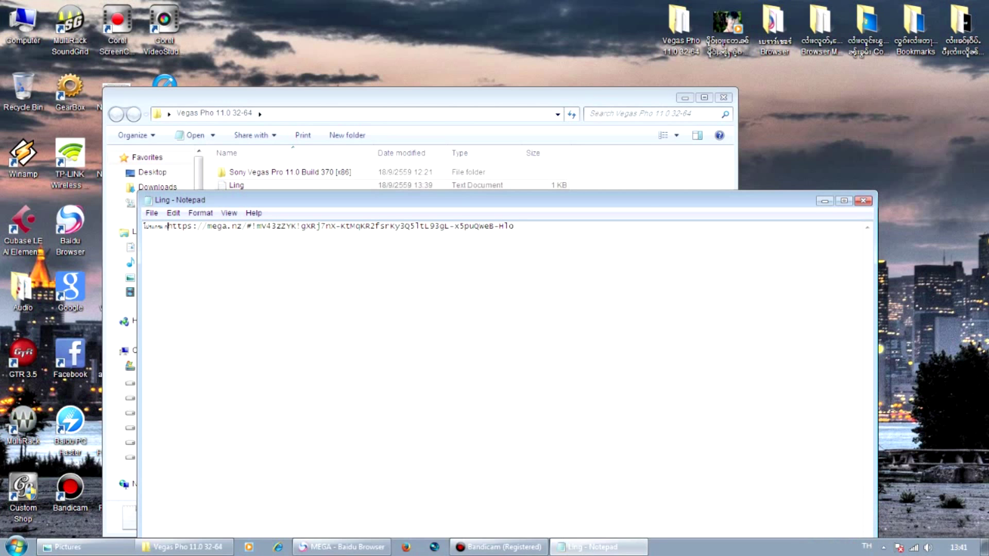
pyautogui.press('BackSpace')
pyautogui.press('BackSpace')
pyautogui.press('BackSpace')
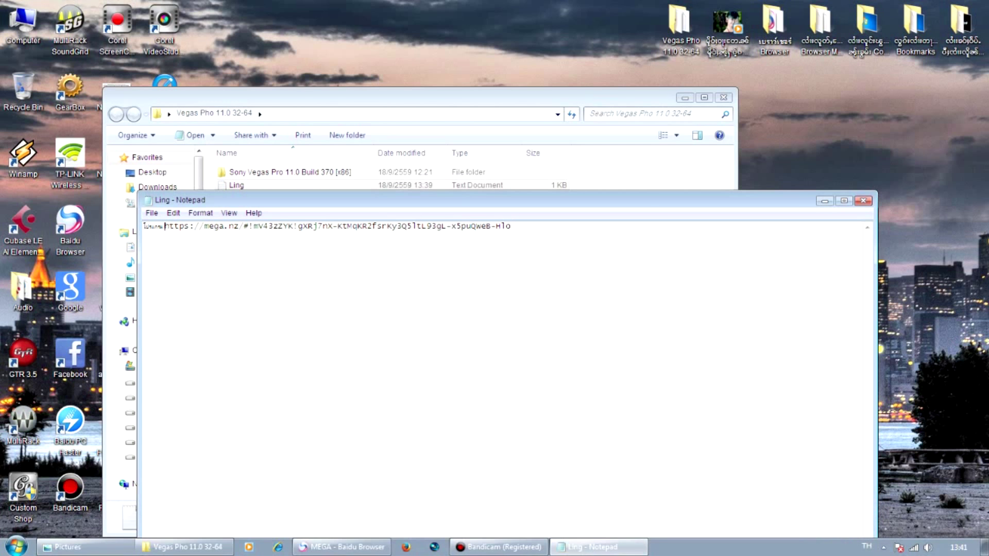
pyautogui.write('ง')
pyautogui.click(873, 203)
pyautogui.click(543, 290)
# Reopen Ling and add the word Crack, copied from the YouTube video's description, on a new line below the MEGA link
pyautogui.doubleClick(374, 185)
pyautogui.click(512, 227)
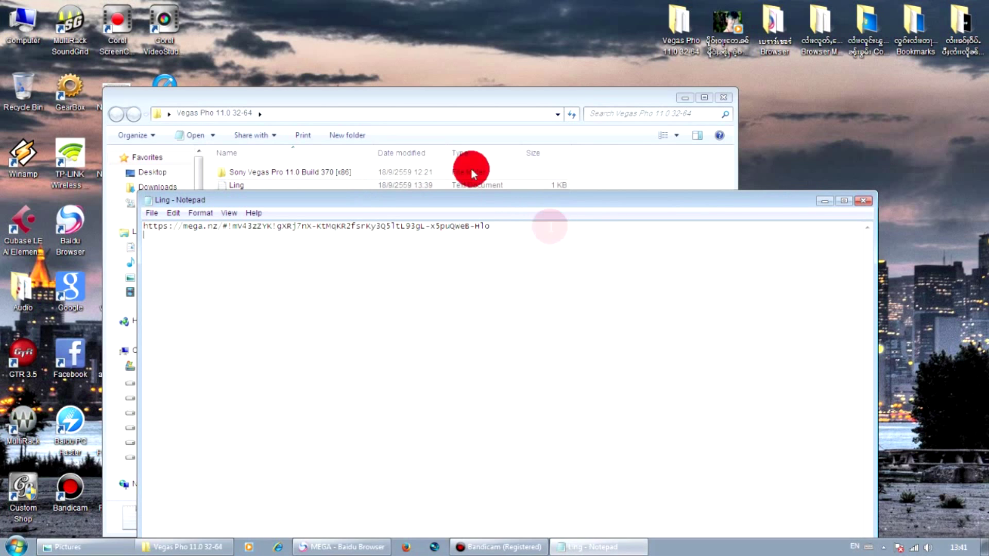
pyautogui.click(326, 546)
pyautogui.click(381, 6)
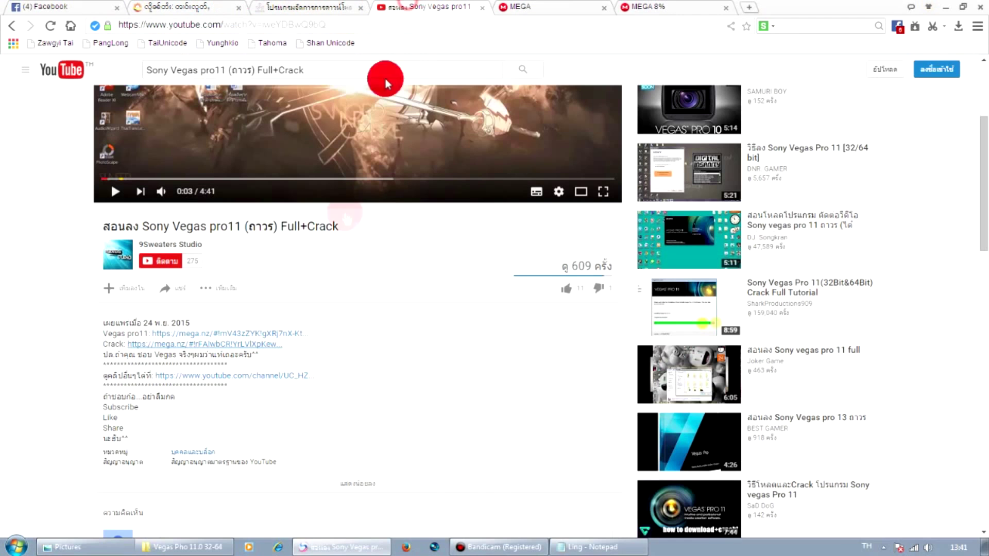
pyautogui.doubleClick(125, 344)
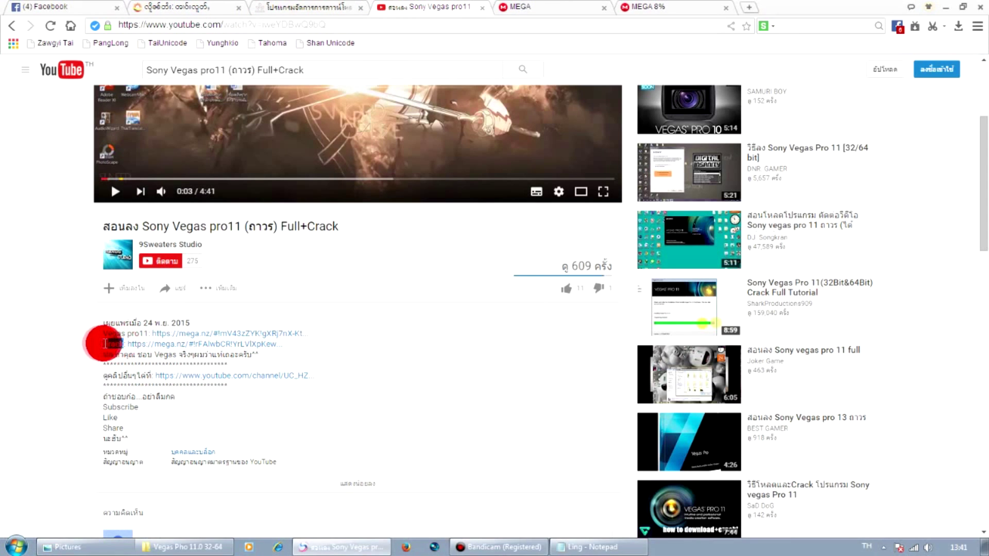
pyautogui.rightClick(117, 343)
pyautogui.click(147, 355)
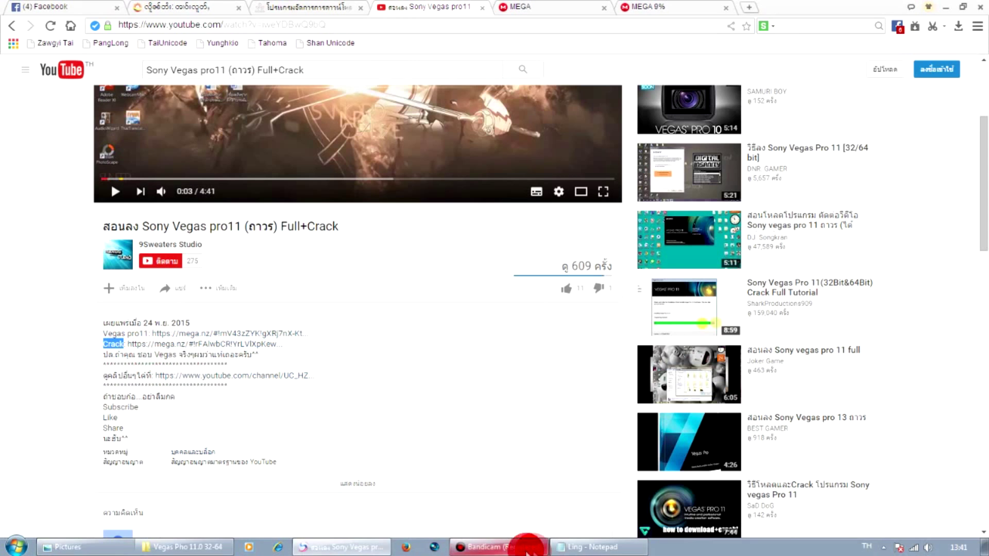
pyautogui.click(580, 547)
pyautogui.click(201, 264)
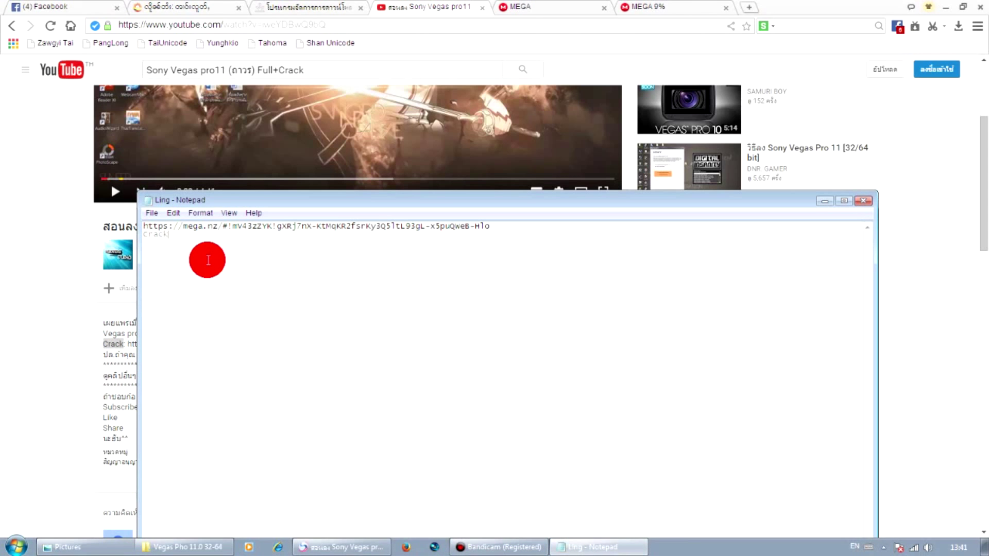
pyautogui.hotkey('ctrl', 'v')
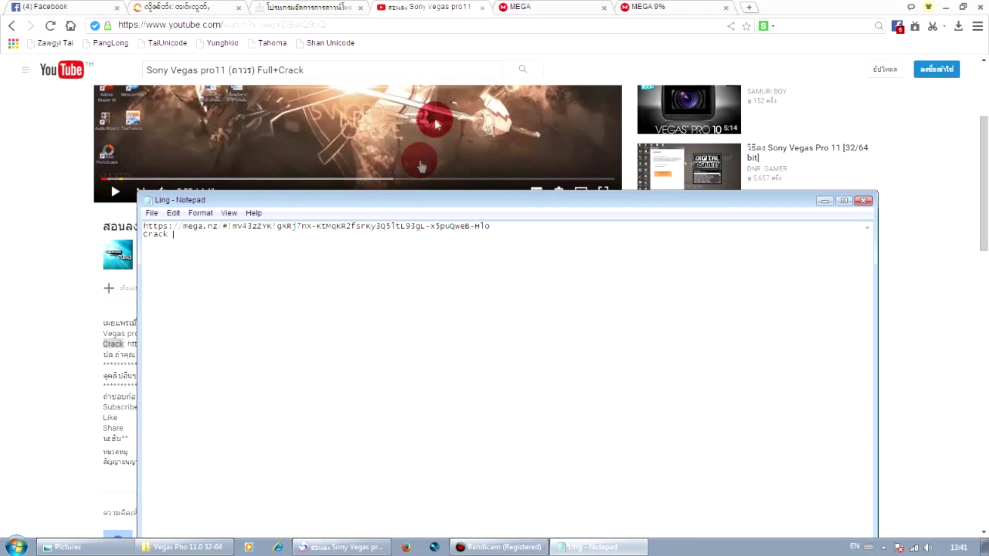
# Copy the web address of the patch's MEGA page and paste it after Crack in Ling
pyautogui.click(547, 6)
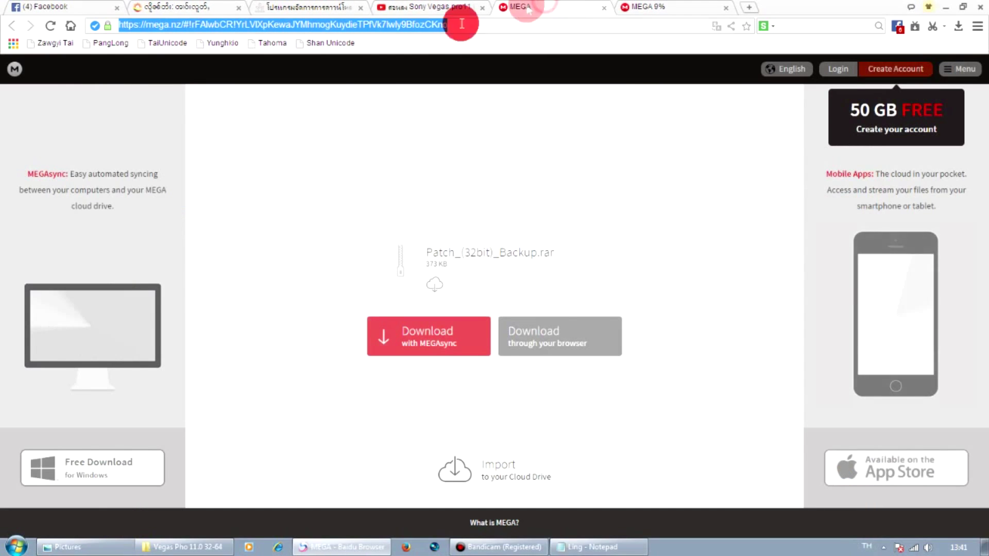
pyautogui.click(384, 24)
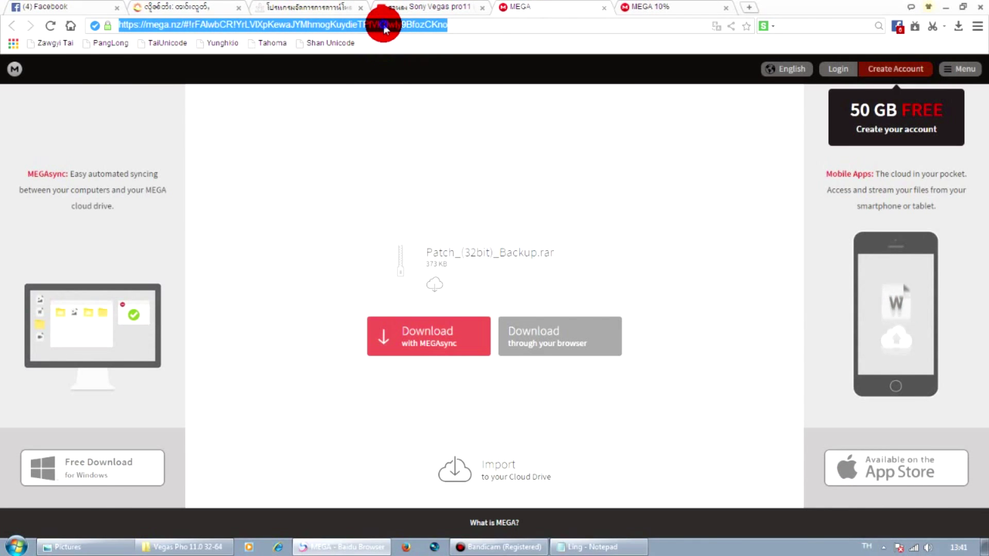
pyautogui.rightClick(383, 23)
pyautogui.click(404, 90)
pyautogui.click(514, 327)
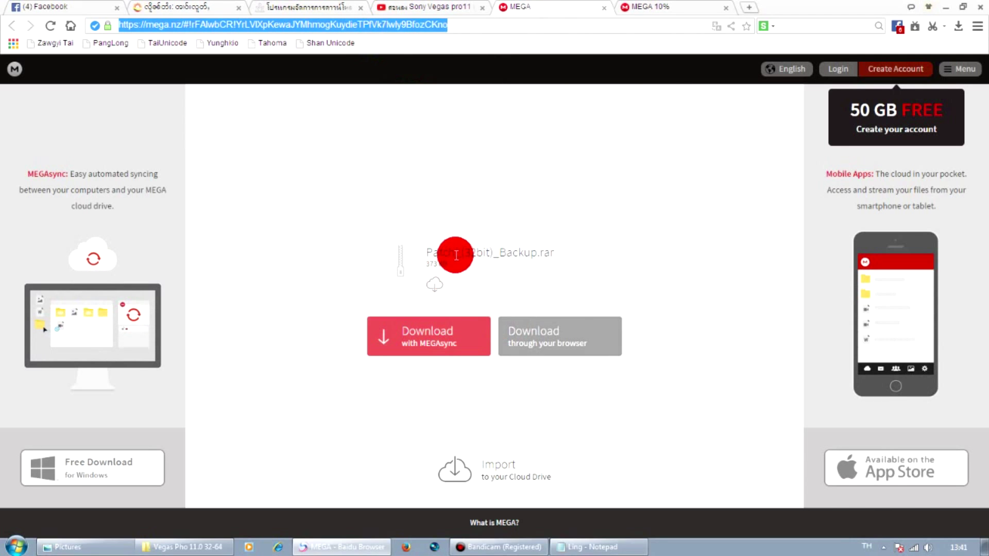
pyautogui.click(603, 545)
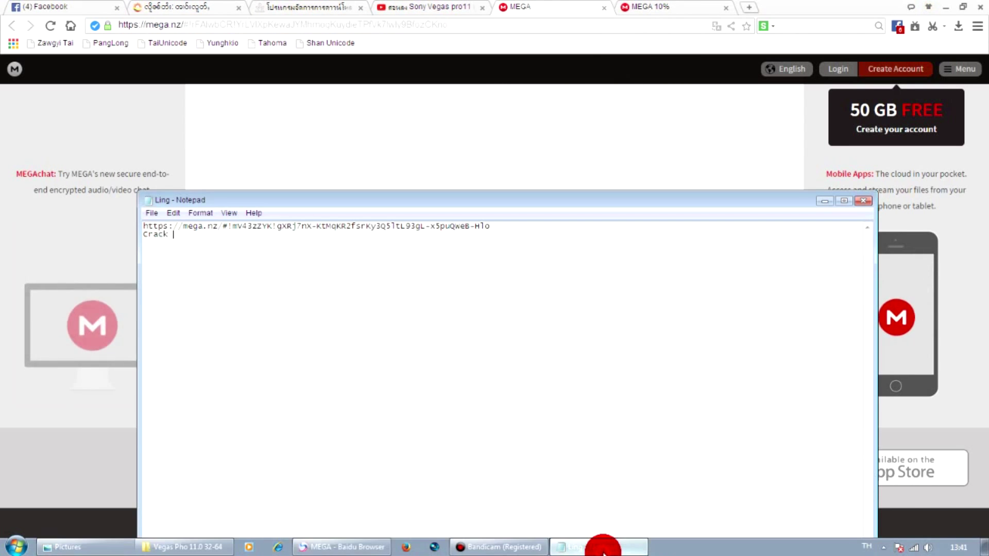
pyautogui.hotkey('ctrl', 'v')
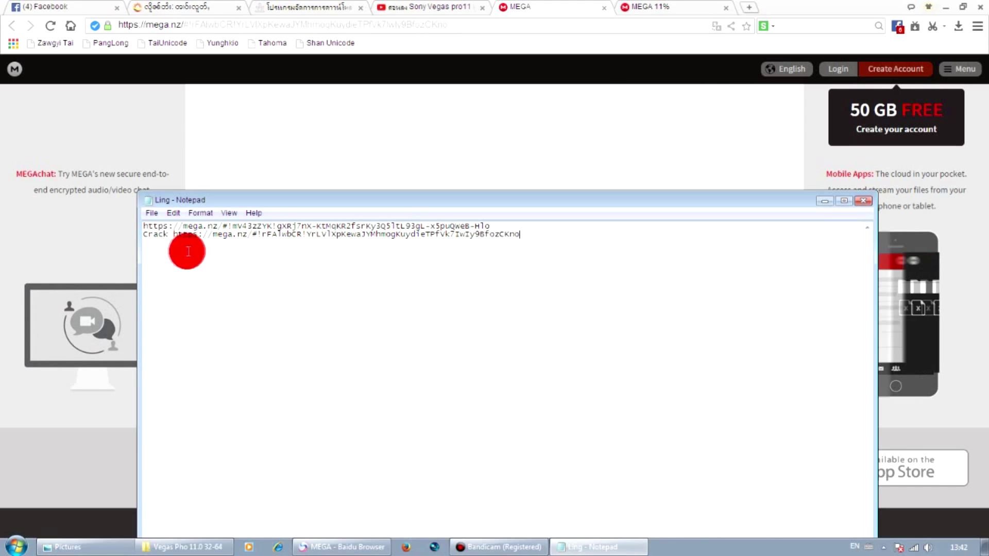
# Copy the Vegas pro label from the video's description to the start of Ling's first line and complete it as Vegas pro11
pyautogui.click(420, 7)
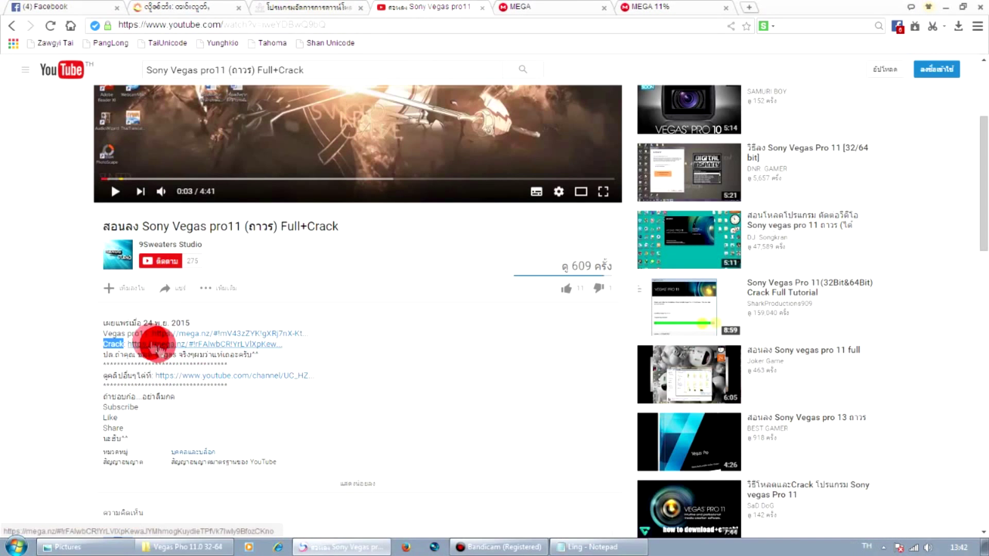
pyautogui.moveTo(149, 334); pyautogui.dragTo(106, 332)
pyautogui.tripleClick(110, 332)
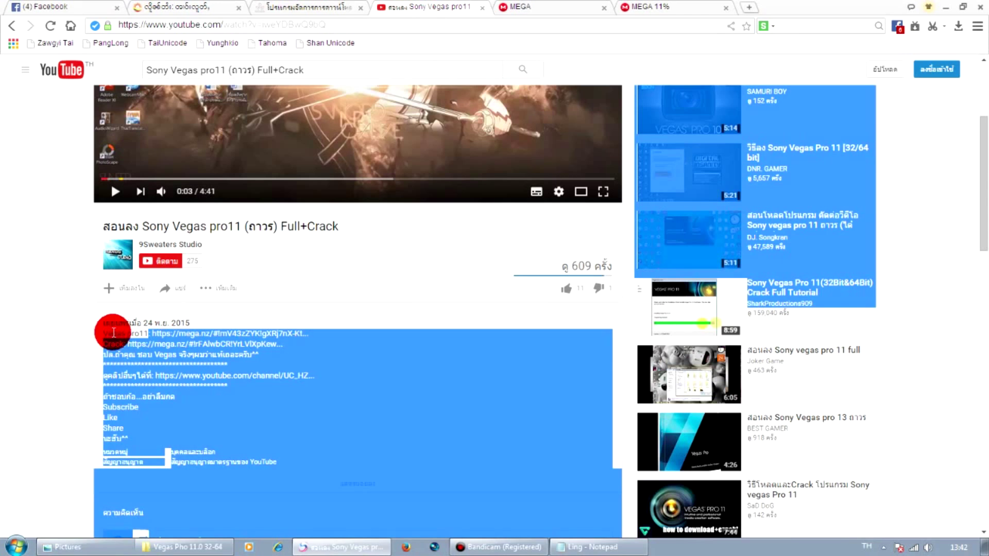
pyautogui.click(147, 332)
pyautogui.moveTo(149, 333); pyautogui.dragTo(116, 334)
pyautogui.rightClick(118, 336)
pyautogui.click(144, 342)
pyautogui.click(603, 546)
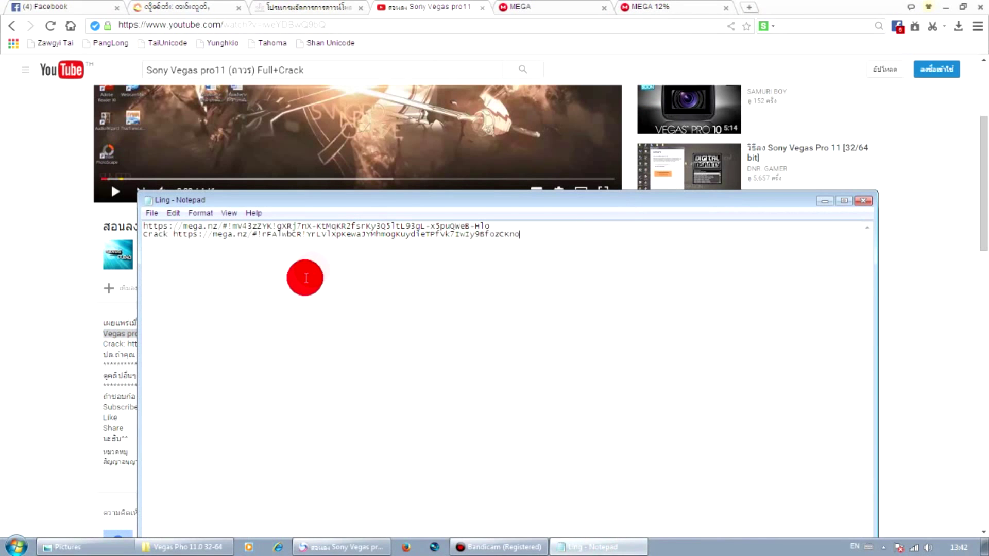
pyautogui.click(146, 225)
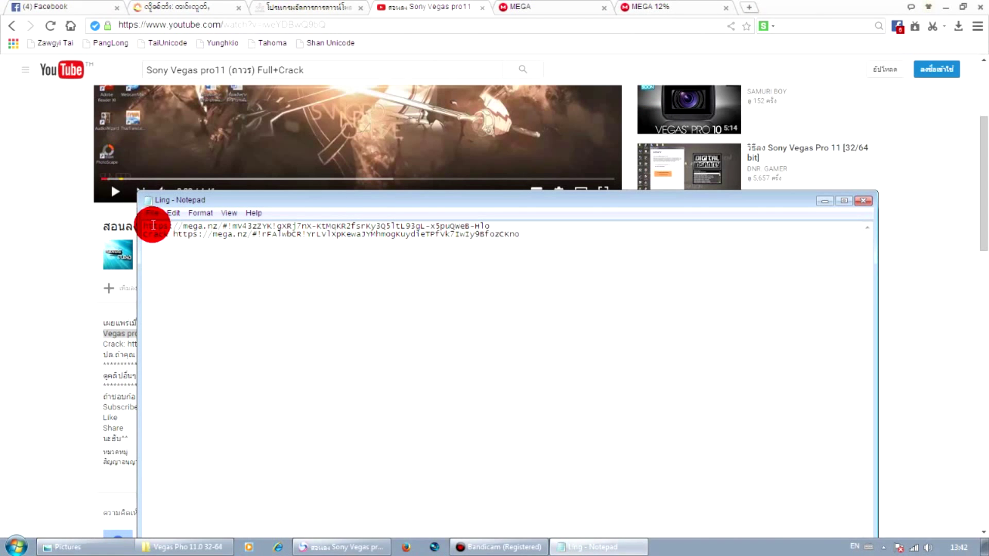
pyautogui.hotkey('ctrl', 'v')
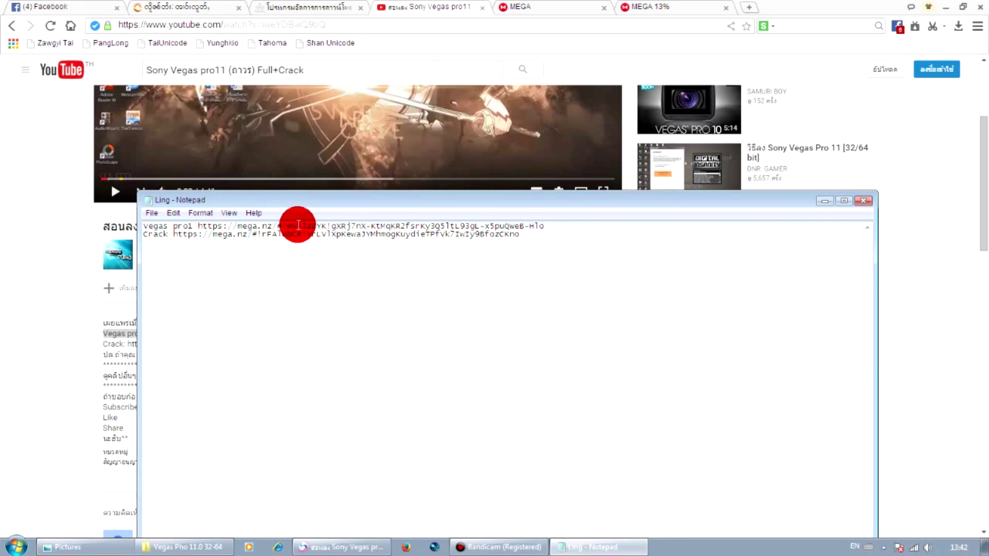
pyautogui.press('BackSpace')
pyautogui.write('1')
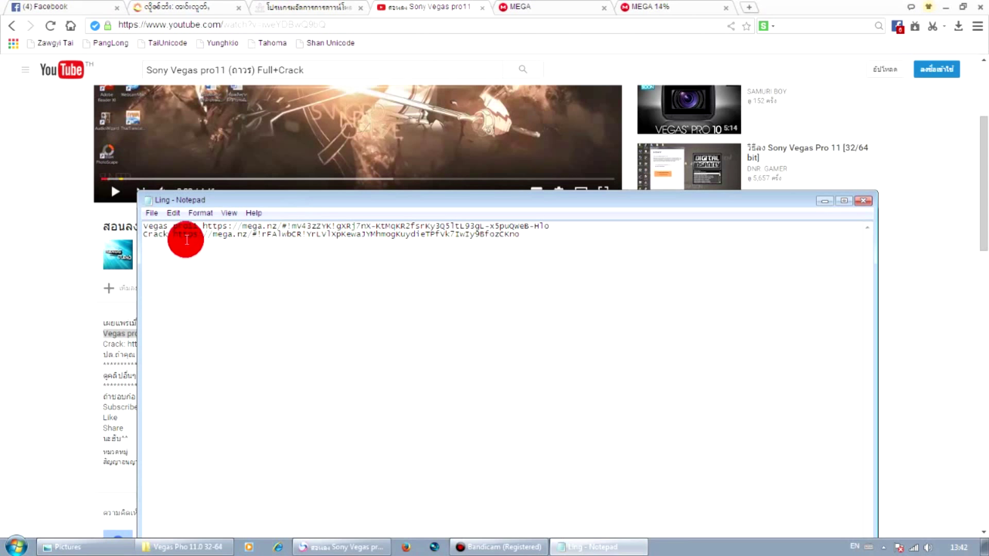
# Insert a hyphen after Vegas and another after Crack in Ling, and save and close the document
pyautogui.click(174, 228)
pyautogui.press('BackSpace')
pyautogui.write('-')
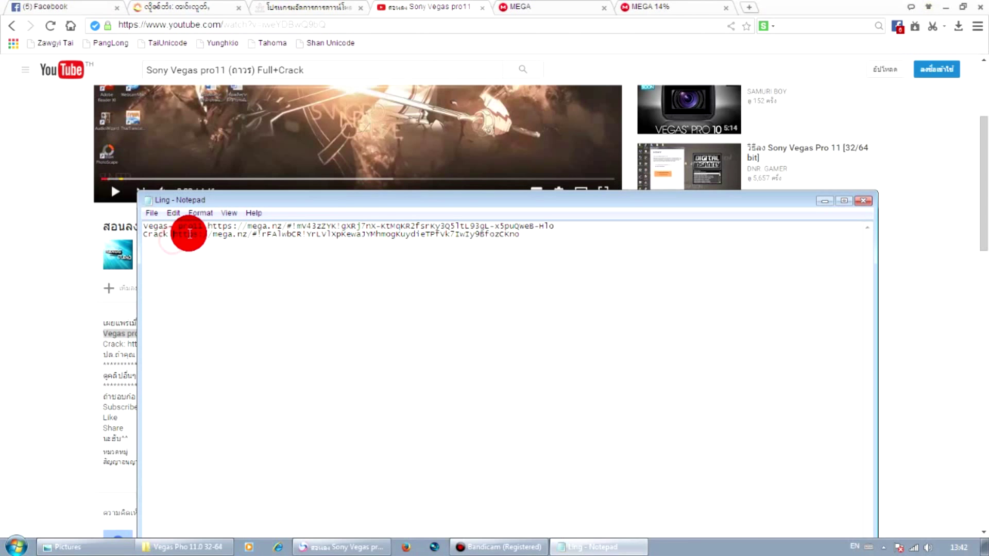
pyautogui.write(' -')
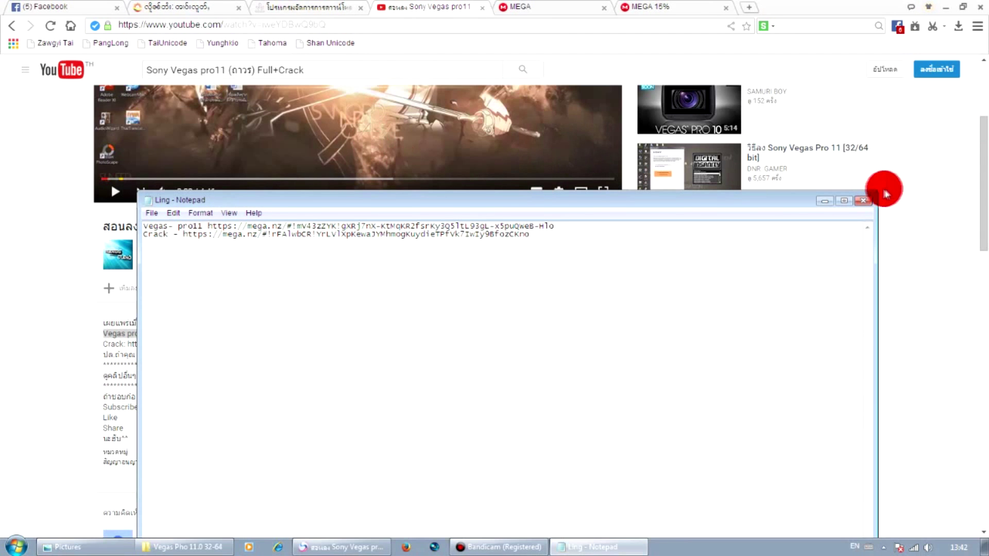
pyautogui.click(864, 200)
pyautogui.click(469, 289)
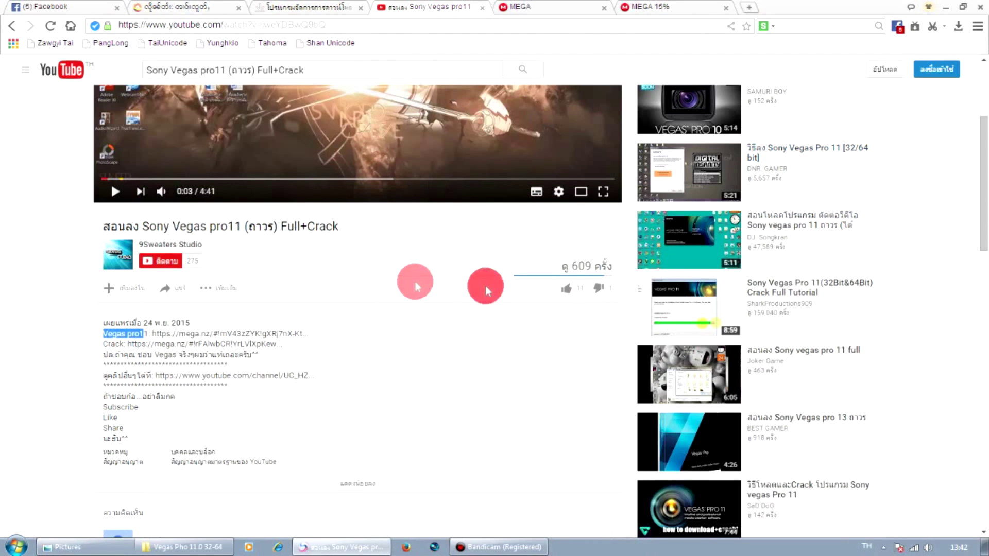
# Start downloading Patch_(32bit)_Backup.rar through the browser from the patch's MEGA page
pyautogui.scroll(-3, 404, 280)
pyautogui.scroll(7, 457, 276)
pyautogui.click(591, 6)
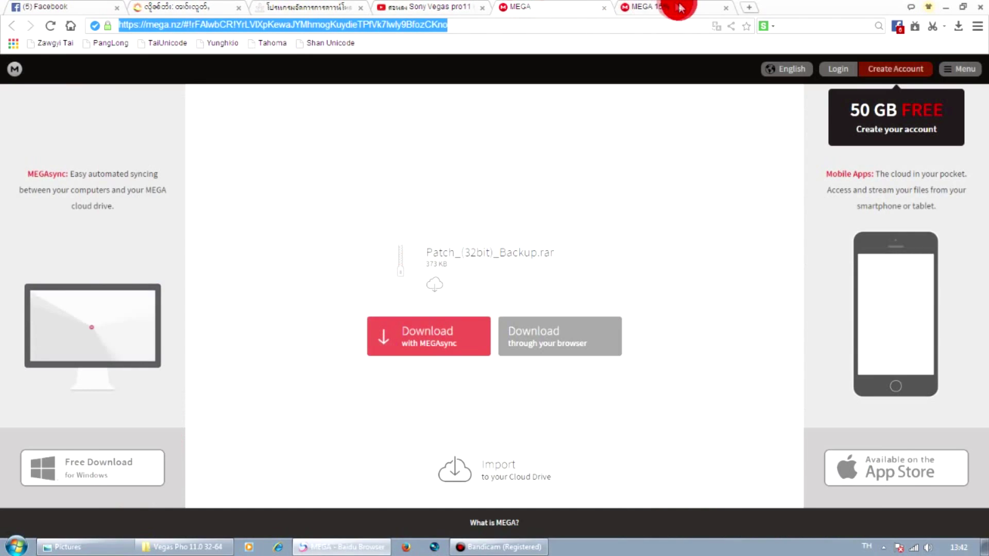
pyautogui.click(654, 6)
pyautogui.click(541, 8)
pyautogui.click(524, 333)
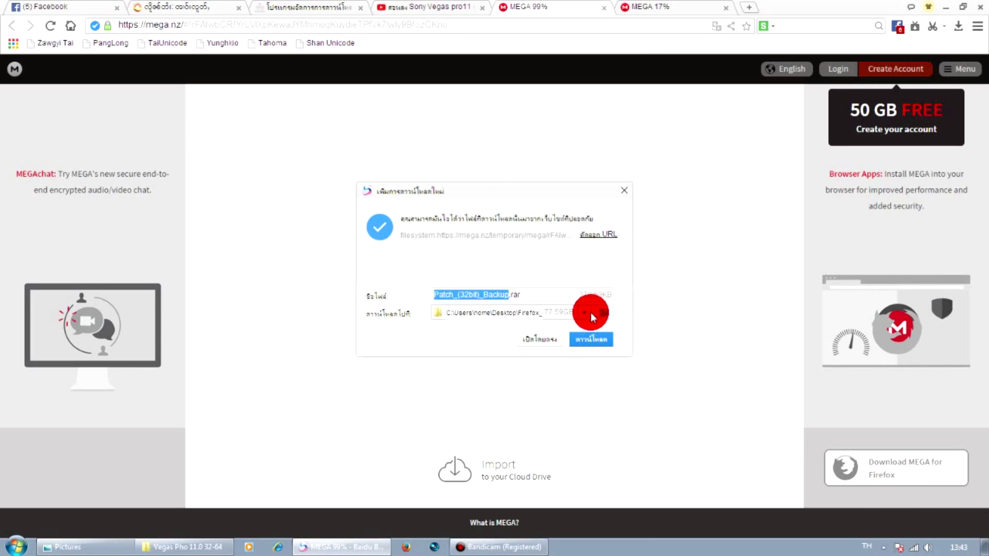
# Set the patch's download location to the Vegas Pho 11.0 32-64 folder on the desktop and start saving it
pyautogui.click(605, 312)
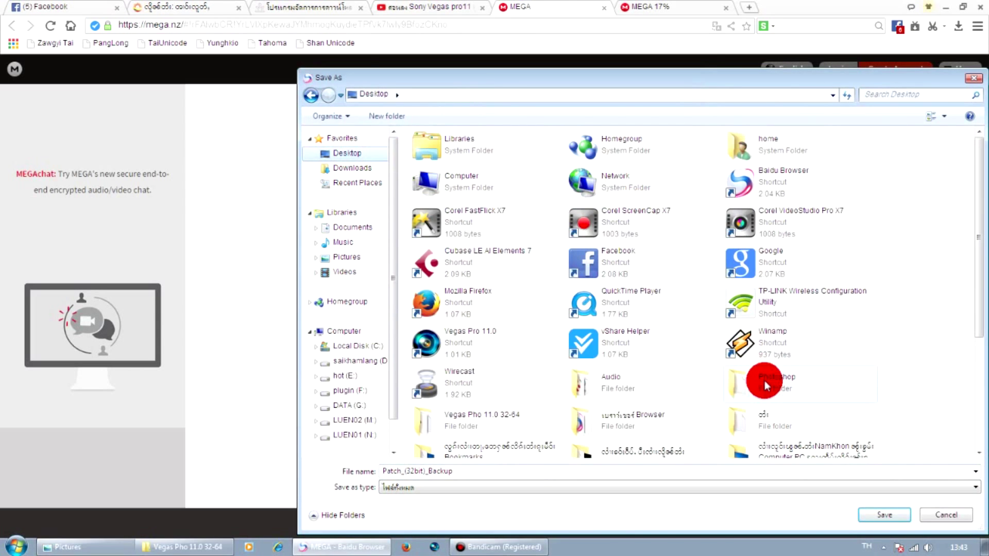
pyautogui.click(653, 394)
pyautogui.scroll(-3, 757, 381)
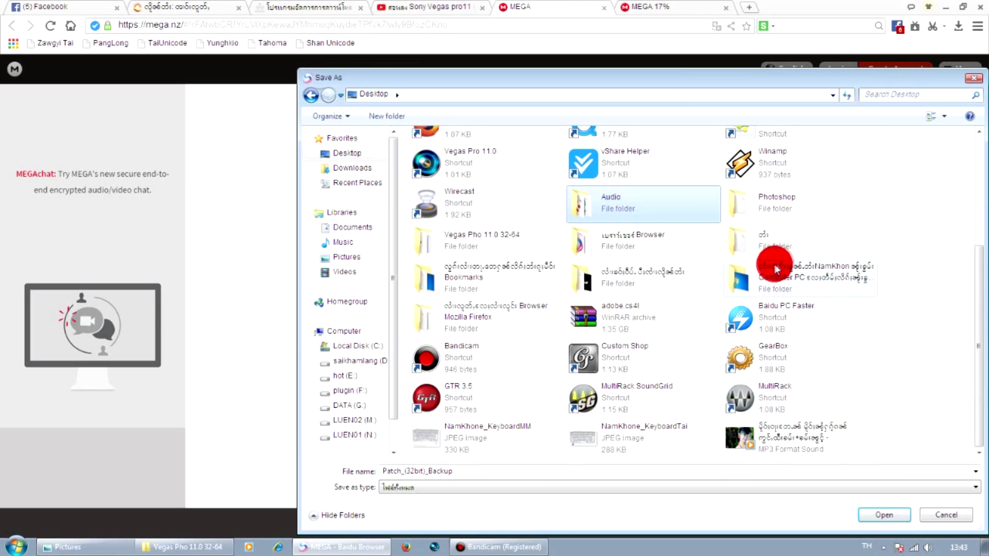
pyautogui.doubleClick(489, 245)
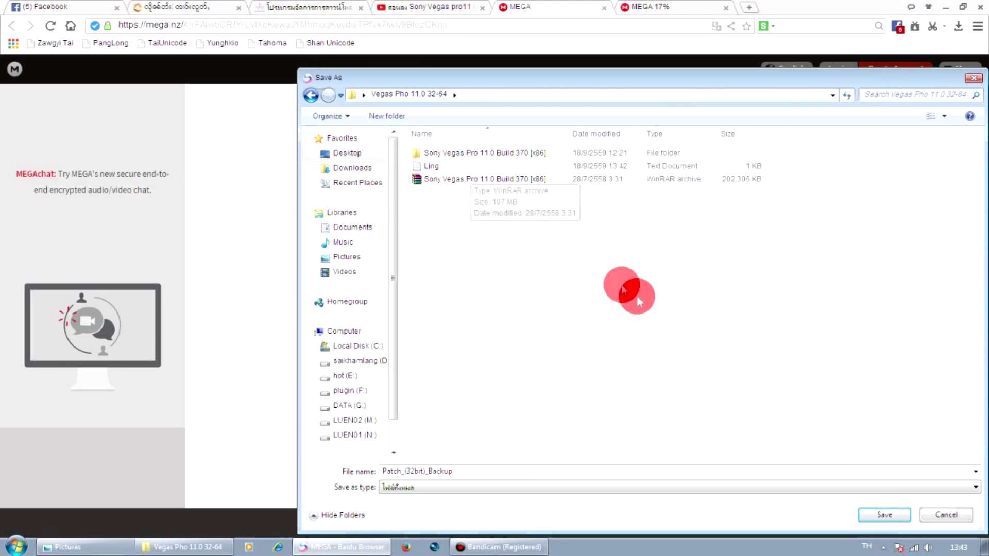
pyautogui.click(874, 510)
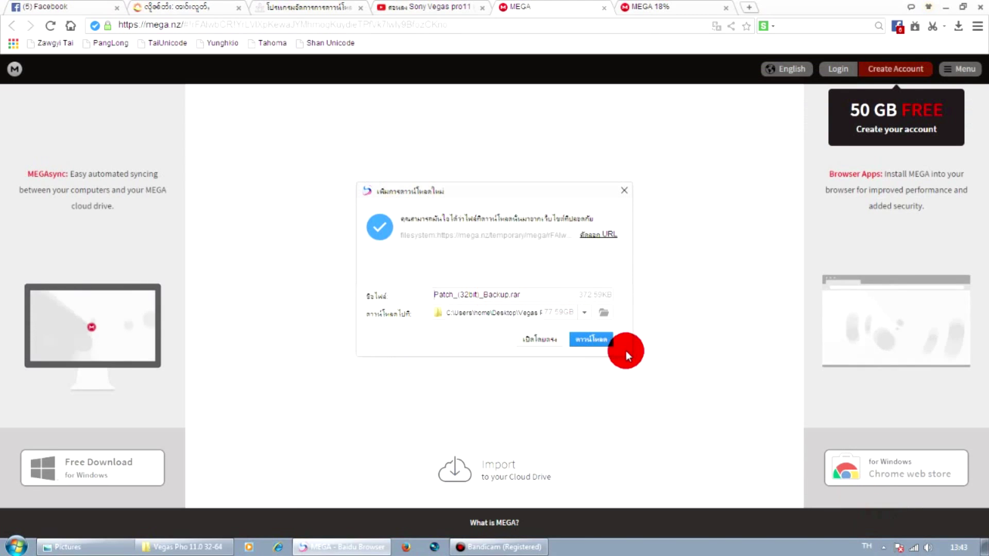
pyautogui.click(591, 341)
# Check the progress of vegaspro11.0.370_32bit.exe on MEGA and the patch's entry in the browser's download list
pyautogui.click(639, 7)
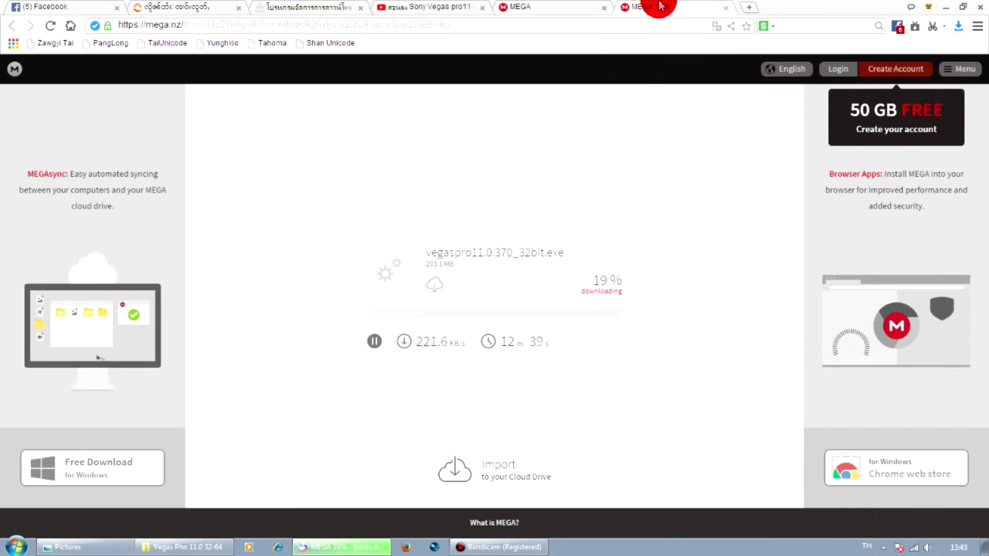
pyautogui.click(935, 97)
pyautogui.click(970, 46)
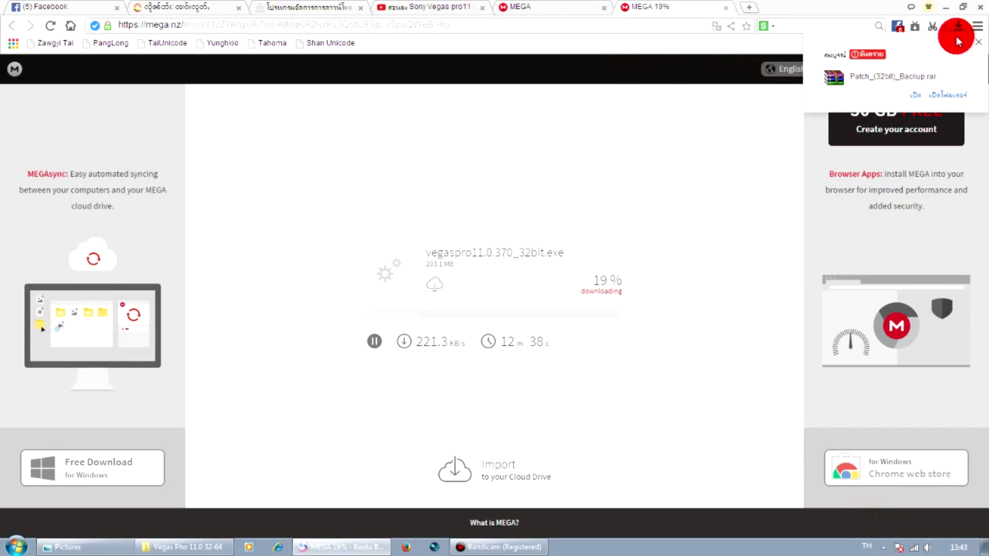
pyautogui.click(959, 31)
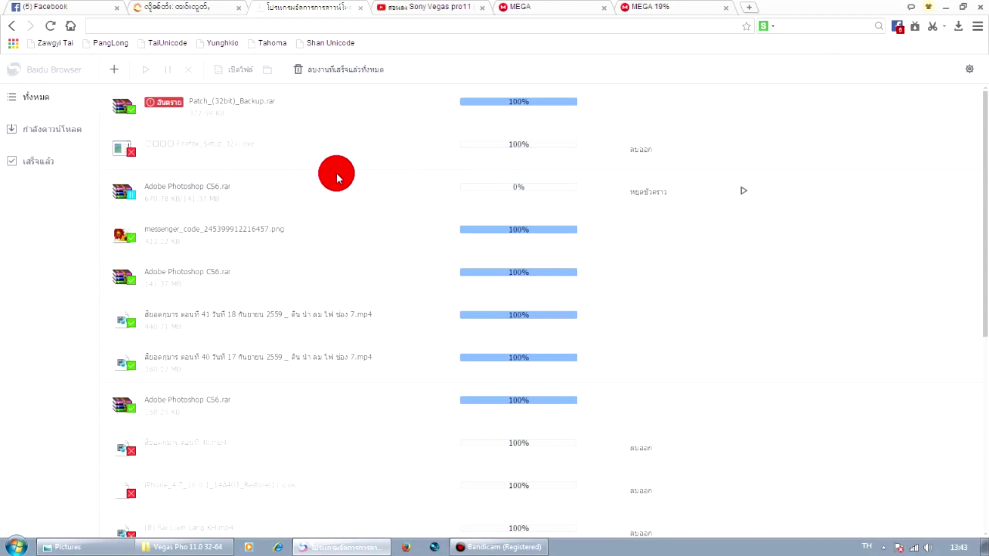
pyautogui.click(491, 199)
pyautogui.moveTo(491, 200); pyautogui.dragTo(300, 154)
pyautogui.moveTo(577, 289); pyautogui.dragTo(353, 145)
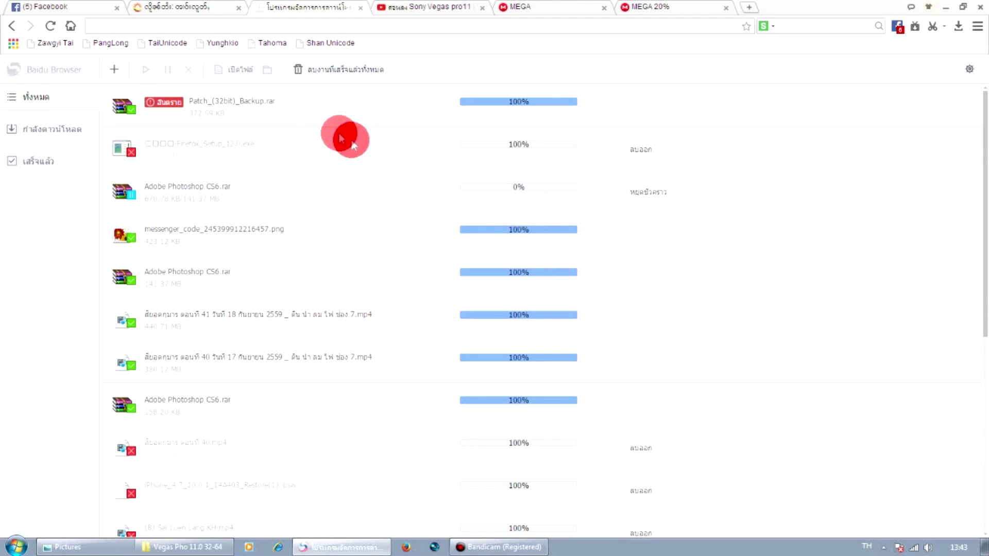
pyautogui.click(652, 8)
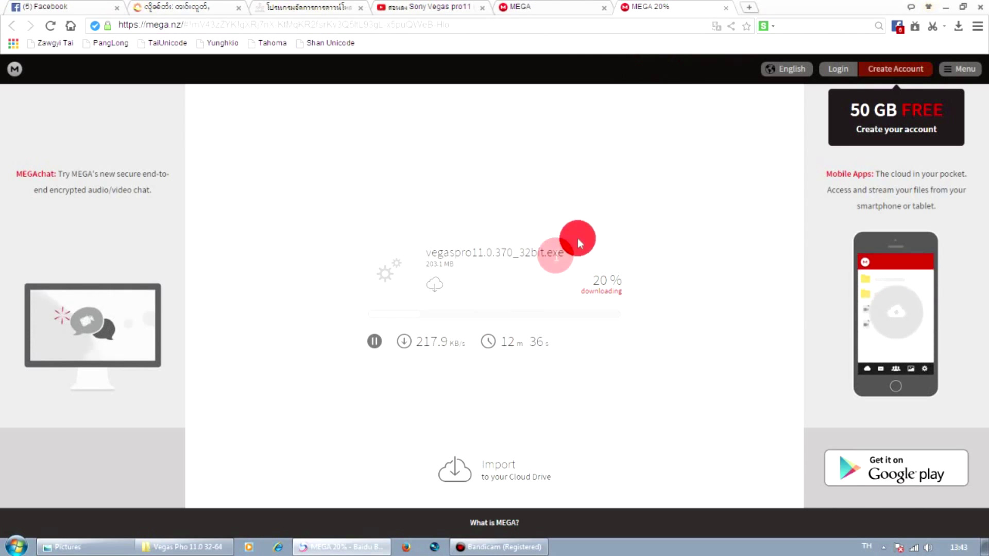
# Minimize the browser, look over the Sony Vegas archive and subfolder in Vegas Pho 11.0 32-64, and close the folder window
pyautogui.click(945, 11)
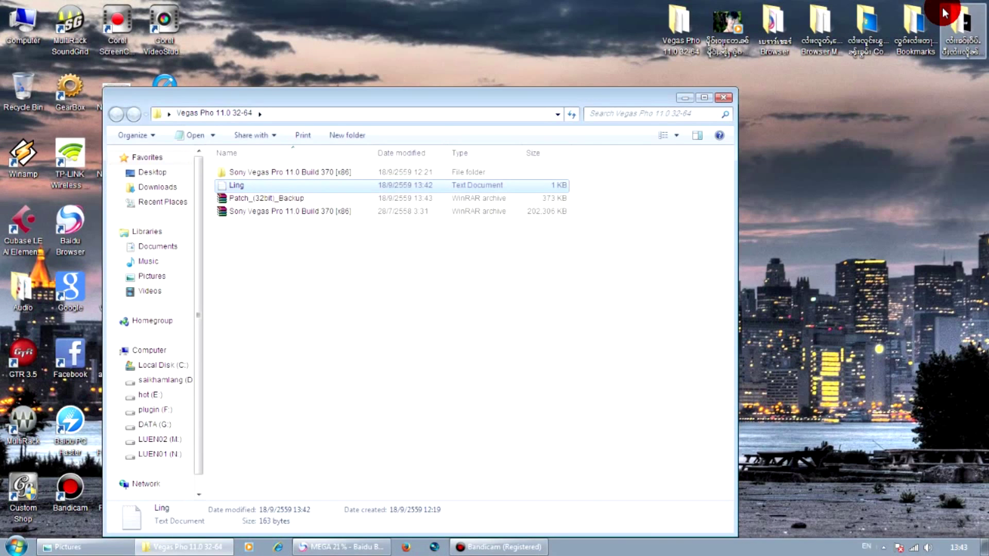
pyautogui.click(329, 212)
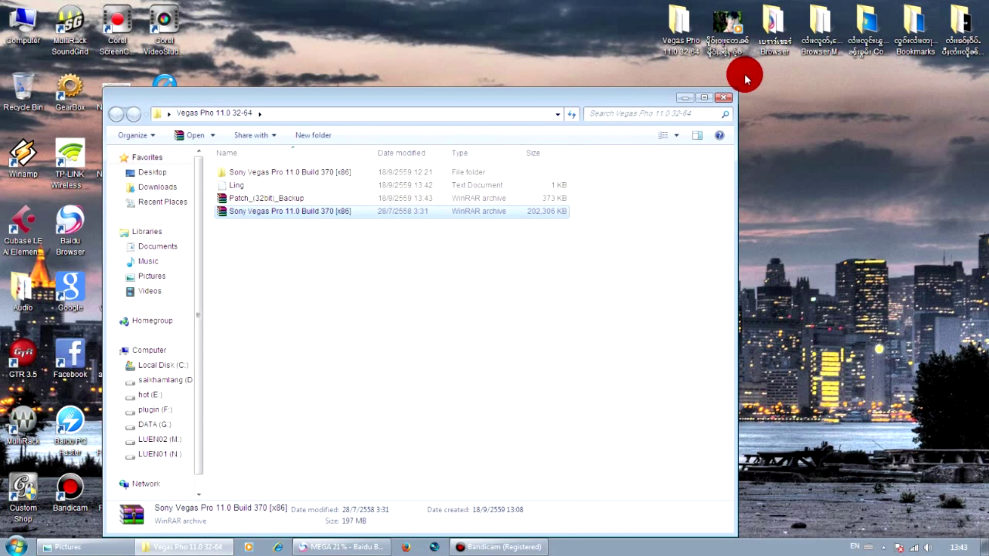
pyautogui.click(273, 174)
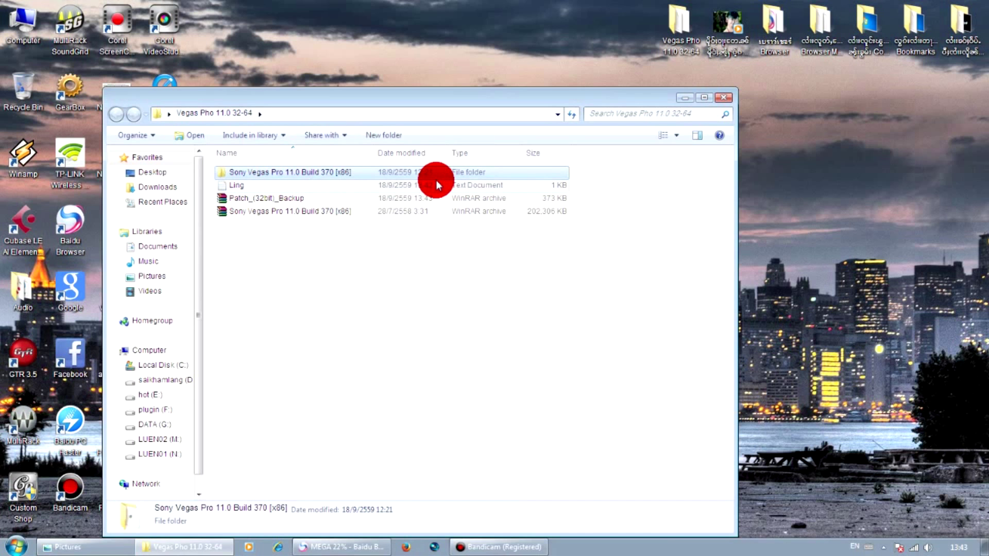
pyautogui.click(728, 100)
# Move the Vegas Pho 11.0 32-64 folder and the Vegas Pro 11.0 shortcut side by side in the middle of the desktop
pyautogui.rightClick(401, 103)
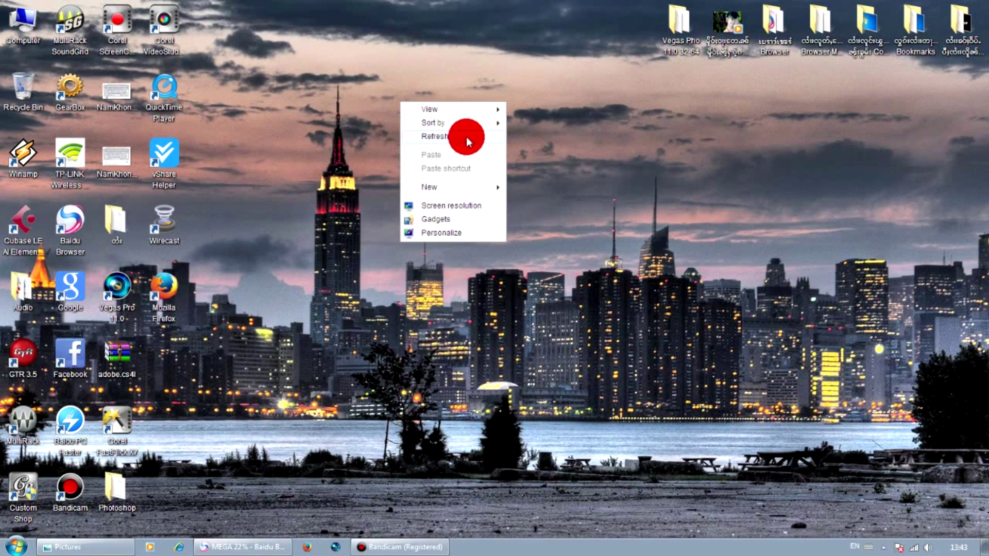
pyautogui.click(641, 33)
pyautogui.moveTo(680, 24); pyautogui.dragTo(425, 219)
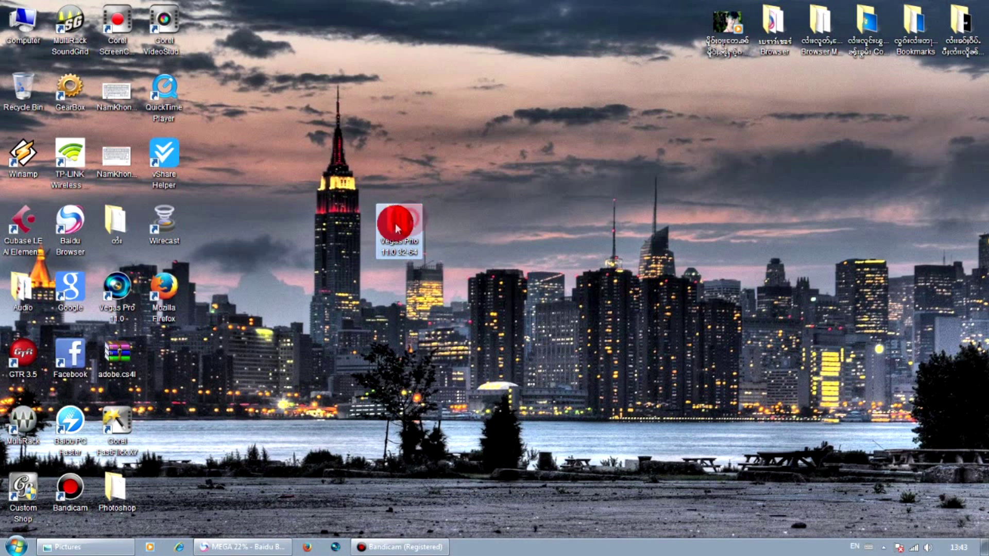
pyautogui.click(127, 301)
pyautogui.moveTo(122, 302); pyautogui.dragTo(456, 239)
pyautogui.moveTo(321, 170); pyautogui.dragTo(510, 264)
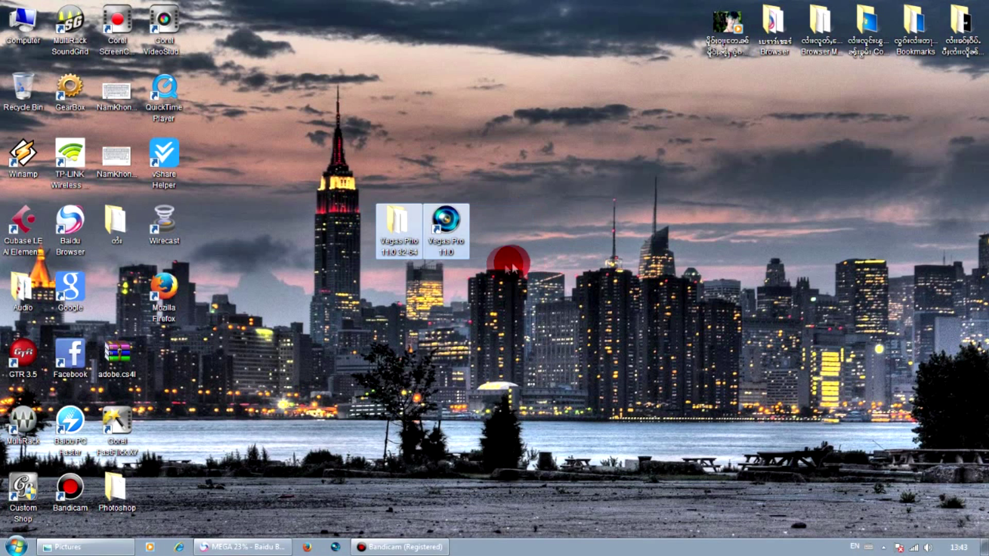
pyautogui.click(418, 250)
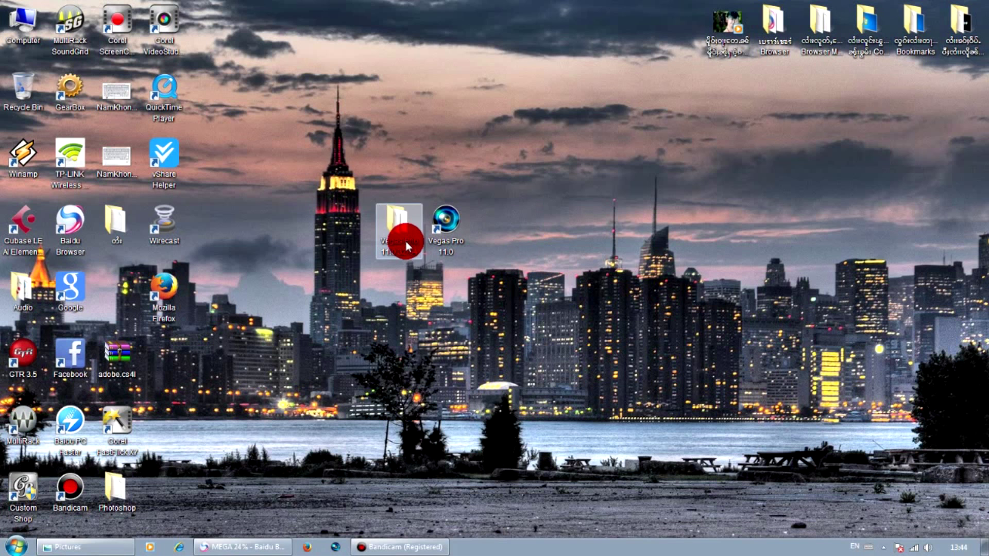
# Return to the browser and check both MEGA download pages and the download list
pyautogui.click(261, 550)
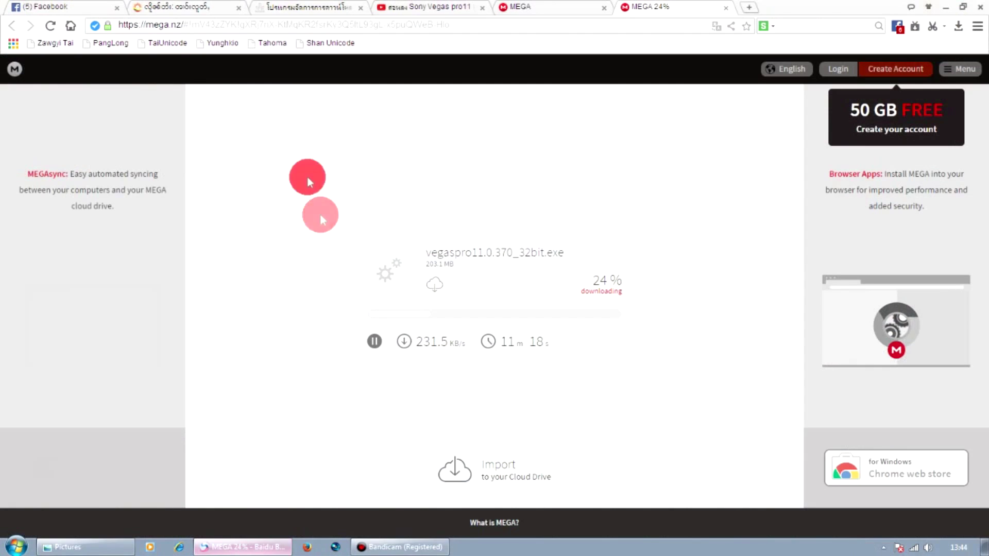
pyautogui.click(411, 7)
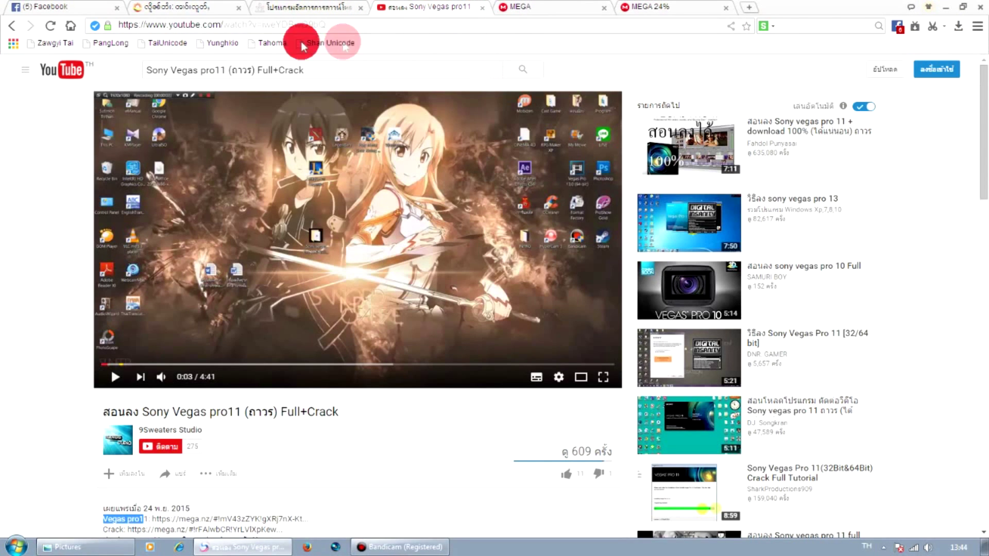
pyautogui.click(556, 14)
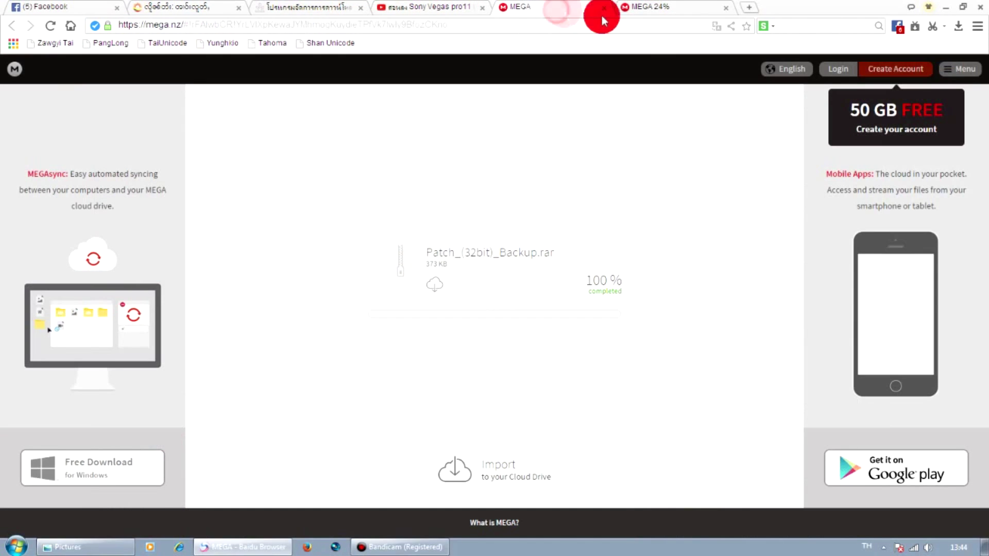
pyautogui.click(677, 6)
pyautogui.click(305, 14)
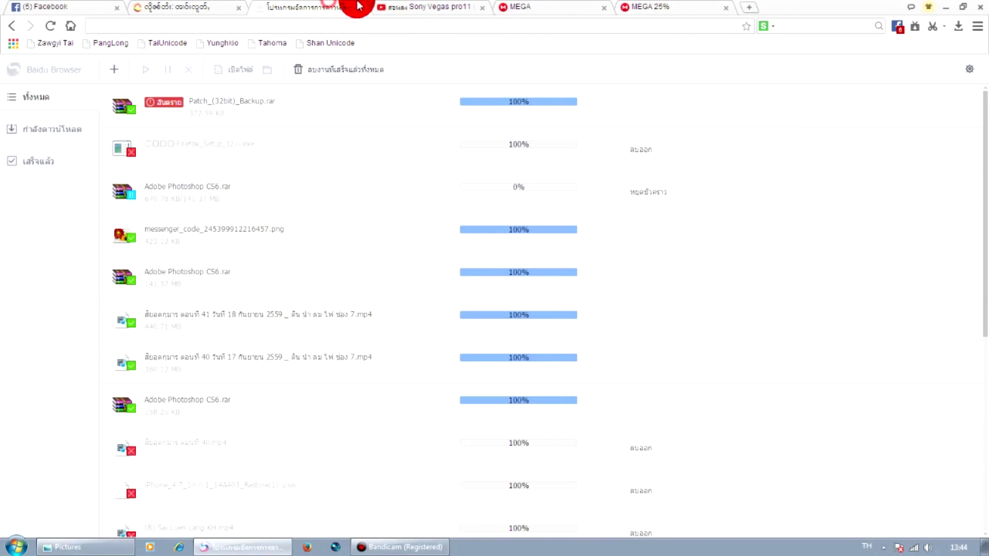
# Sign in to YouTube with the Google account's e-mail and password, re-entering the password after the first attempt
pyautogui.click(399, 8)
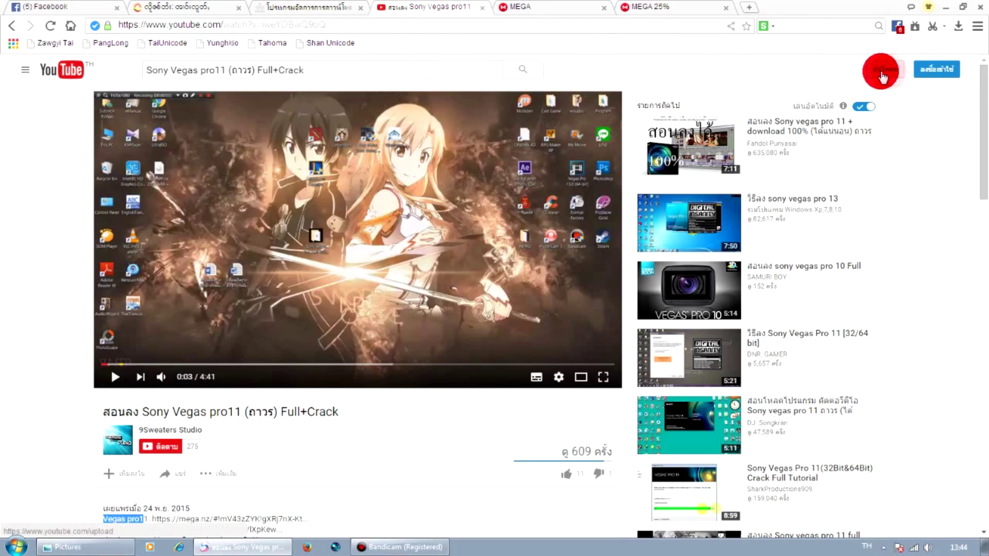
pyautogui.click(936, 69)
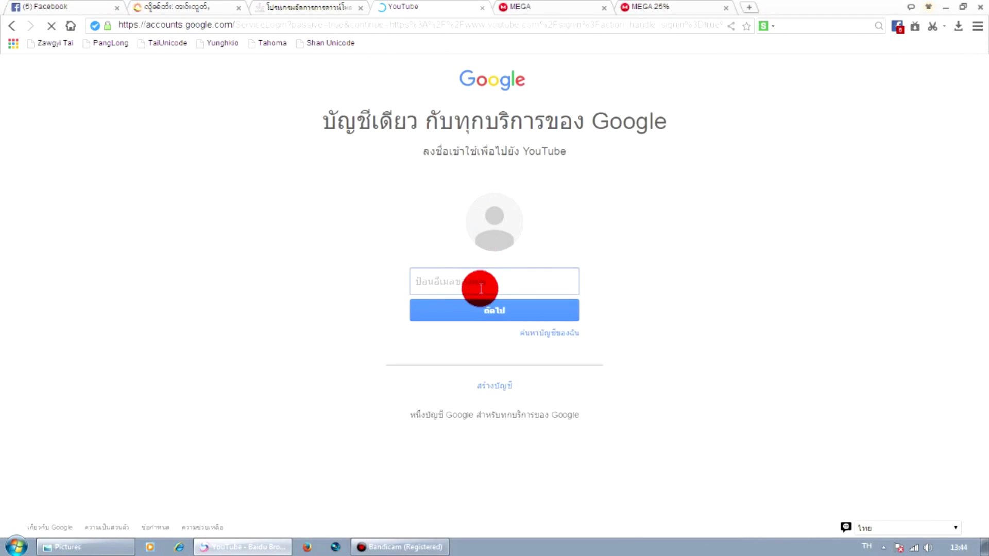
pyautogui.click(481, 288)
pyautogui.click(486, 301)
pyautogui.click(488, 310)
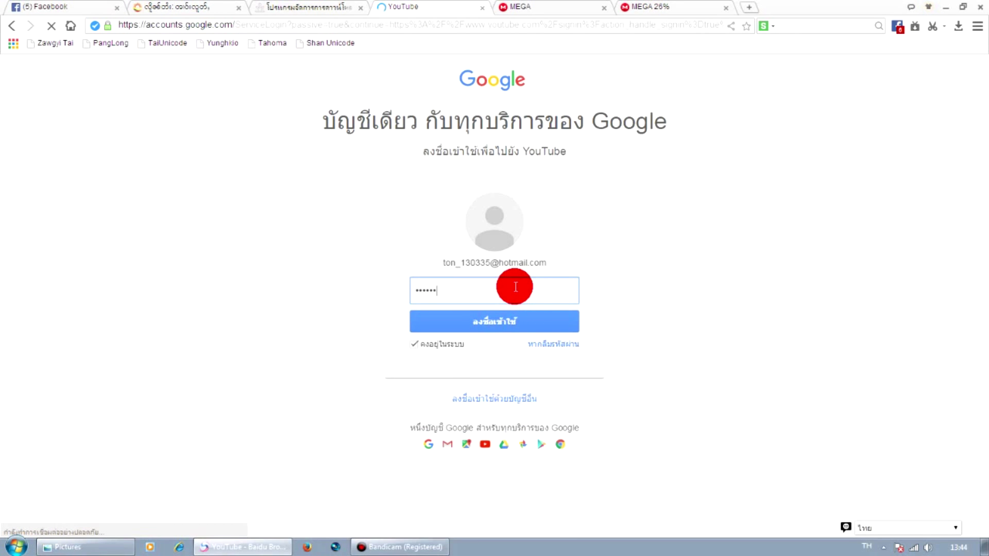
pyautogui.press('Return')
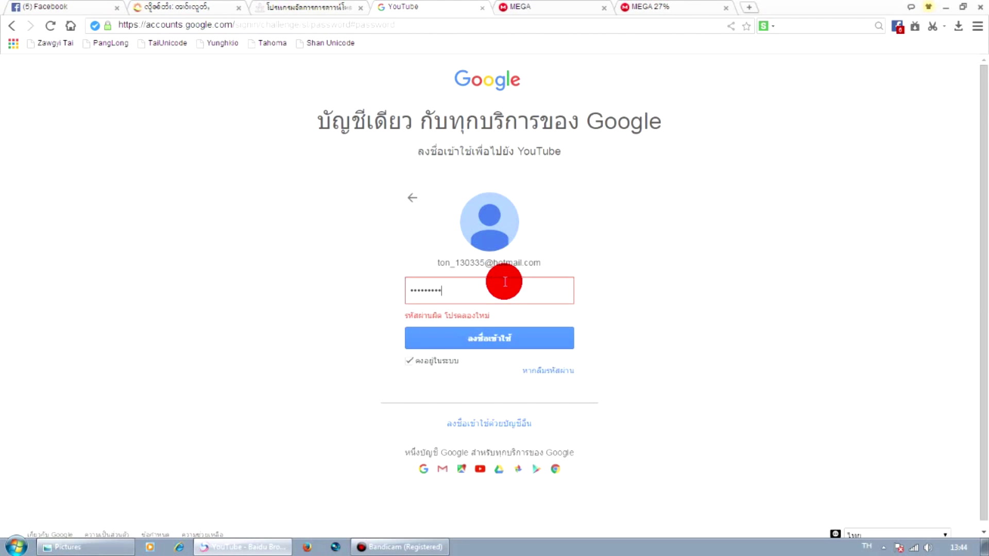
pyautogui.press('Return')
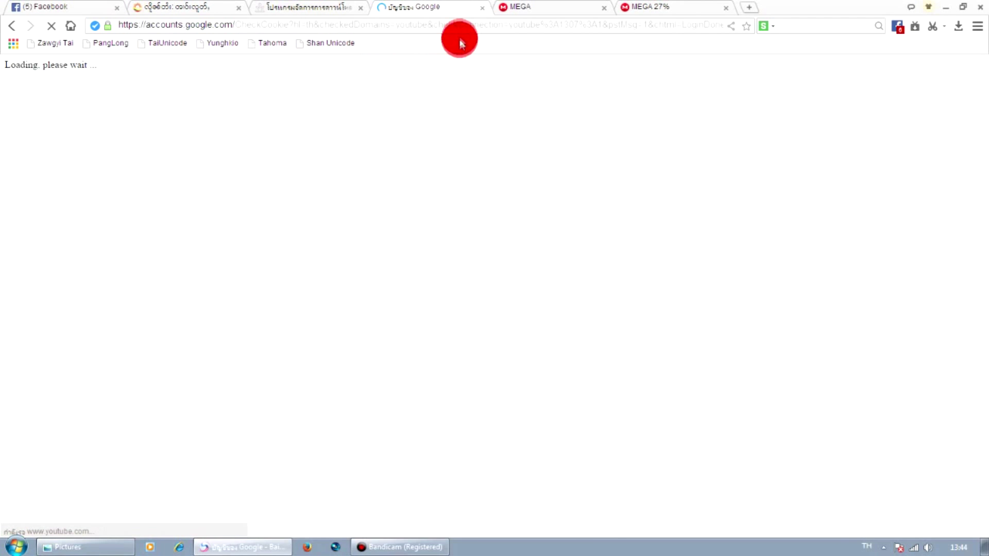
pyautogui.click(331, 6)
pyautogui.click(431, 6)
pyautogui.click(322, 7)
pyautogui.click(413, 6)
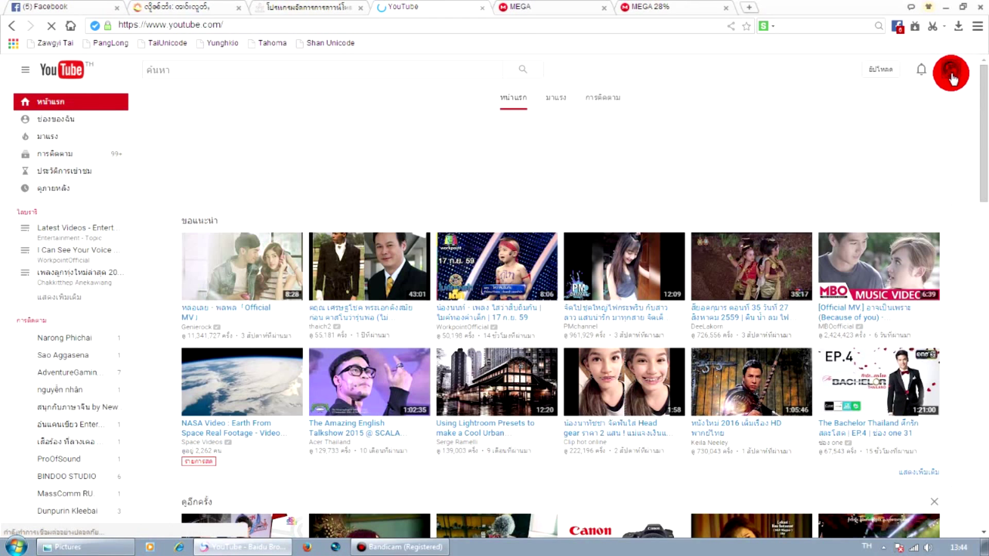
pyautogui.click(573, 6)
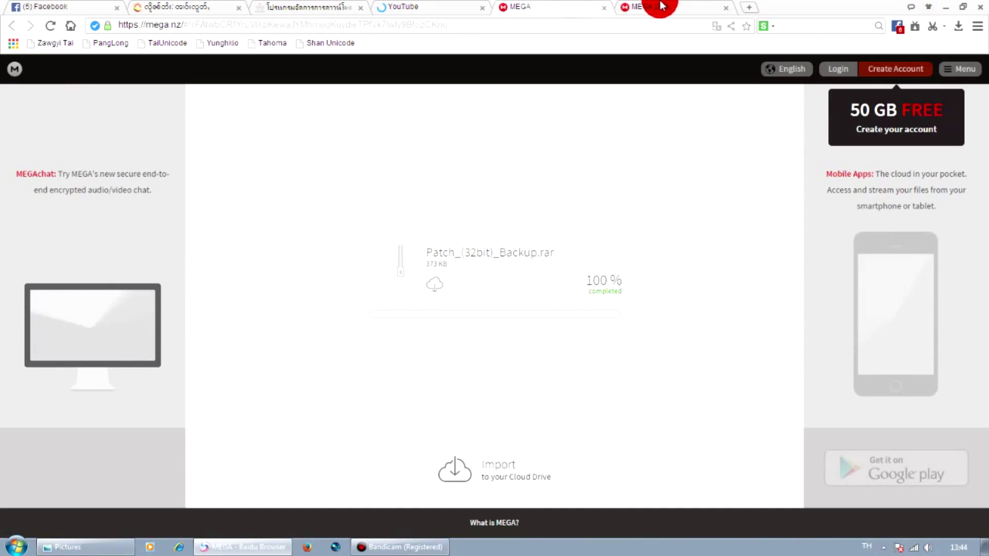
pyautogui.click(431, 5)
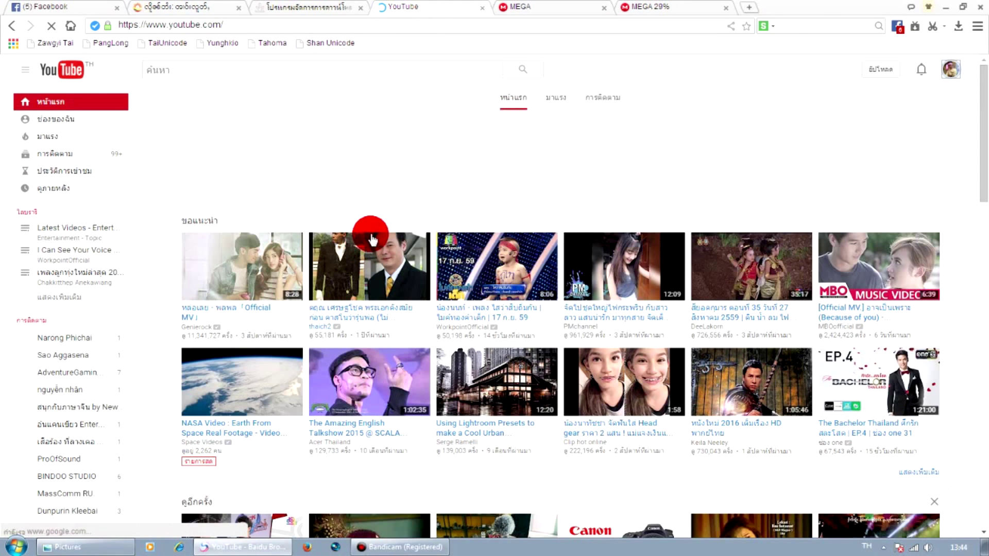
pyautogui.scroll(-2, 371, 238)
pyautogui.click(65, 297)
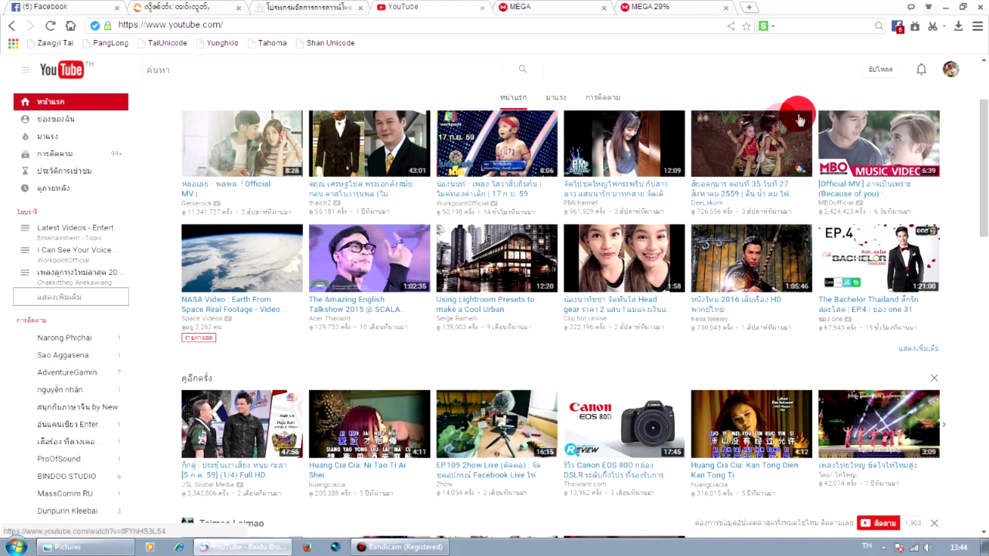
pyautogui.scroll(-2, 967, 81)
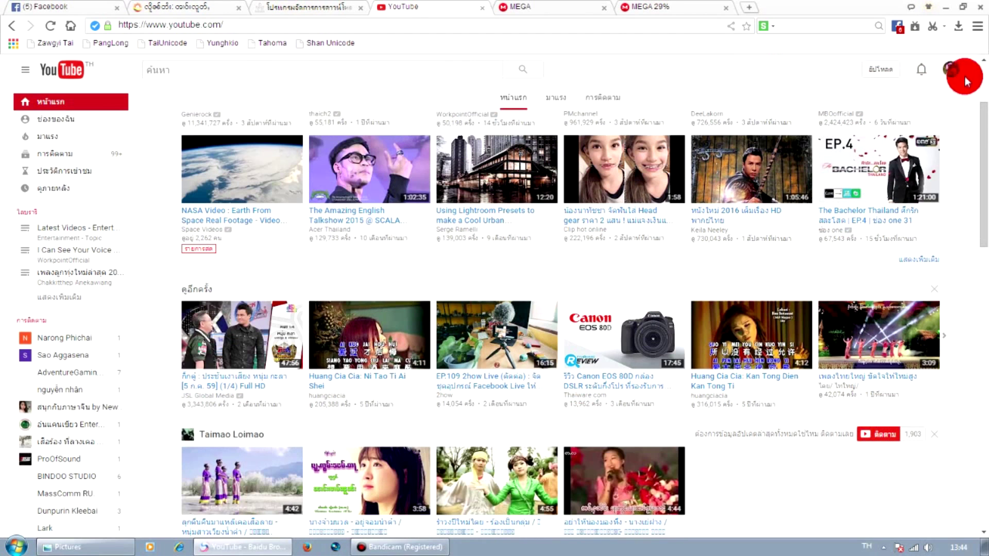
# Open the signed-in account's YouTube creator studio and go from its dashboard to the account's own channel page
pyautogui.click(950, 68)
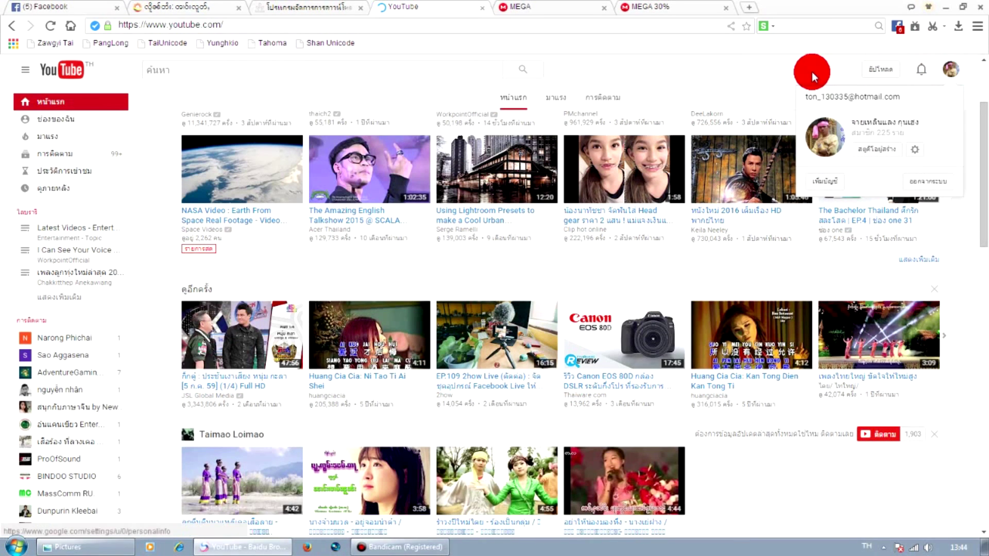
pyautogui.moveTo(877, 155); pyautogui.dragTo(413, 7)
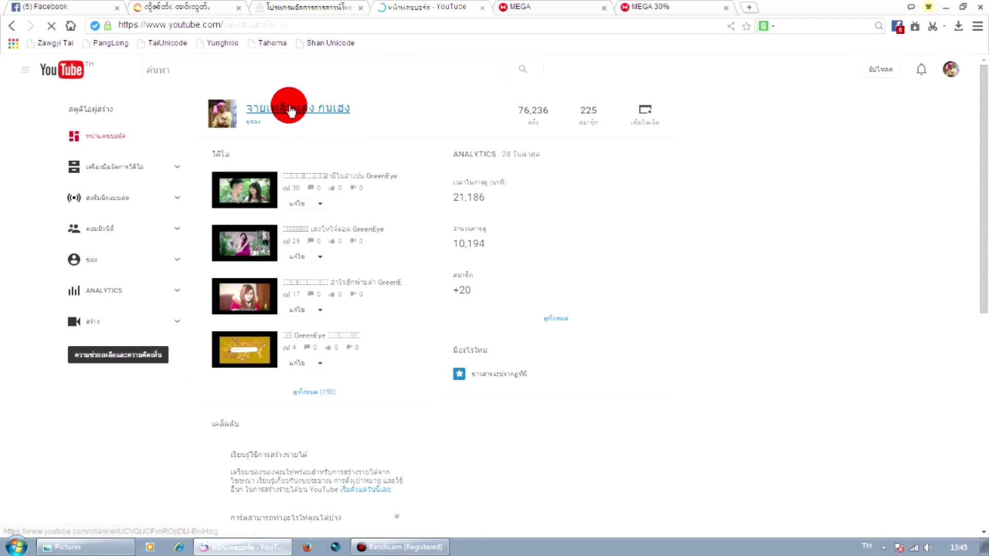
pyautogui.click(332, 120)
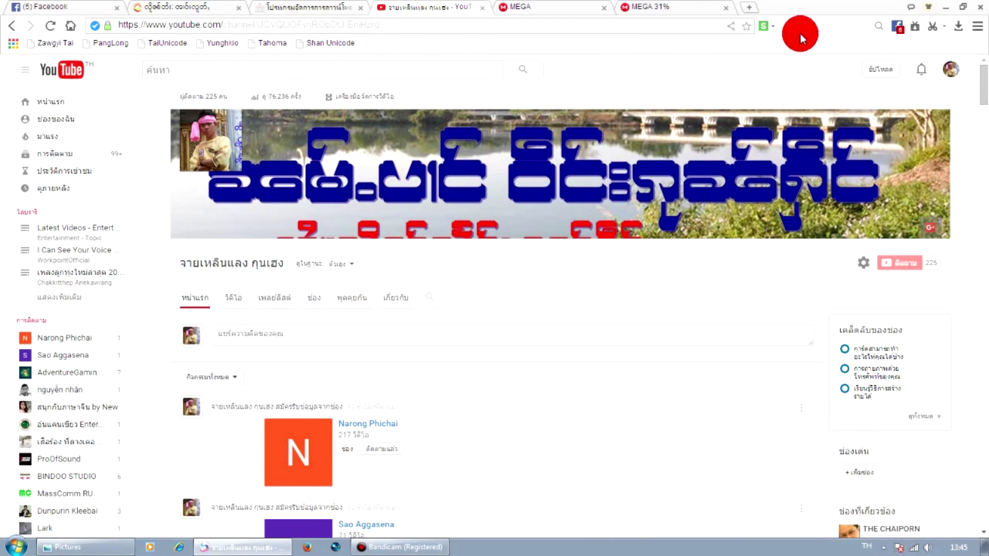
# Open the YouTube channel's playlists and look through the created and saved ones
pyautogui.scroll(-3, 463, 330)
pyautogui.scroll(3, 392, 273)
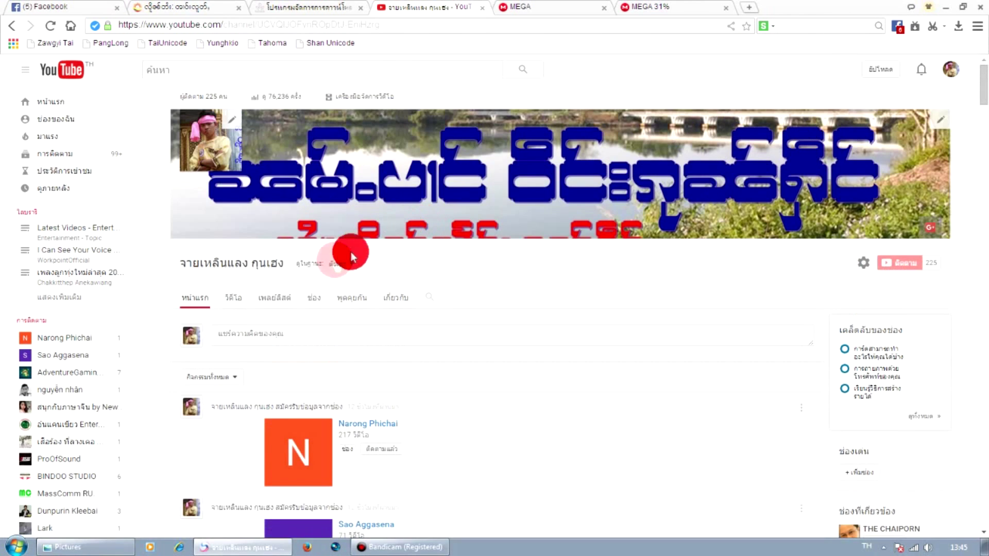
pyautogui.click(268, 304)
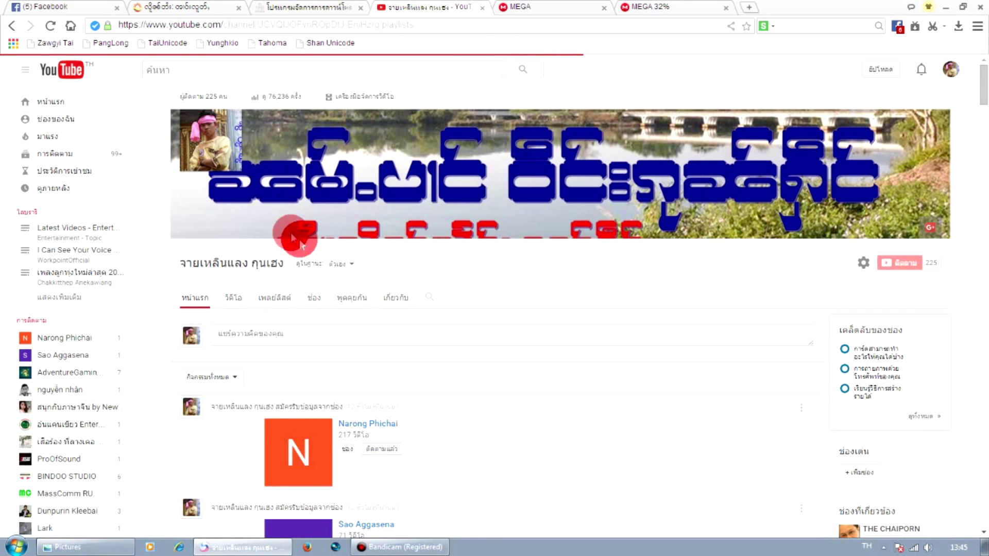
pyautogui.click(235, 161)
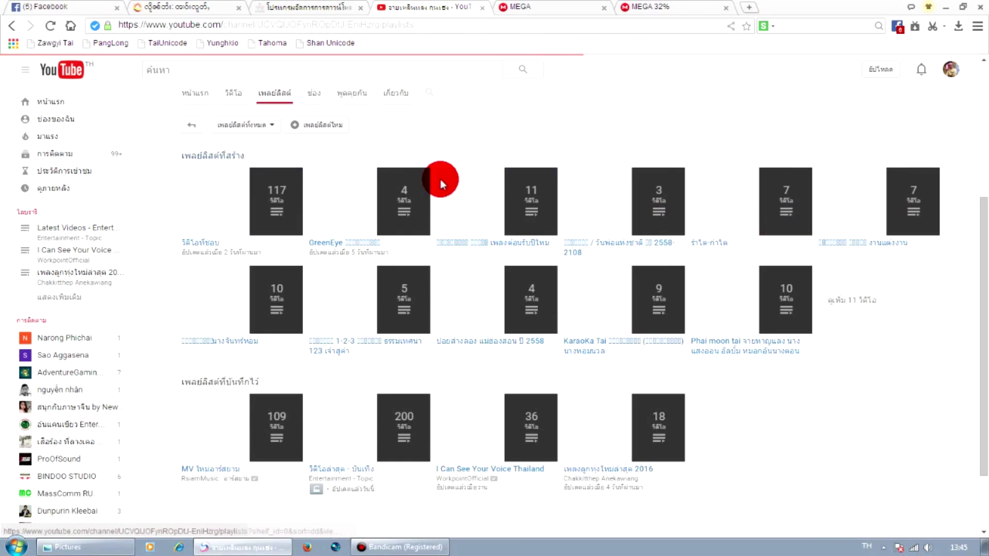
pyautogui.click(310, 263)
pyautogui.click(887, 248)
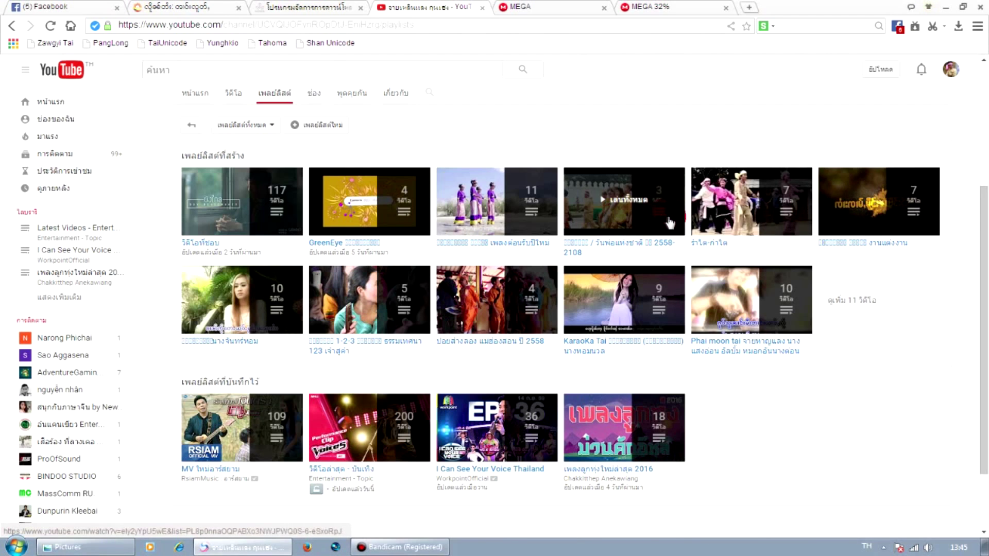
pyautogui.click(526, 224)
pyautogui.click(183, 47)
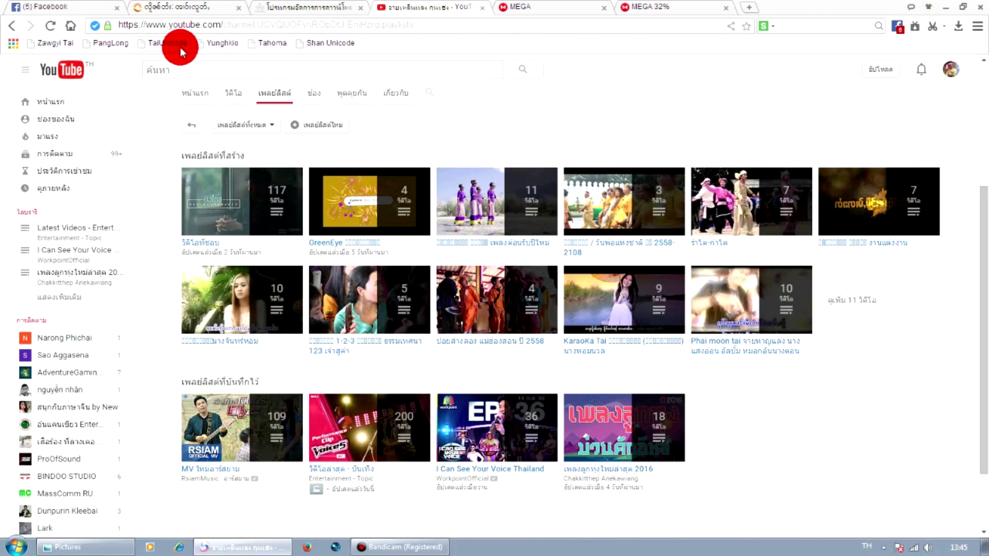
pyautogui.click(325, 242)
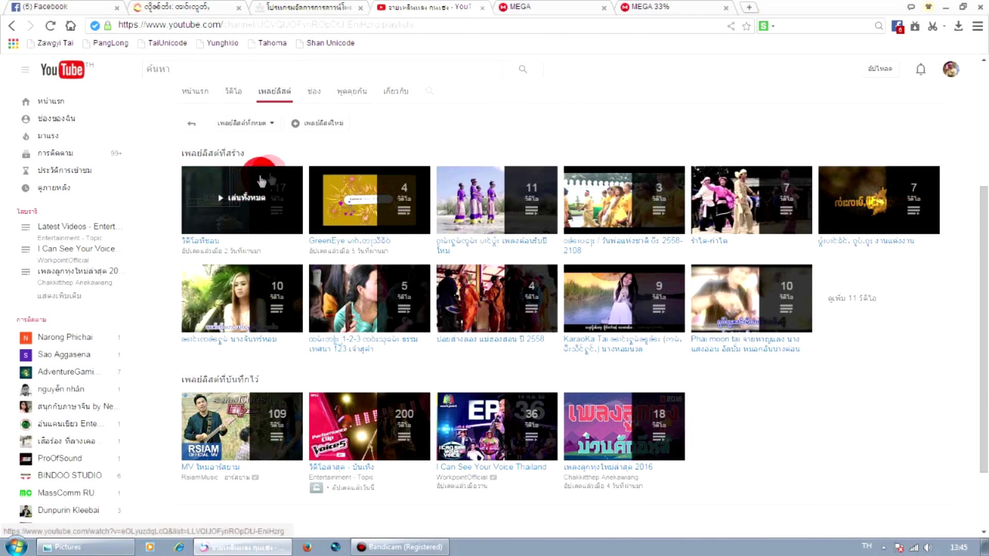
pyautogui.scroll(4, 408, 175)
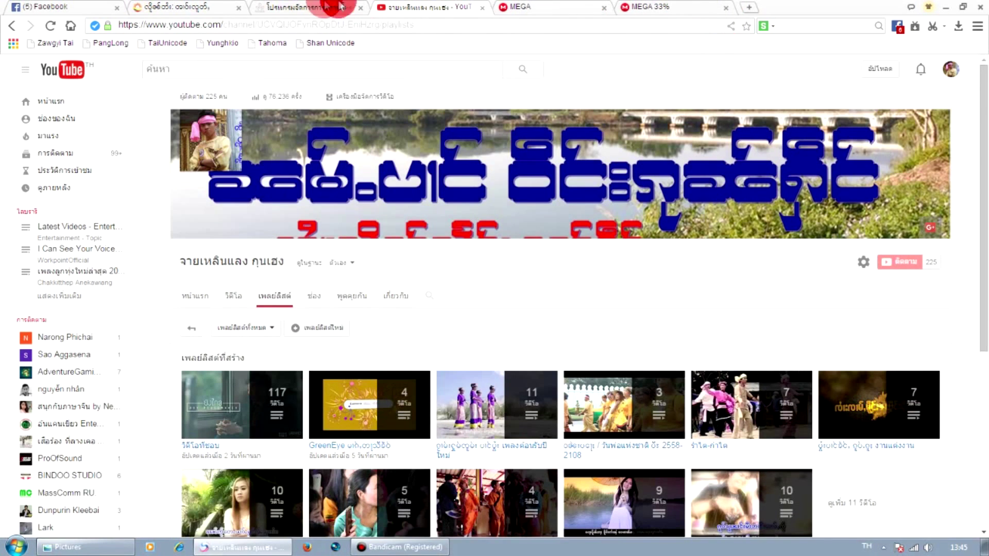
# Switch to Facebook, open the account's own profile and look through its timeline
pyautogui.click(67, 6)
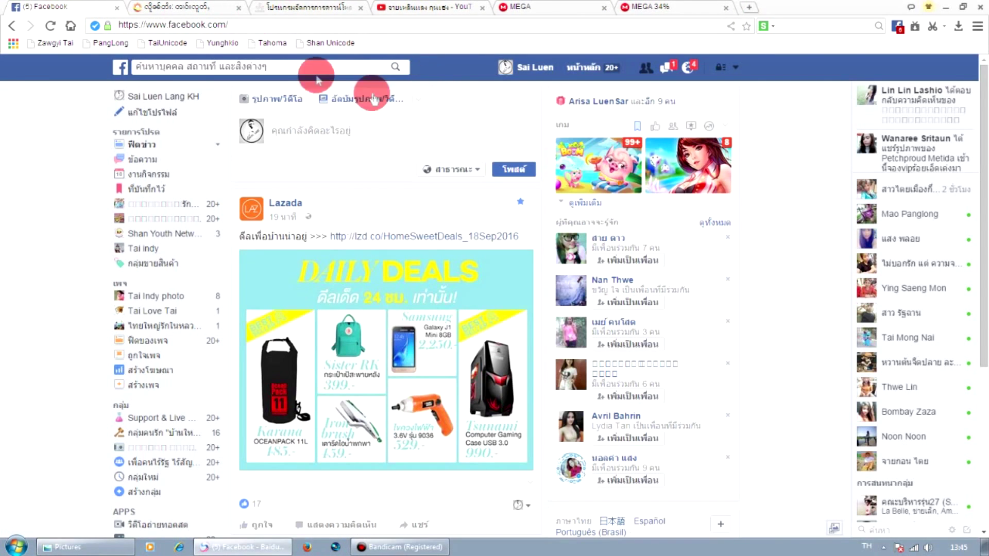
pyautogui.click(540, 72)
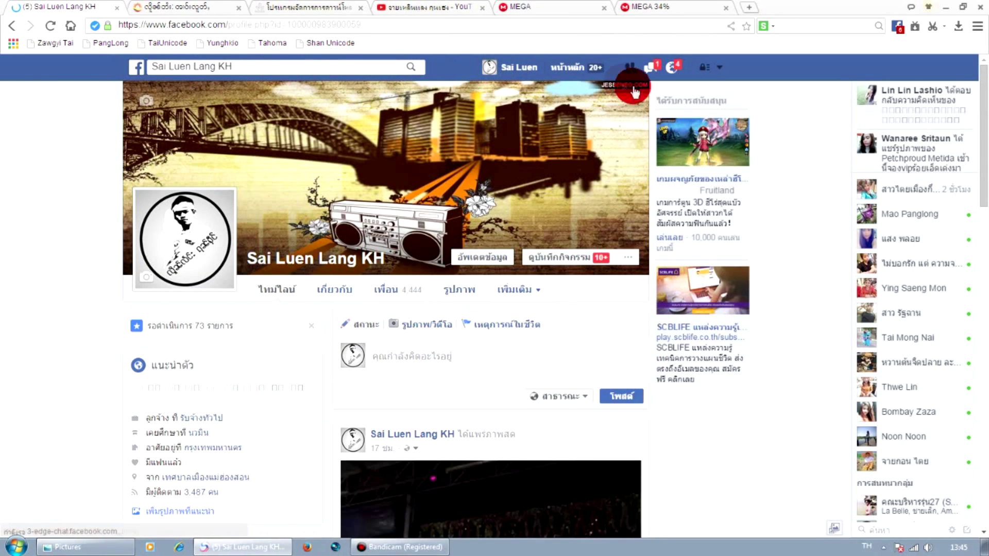
pyautogui.scroll(-7, 656, 176)
pyautogui.click(265, 98)
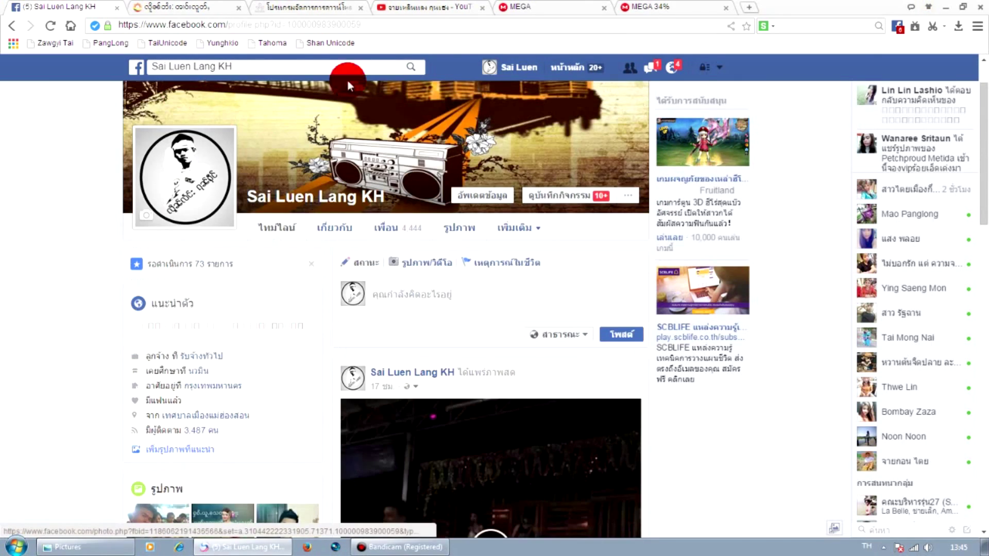
pyautogui.scroll(-5, 758, 359)
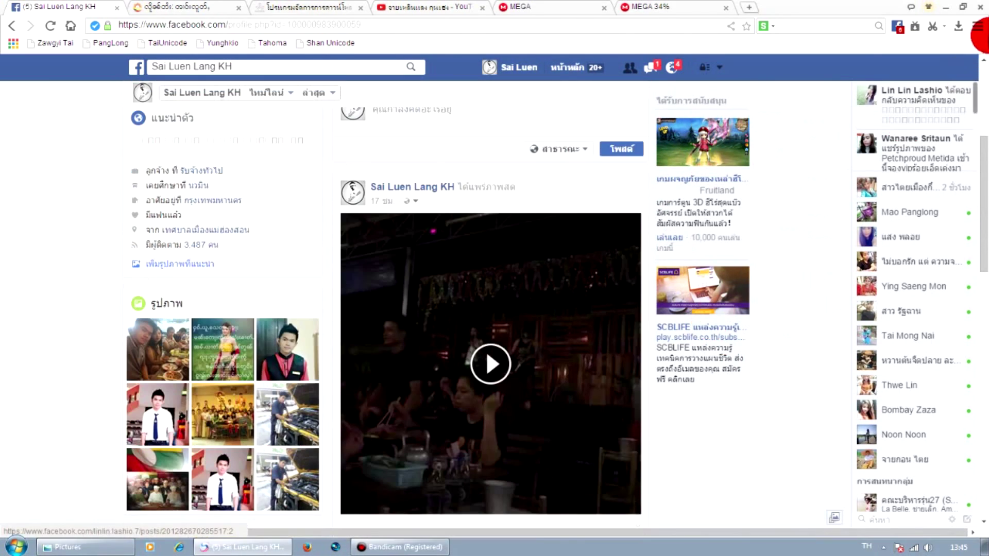
# Minimise the browser and select the Vegas Pho 11.0 32-64 folder together with the Vegas Pro 11.0 shortcut on the desktop
pyautogui.click(945, 7)
pyautogui.click(404, 173)
pyautogui.moveTo(551, 202); pyautogui.dragTo(478, 246)
pyautogui.moveTo(316, 204); pyautogui.dragTo(512, 272)
pyautogui.click(412, 271)
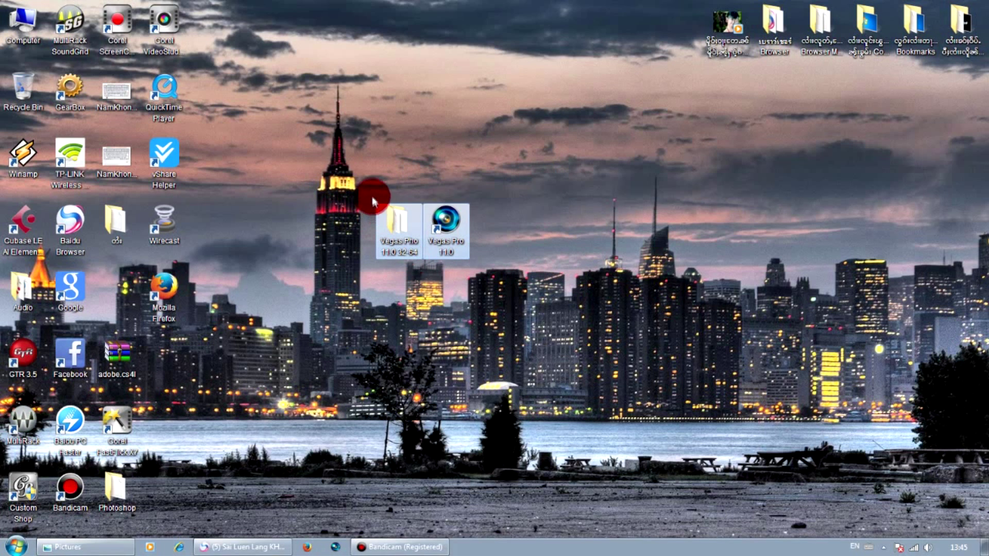
pyautogui.moveTo(359, 186); pyautogui.dragTo(438, 238)
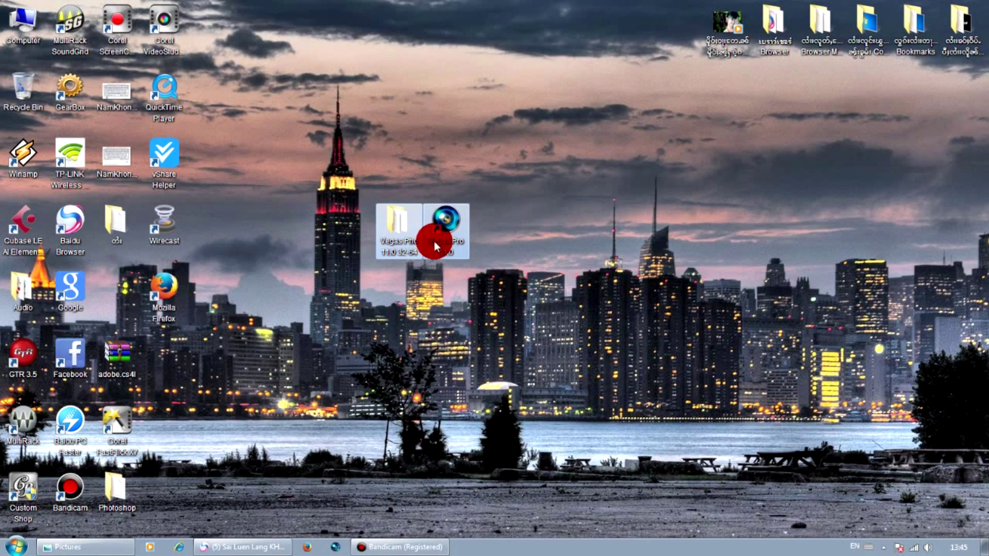
pyautogui.click(500, 222)
pyautogui.moveTo(339, 182); pyautogui.dragTo(520, 278)
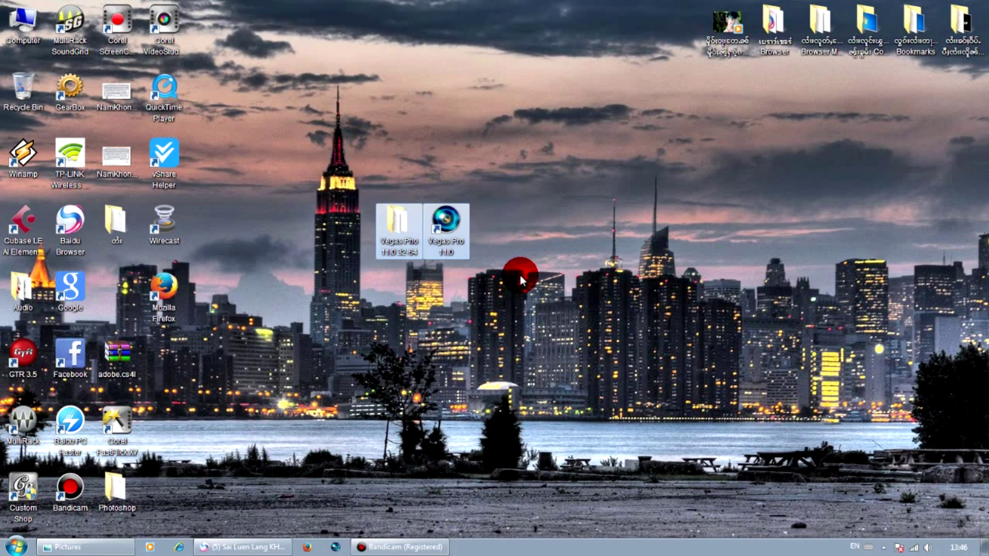
# Check the computer's system properties for the Windows system type and close them
pyautogui.rightClick(31, 36)
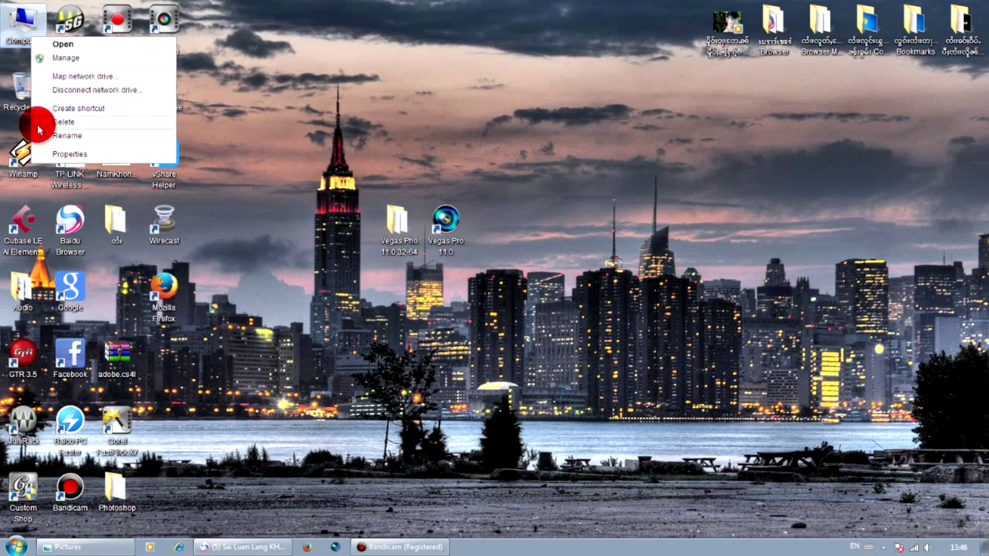
pyautogui.click(56, 153)
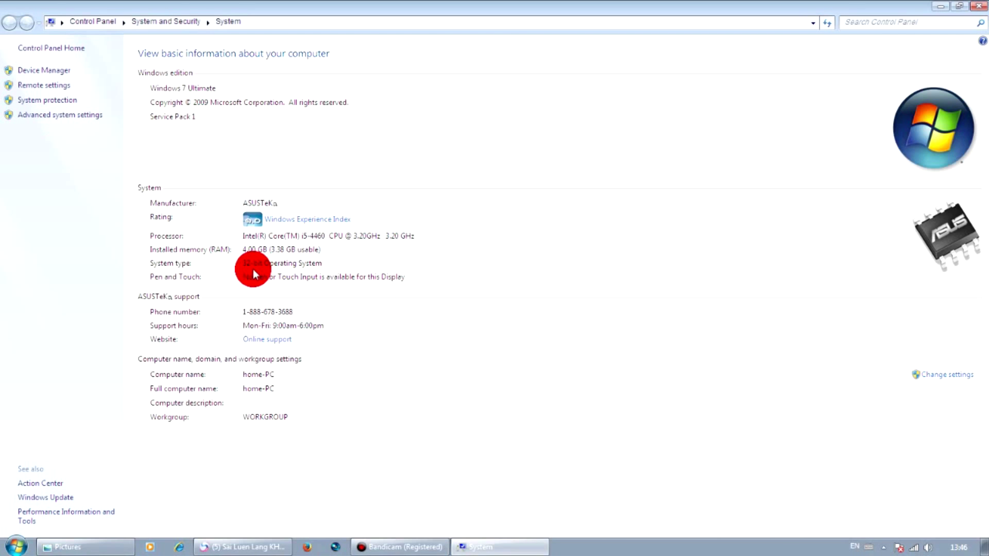
pyautogui.click(982, 8)
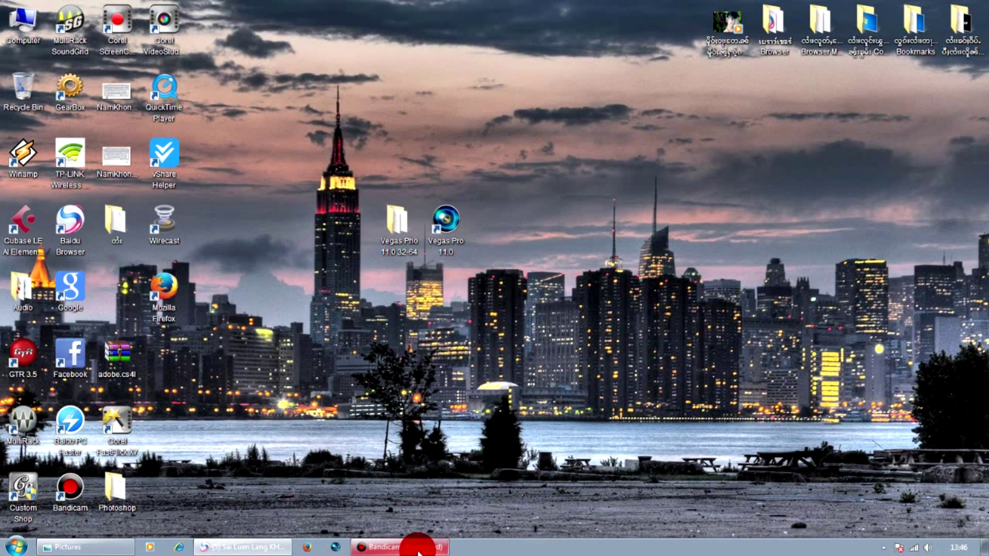
# Recheck the YouTube channel and MEGA pages in the browser and return to the two Vegas items on the desktop
pyautogui.click(238, 546)
pyautogui.click(415, 6)
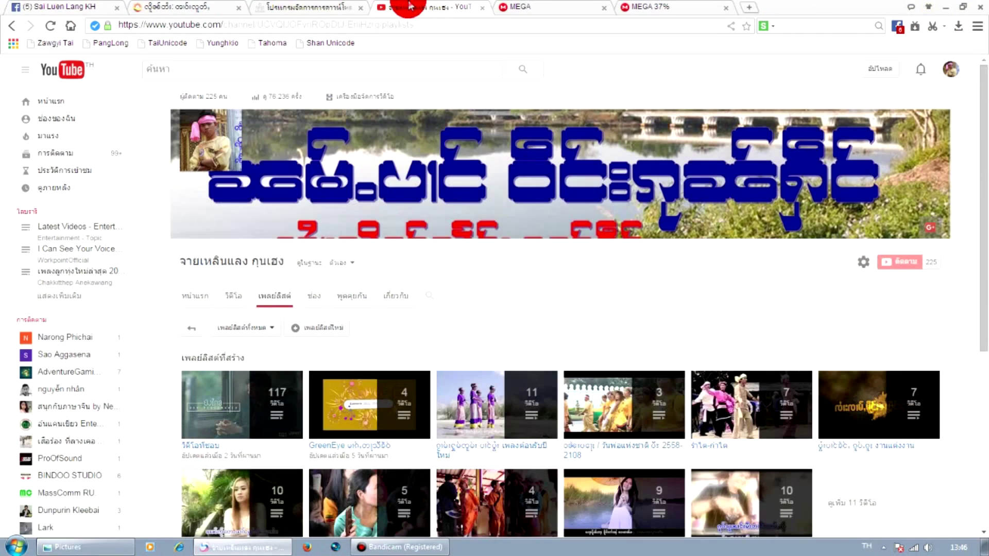
pyautogui.click(521, 6)
pyautogui.click(409, 7)
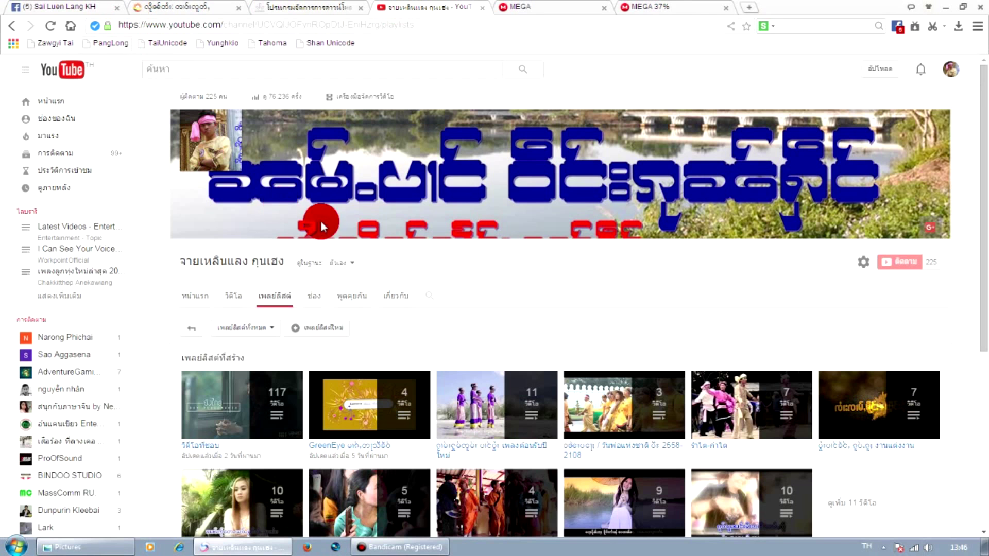
pyautogui.click(938, 6)
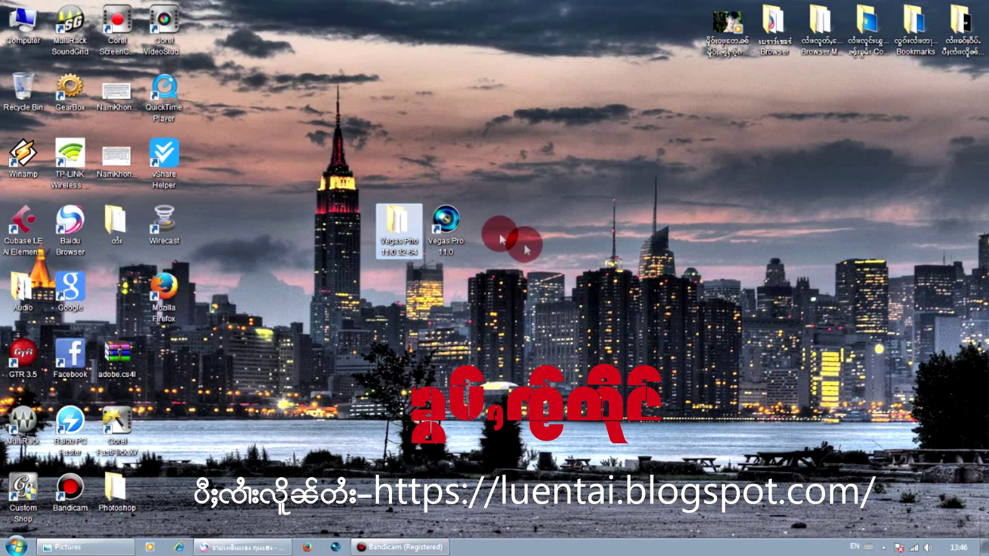
pyautogui.moveTo(347, 156); pyautogui.dragTo(521, 290)
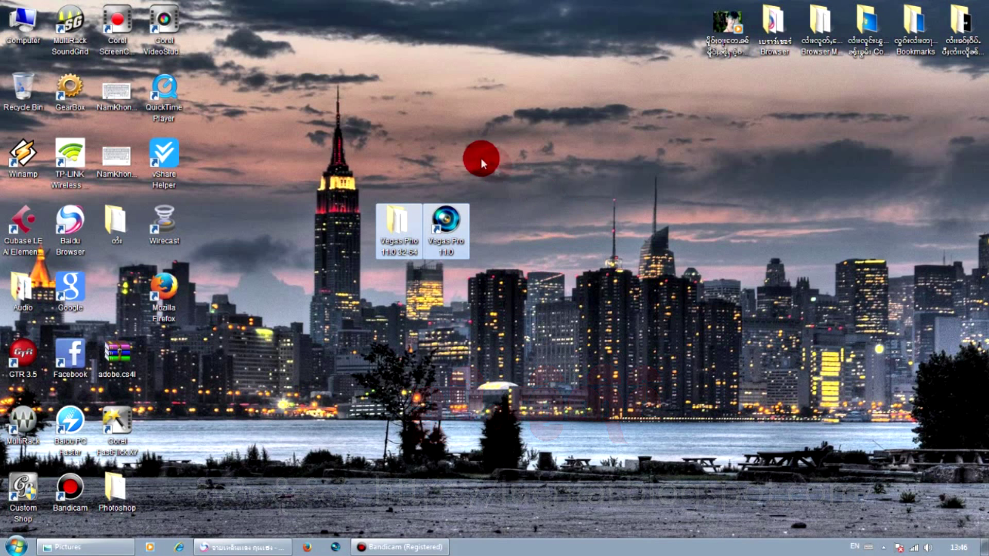
pyautogui.click(368, 147)
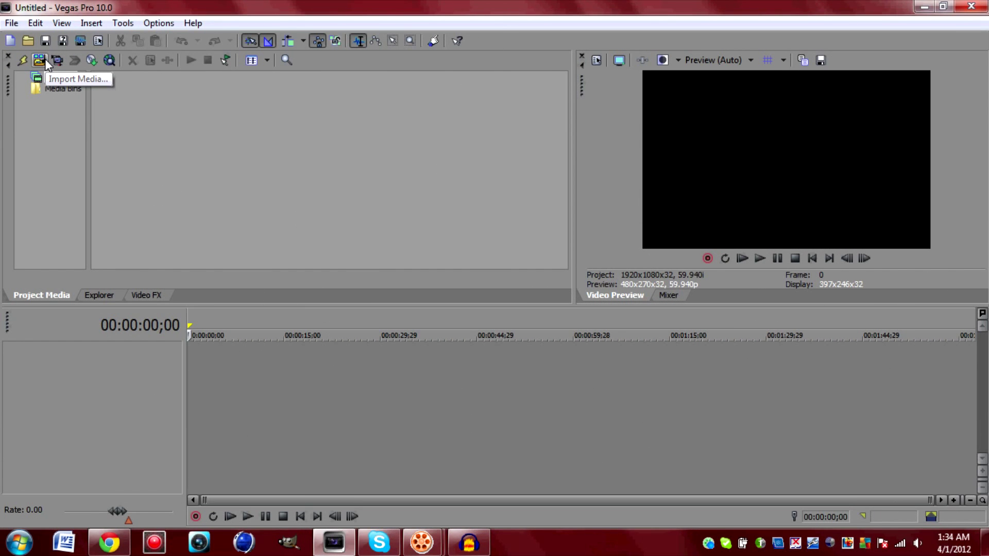
# Import the video clip "mw3 barrett collat wallbang" from My Videos into the Vegas Pro project media
pyautogui.click(45, 60)
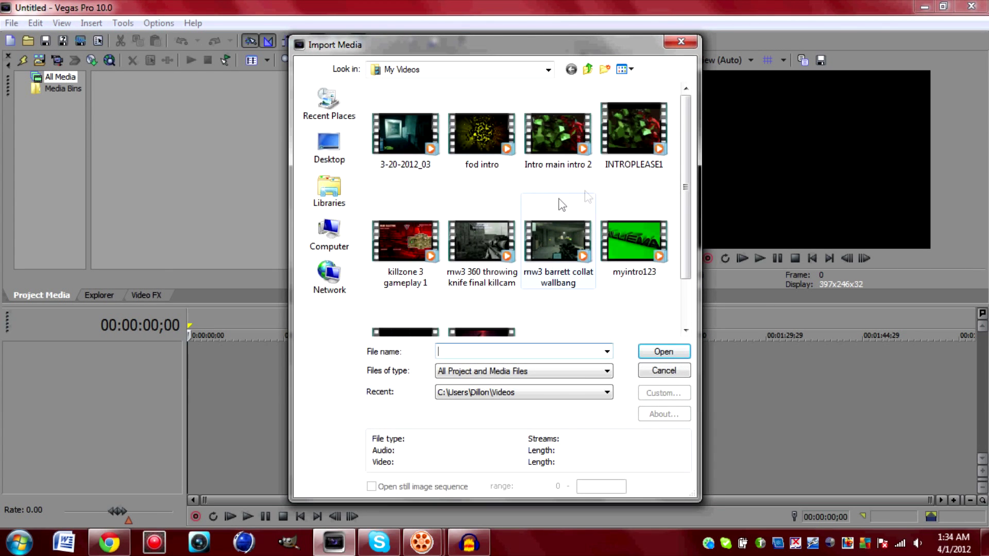
pyautogui.moveTo(685, 161); pyautogui.dragTo(692, 237)
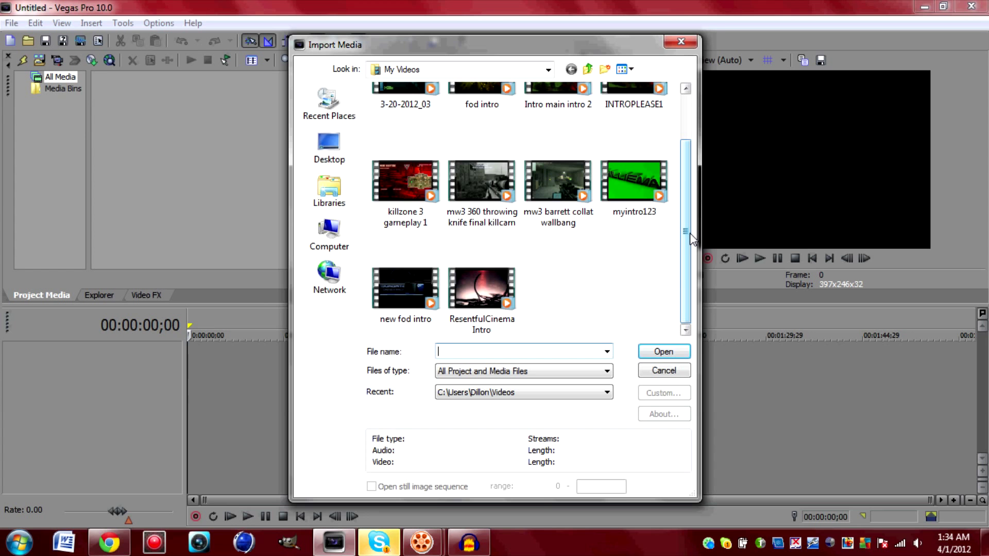
pyautogui.moveTo(690, 255); pyautogui.dragTo(695, 246)
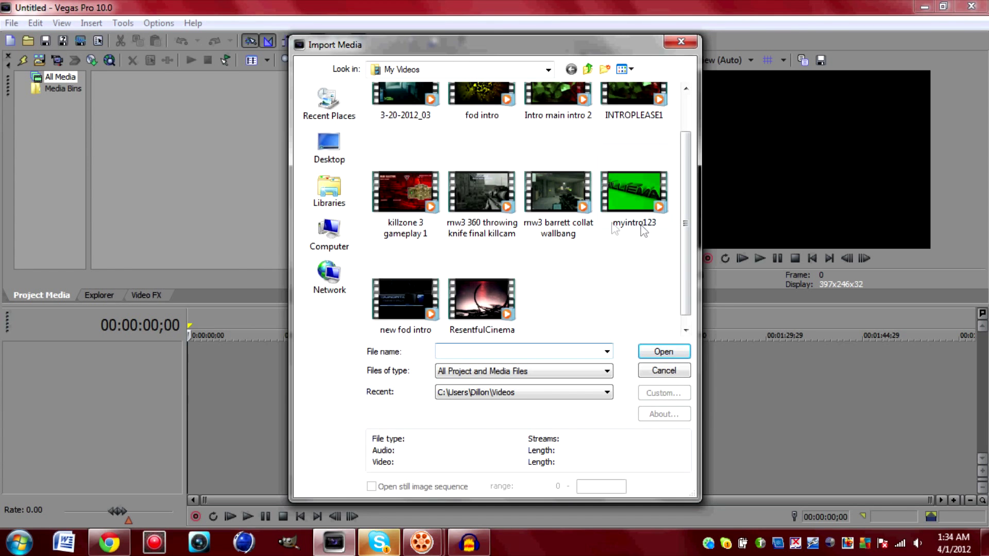
pyautogui.moveTo(586, 231)
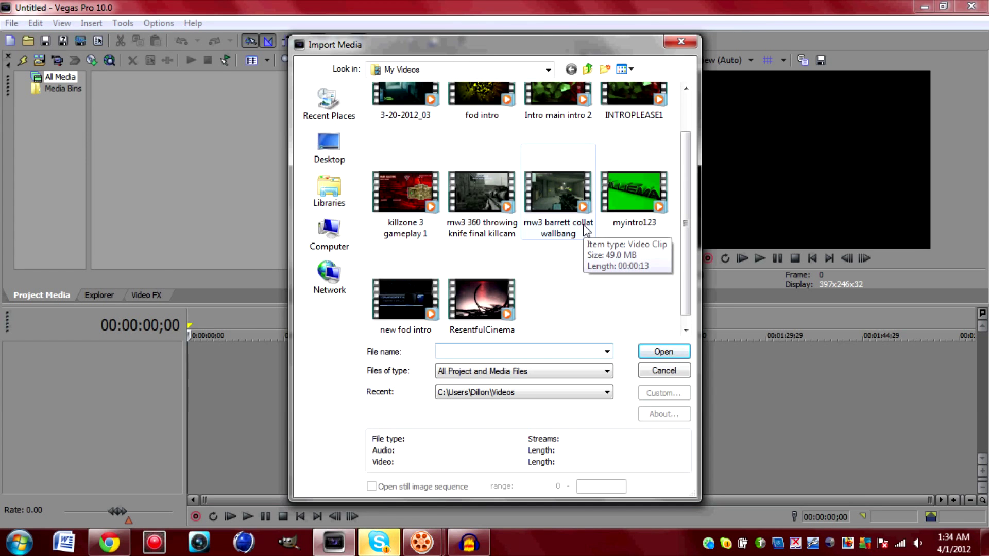
pyautogui.click(585, 231)
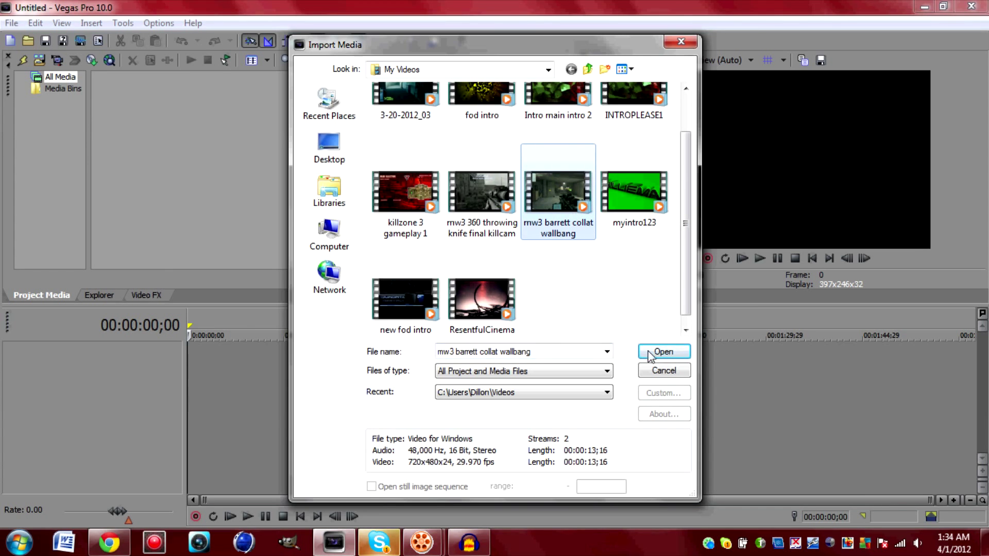
pyautogui.click(663, 353)
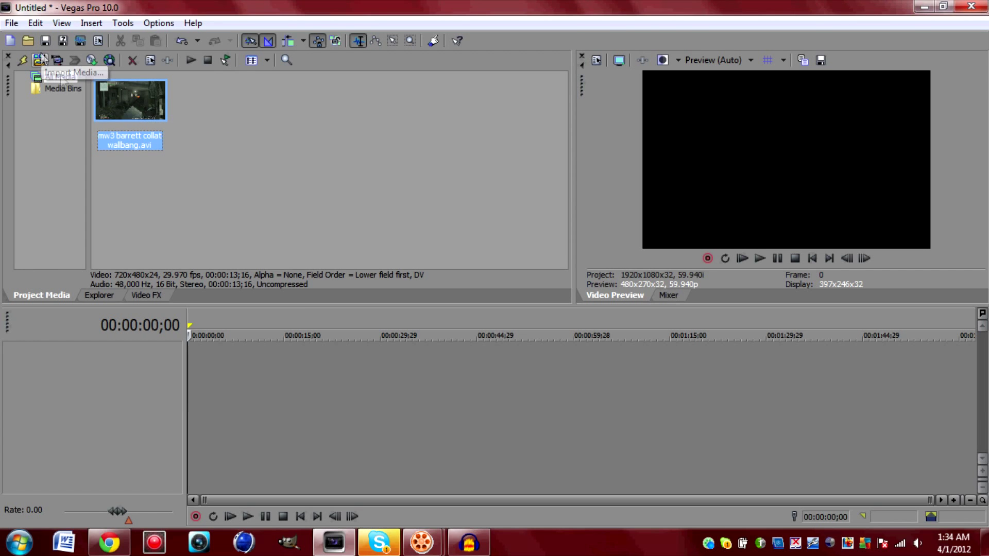
# Insert a video track and an audio track into the empty timeline
pyautogui.rightClick(133, 390)
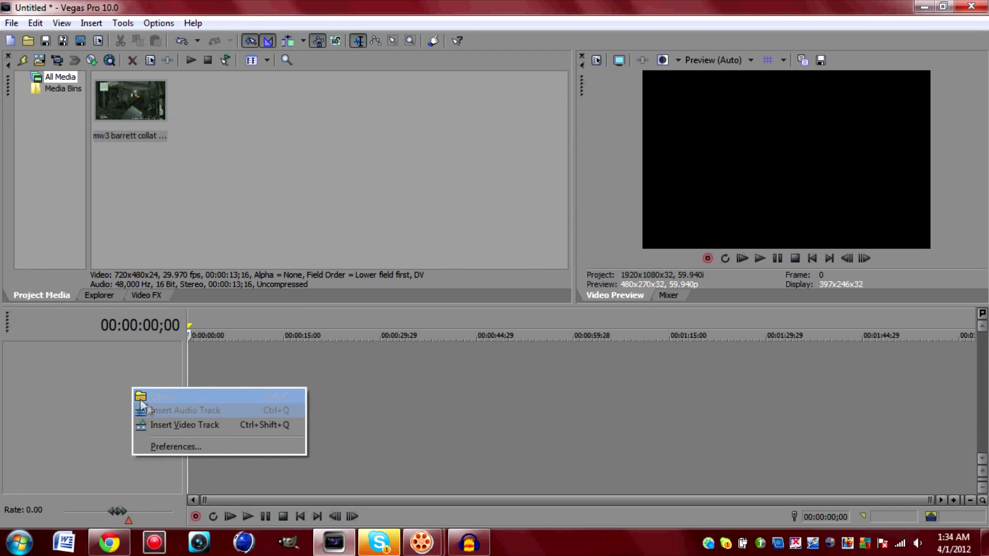
pyautogui.rightClick(105, 380)
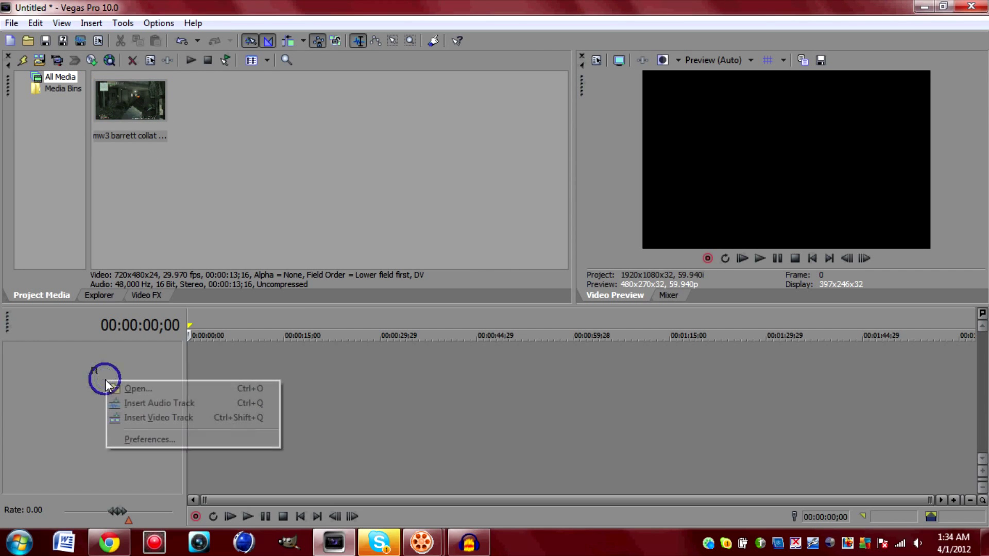
pyautogui.click(152, 419)
pyautogui.rightClick(103, 414)
pyautogui.click(151, 436)
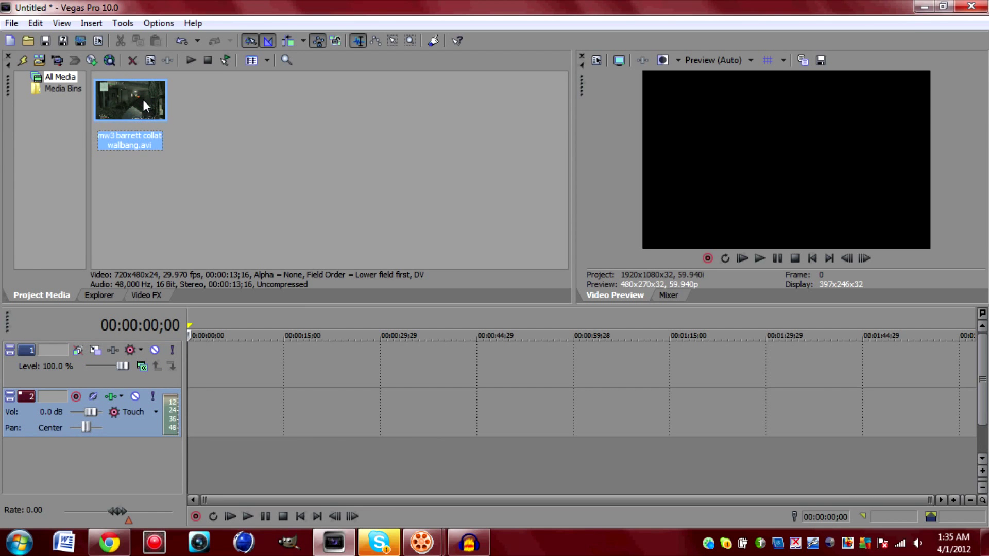
# Place the imported clip on the two tracks near the timeline's start and set the playhead to the clip's beginning at 00:00:02;14
pyautogui.moveTo(144, 103); pyautogui.dragTo(285, 399)
pyautogui.moveTo(210, 394); pyautogui.dragTo(210, 395)
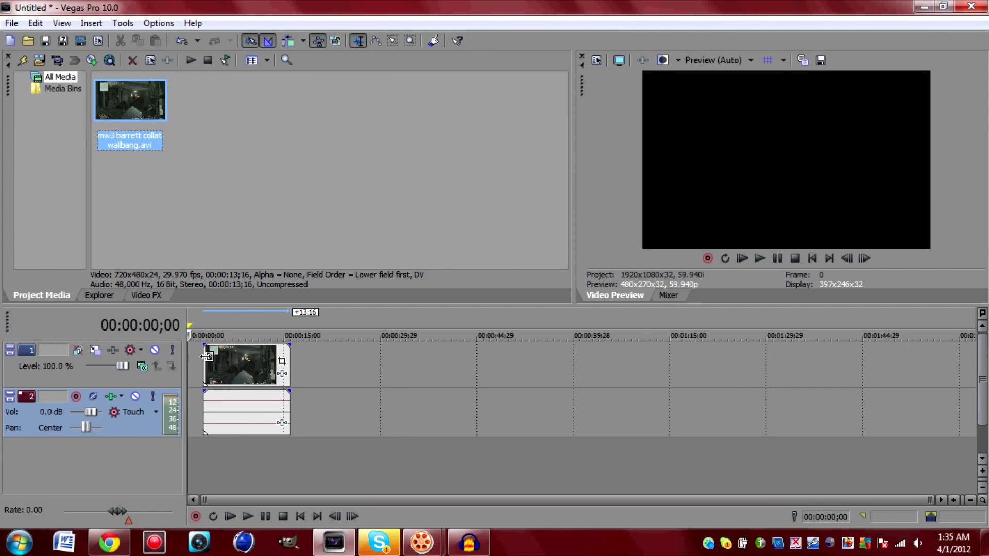
pyautogui.click(207, 356)
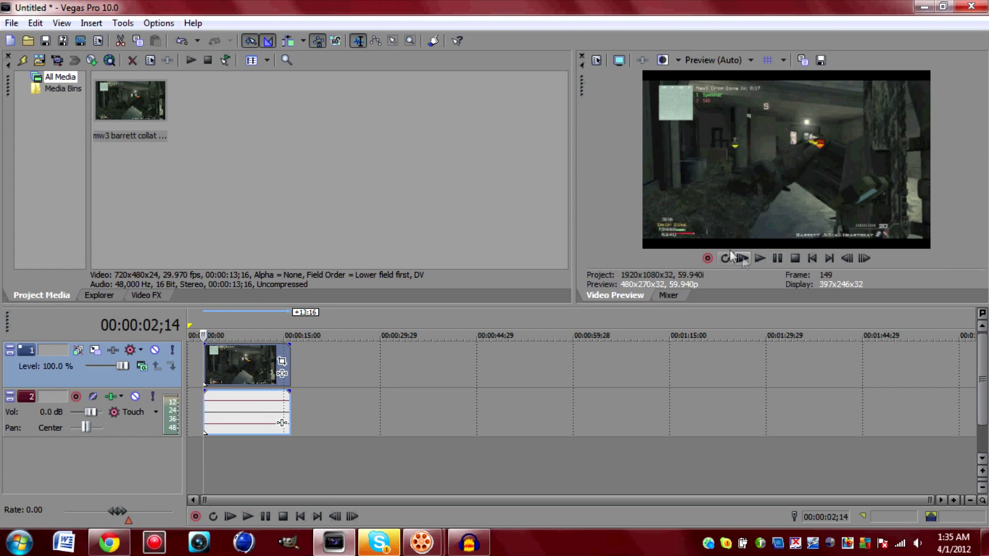
# Set the project properties to the HD 1080-60i (1920x1080, 29.970 fps) template with a 59.940 (Double NTSC) frame rate and apply them
pyautogui.click(597, 61)
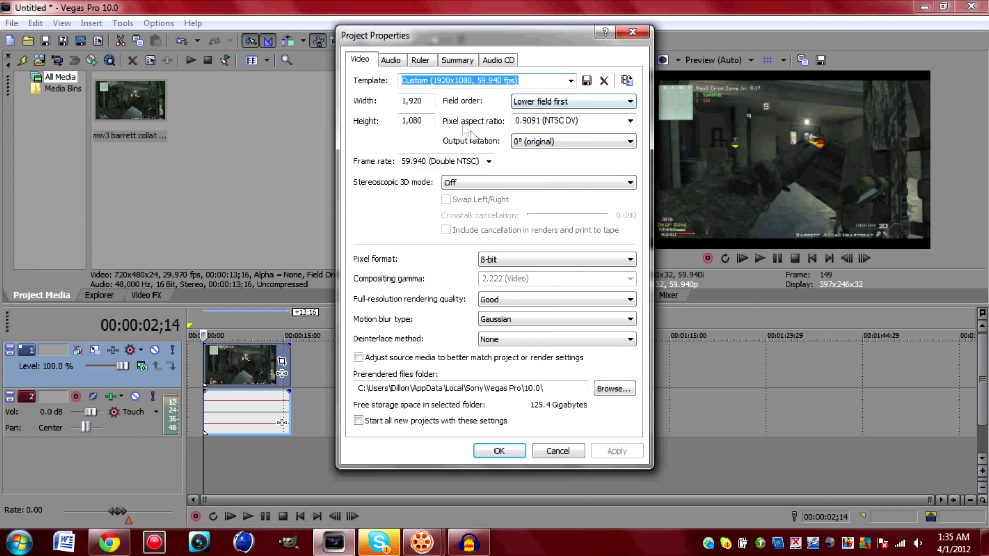
pyautogui.click(553, 81)
pyautogui.click(570, 81)
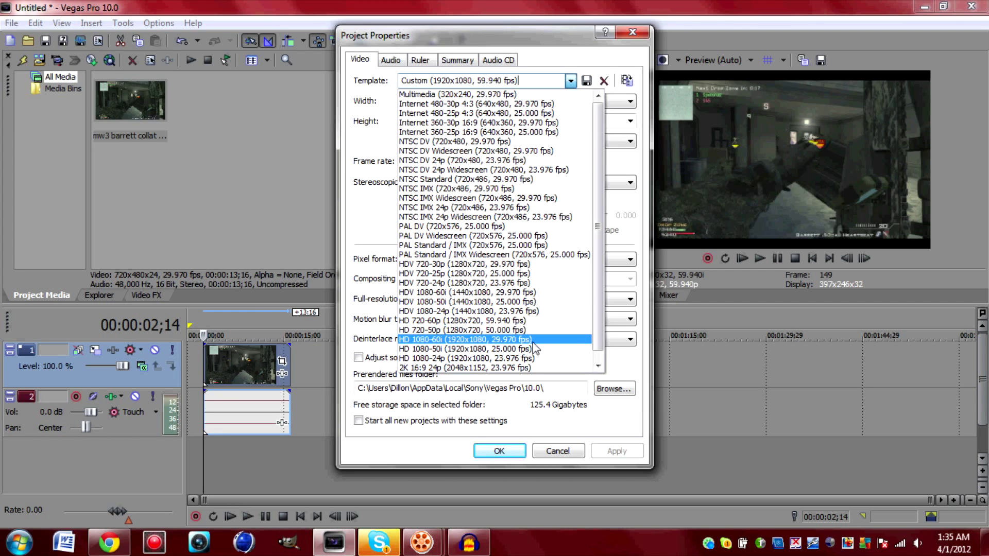
pyautogui.click(533, 340)
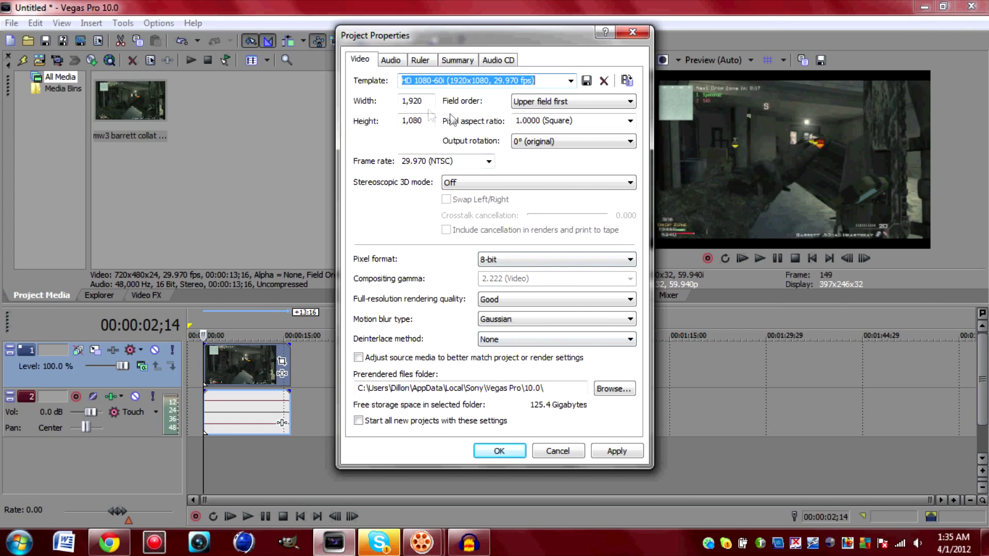
pyautogui.click(488, 163)
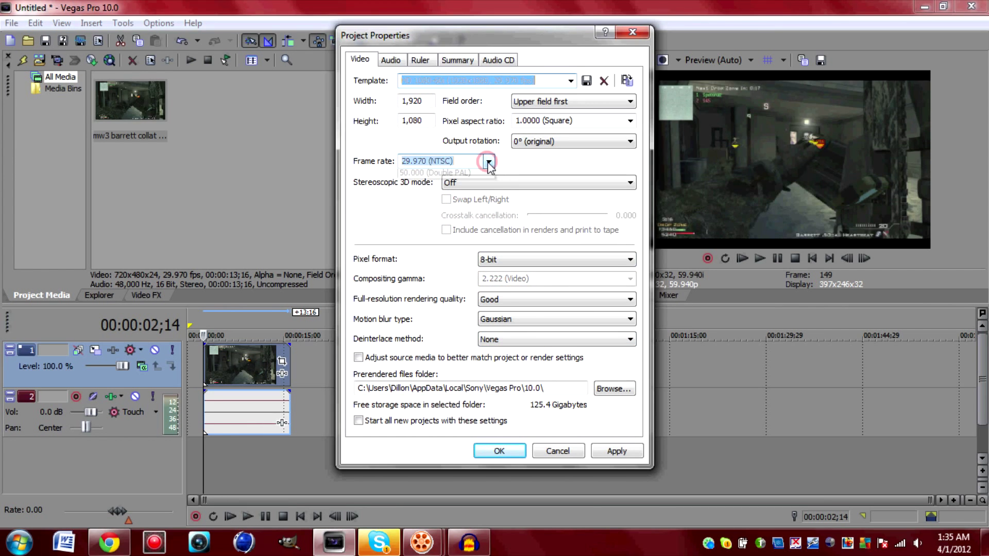
pyautogui.click(459, 259)
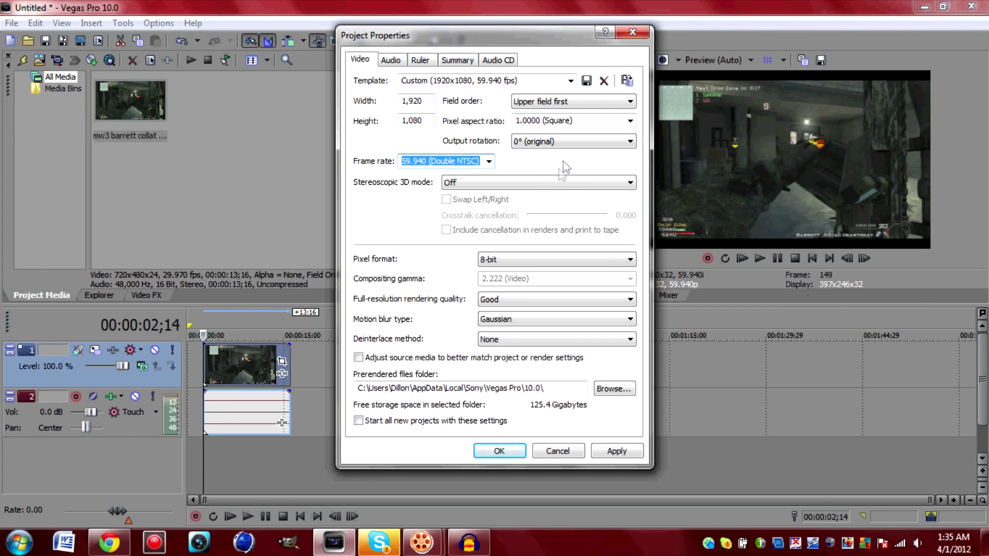
pyautogui.click(633, 456)
pyautogui.click(500, 452)
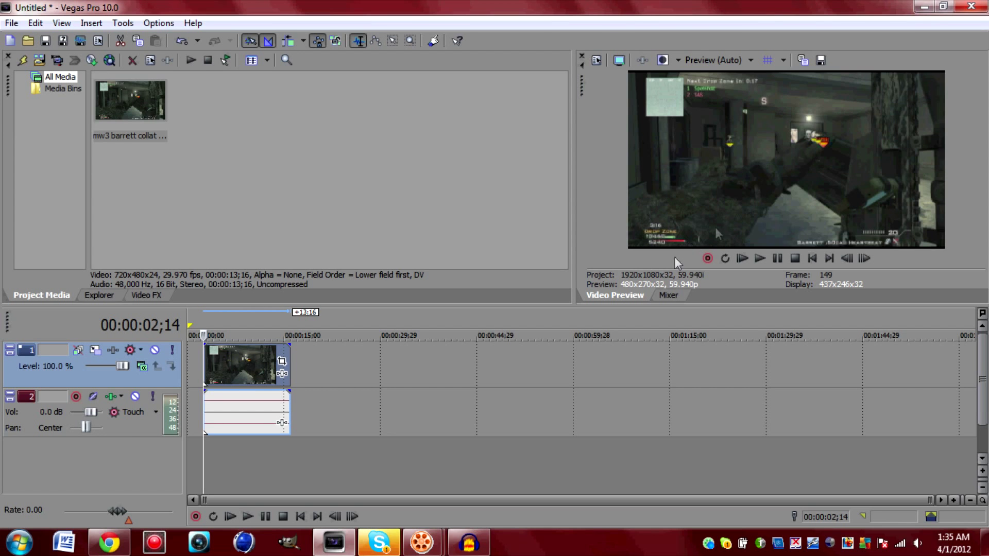
# Play the clip up to the kill shot and step the playhead back frame by frame to 00:00:09;12
pyautogui.click(759, 259)
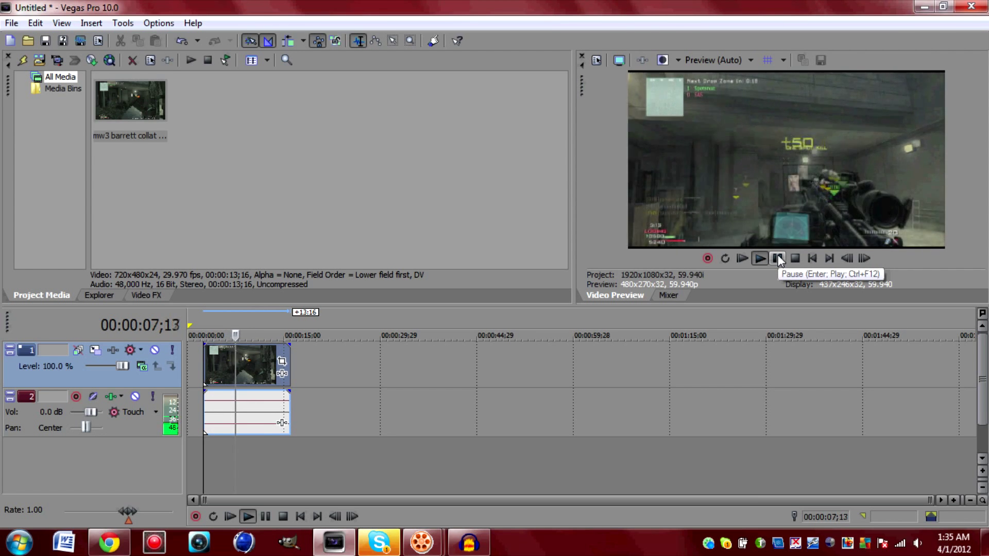
pyautogui.click(778, 260)
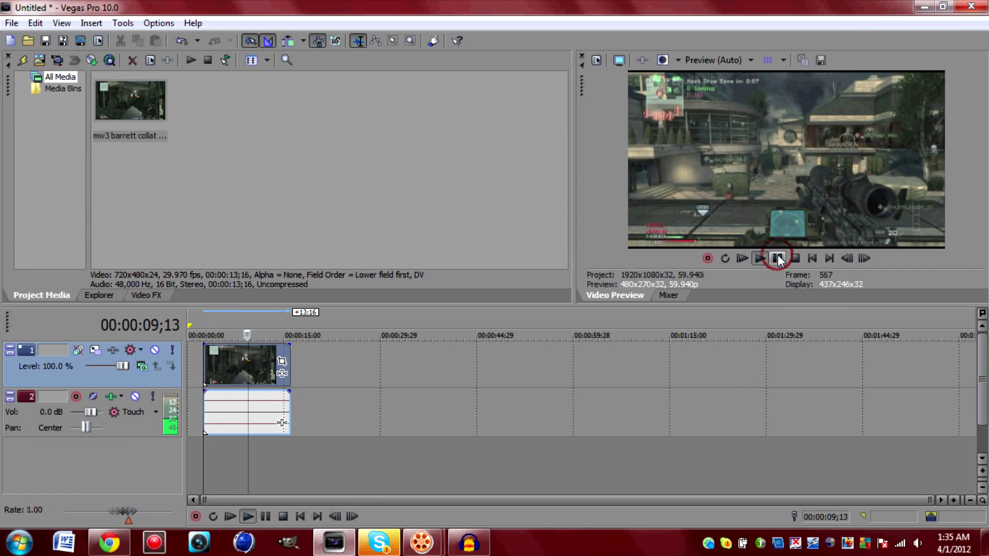
pyautogui.click(778, 260)
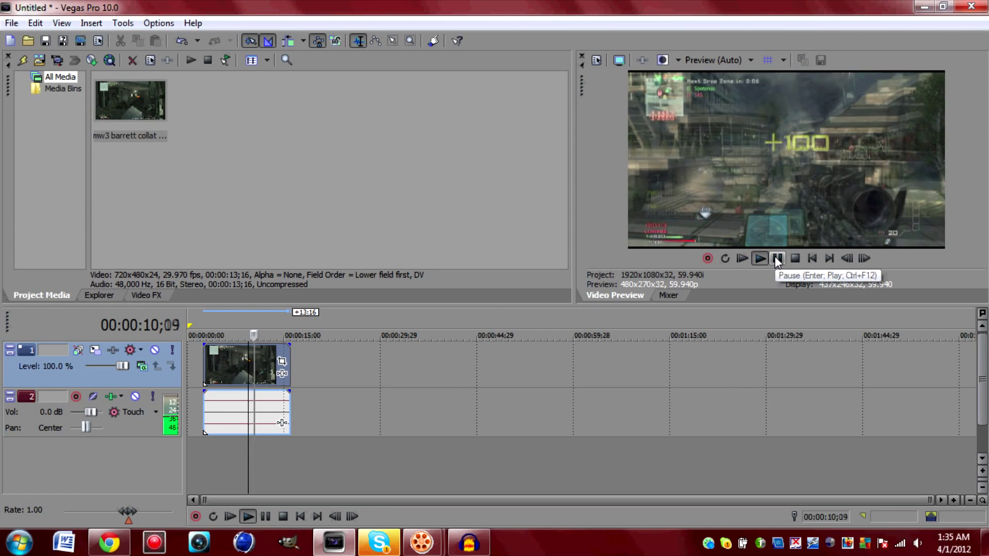
pyautogui.click(778, 260)
pyautogui.click(847, 260)
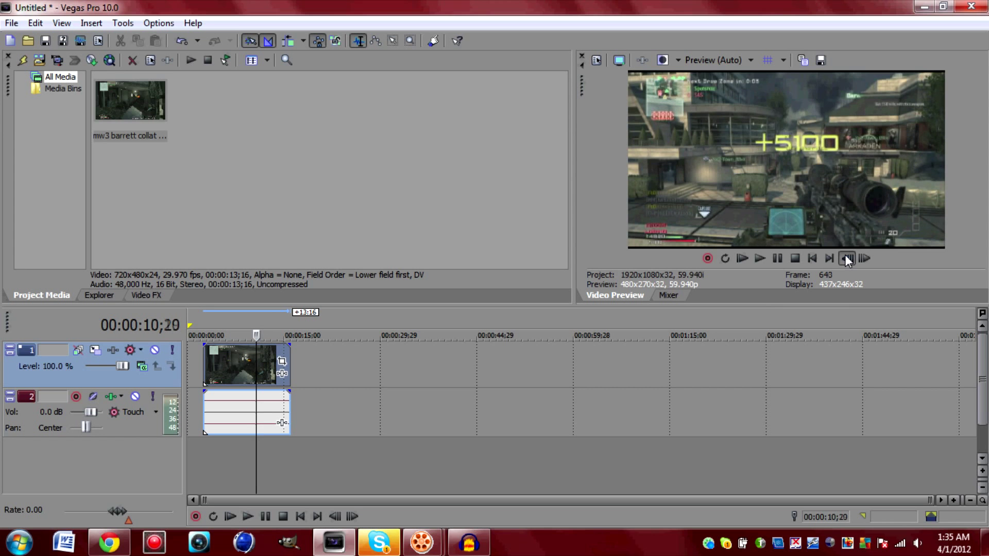
pyautogui.click(847, 259)
pyautogui.click(847, 259)
pyautogui.click(848, 259)
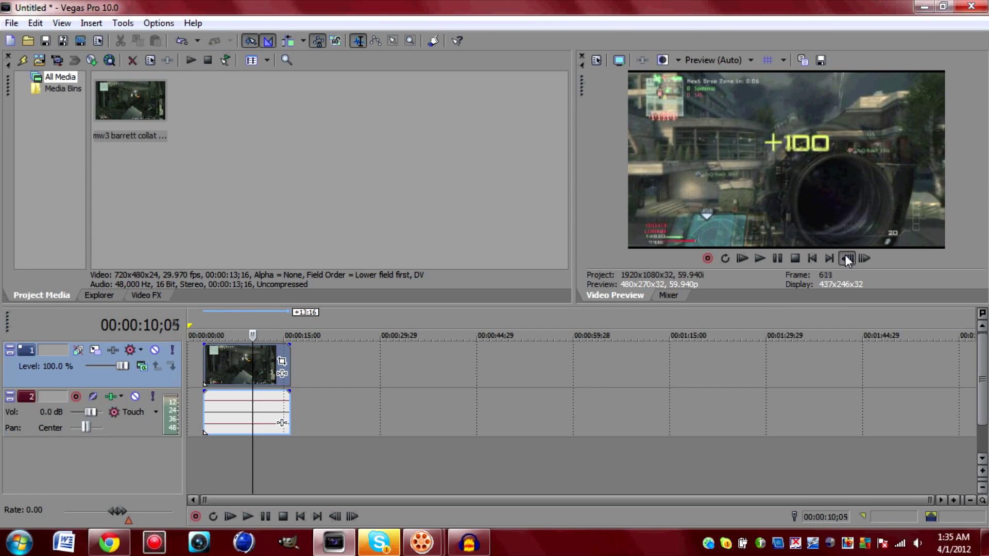
pyautogui.click(847, 259)
pyautogui.click(848, 259)
pyautogui.click(848, 259)
pyautogui.click(847, 259)
pyautogui.click(848, 259)
pyautogui.click(847, 259)
# Split the clip at 00:00:09;12 and delete the piece before the split
pyautogui.click(227, 360)
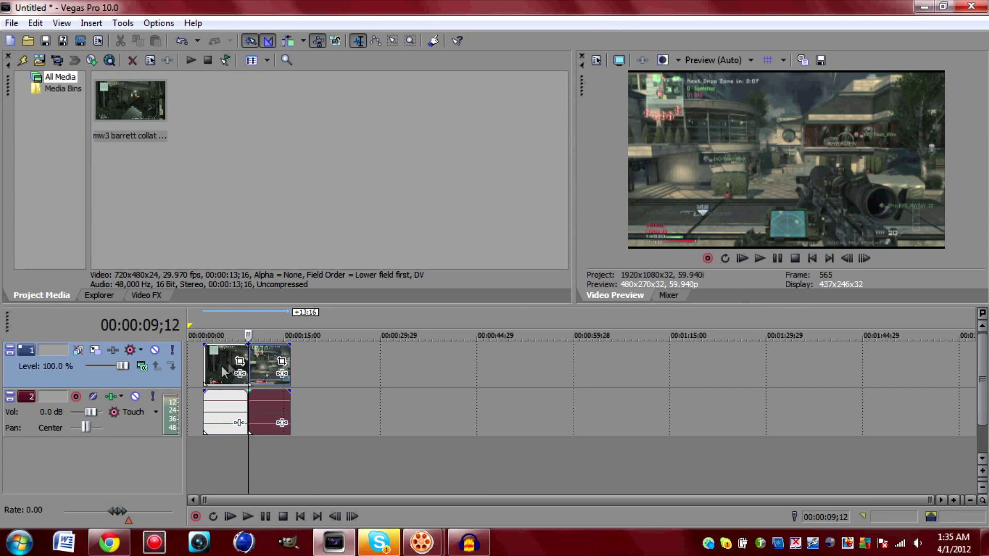
pyautogui.rightClick(227, 356)
pyautogui.click(298, 334)
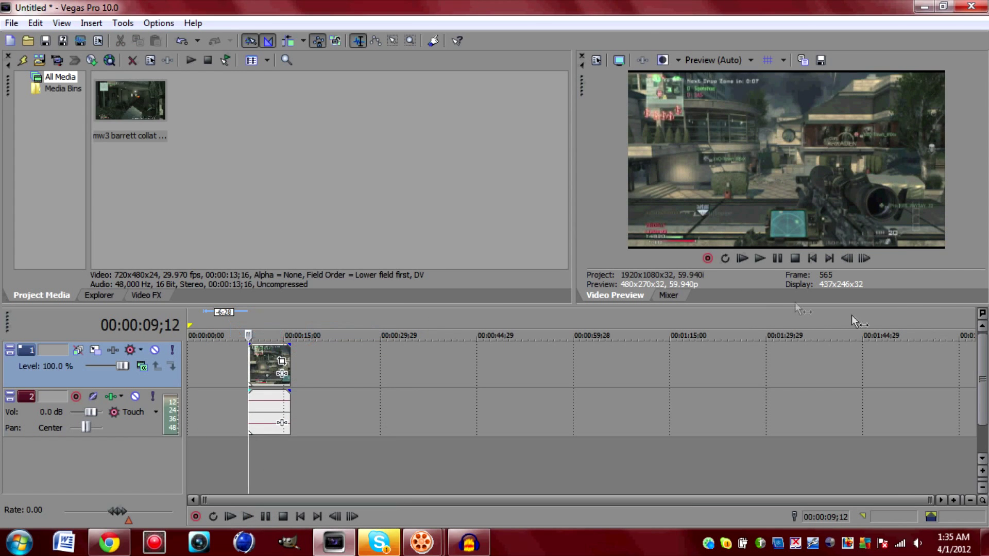
# Play the remaining clip to 00:00:11;18, split it there and delete the piece after the split
pyautogui.click(760, 258)
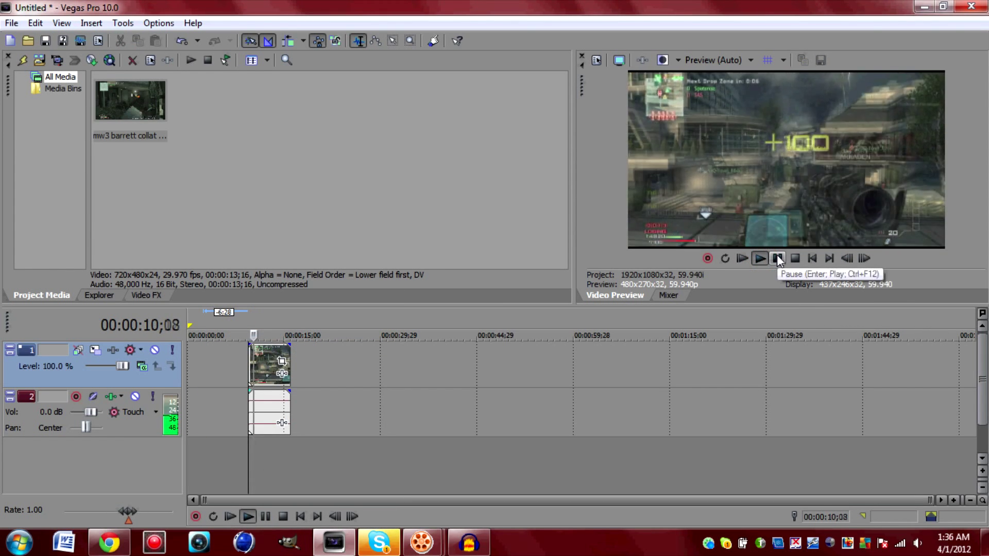
pyautogui.click(778, 258)
pyautogui.press('s')
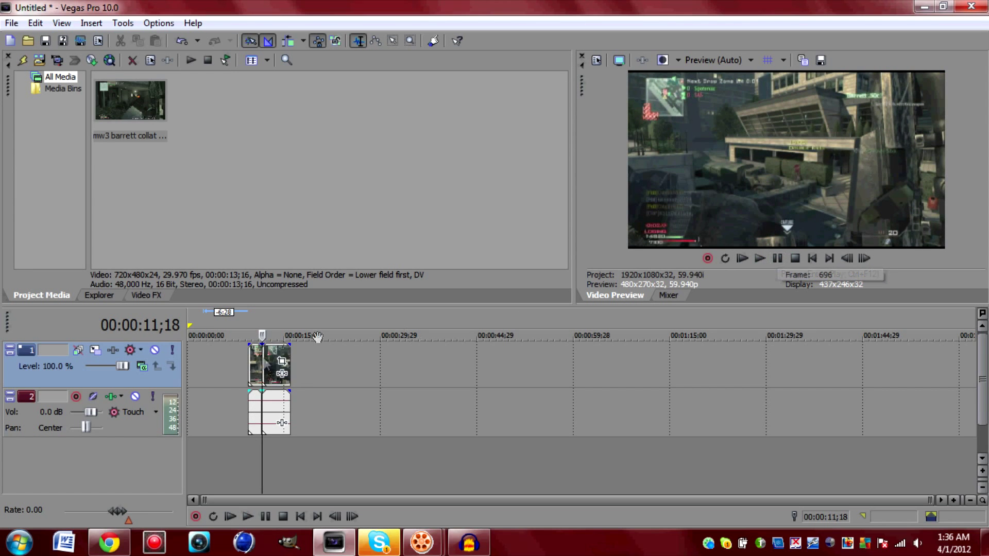
pyautogui.rightClick(277, 359)
pyautogui.click(300, 331)
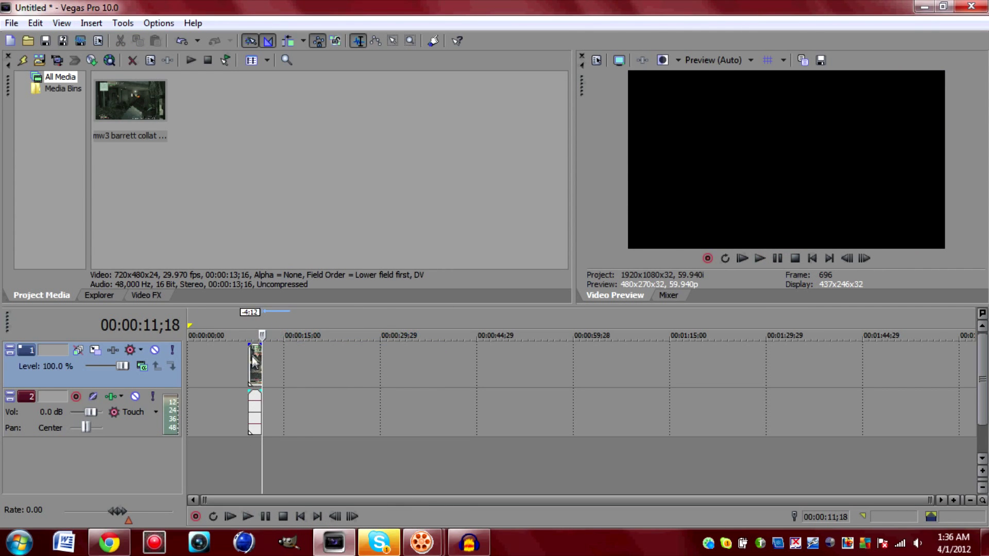
# Play the trimmed clip from its start at 00:00:09;12 and pause just after the shot
pyautogui.scroll(5, 257, 364)
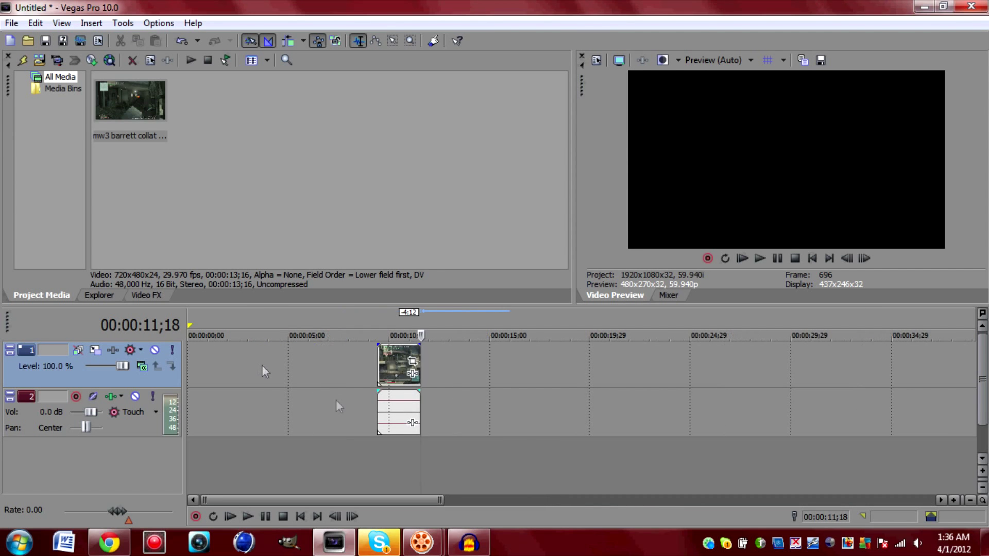
pyautogui.click(379, 358)
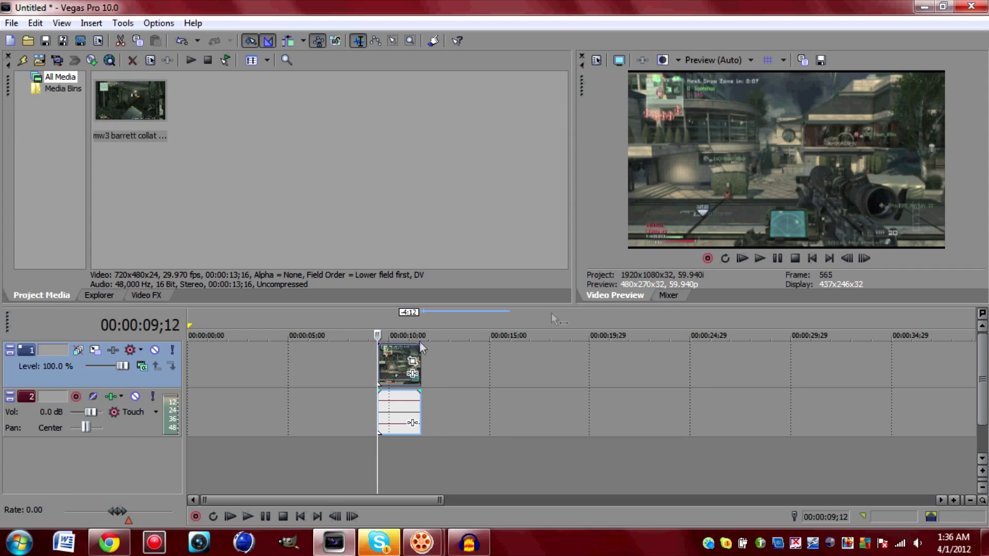
pyautogui.click(761, 258)
pyautogui.click(777, 258)
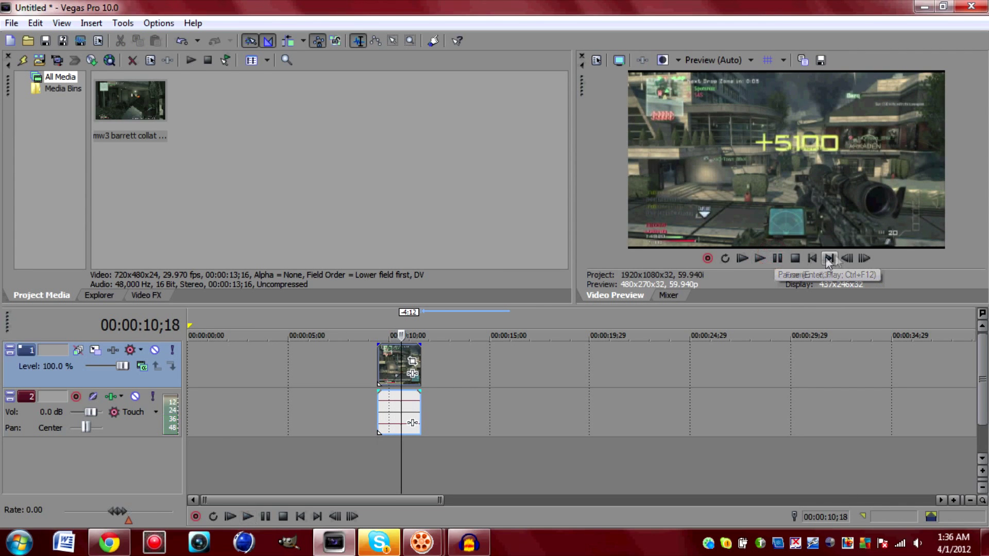
# Step frame by frame around the shot and stop the playhead on the hit frame at 00:00:10;08
pyautogui.click(848, 258)
pyautogui.click(848, 258)
pyautogui.click(847, 258)
pyautogui.click(848, 258)
pyautogui.click(848, 258)
pyautogui.click(848, 258)
pyautogui.click(863, 258)
pyautogui.click(863, 258)
pyautogui.click(864, 258)
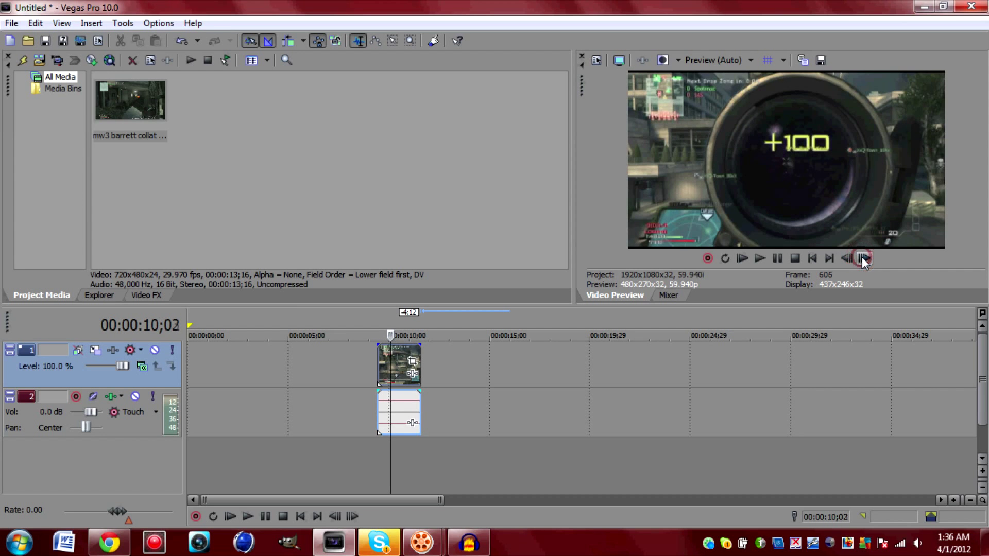
pyautogui.click(863, 259)
pyautogui.click(864, 258)
pyautogui.click(863, 258)
pyautogui.click(864, 258)
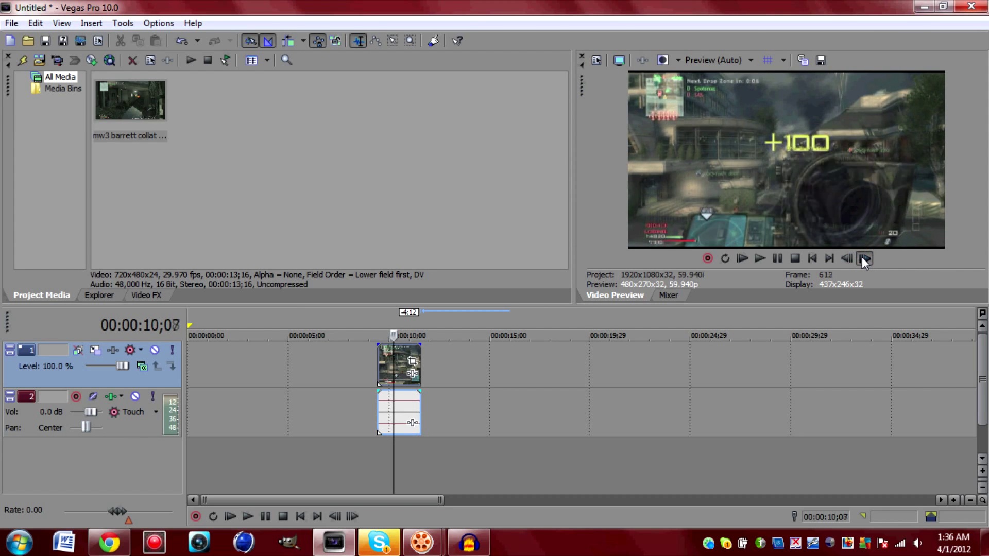
pyautogui.click(864, 258)
pyautogui.click(864, 258)
pyautogui.hotkey('alt', 'Left')
pyautogui.hotkey('alt', 'Left')
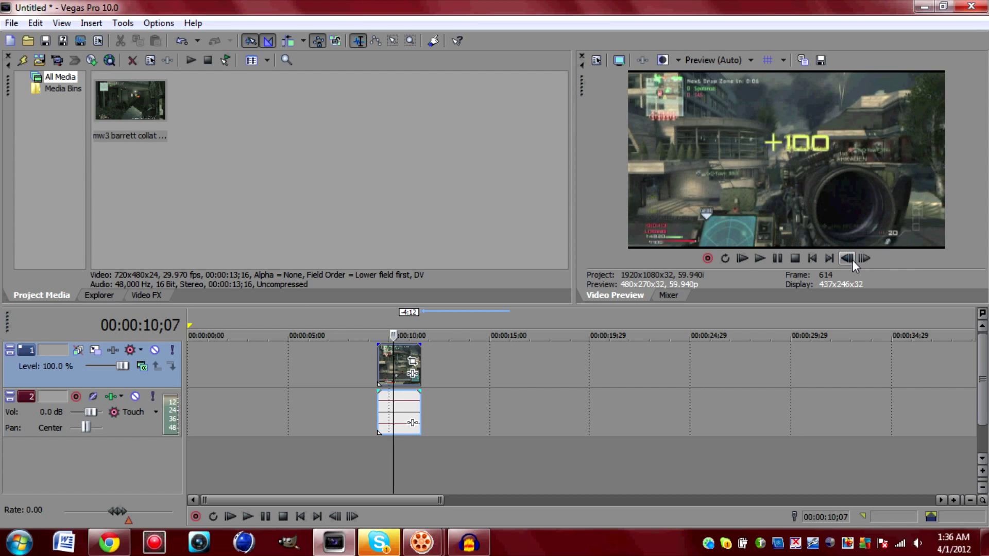
pyautogui.click(864, 258)
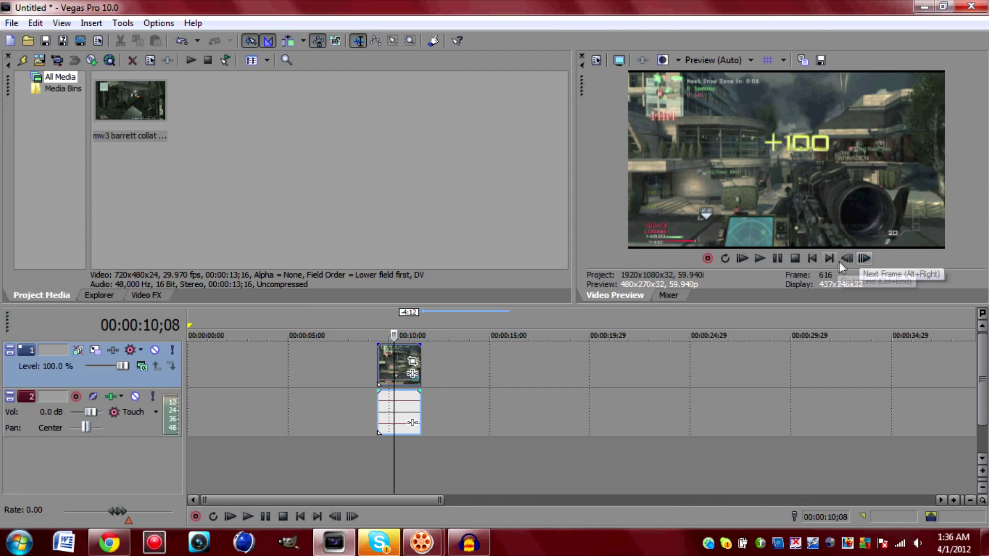
# Split the clip at 00:00:10;08 and delete the piece after the split
pyautogui.press('s')
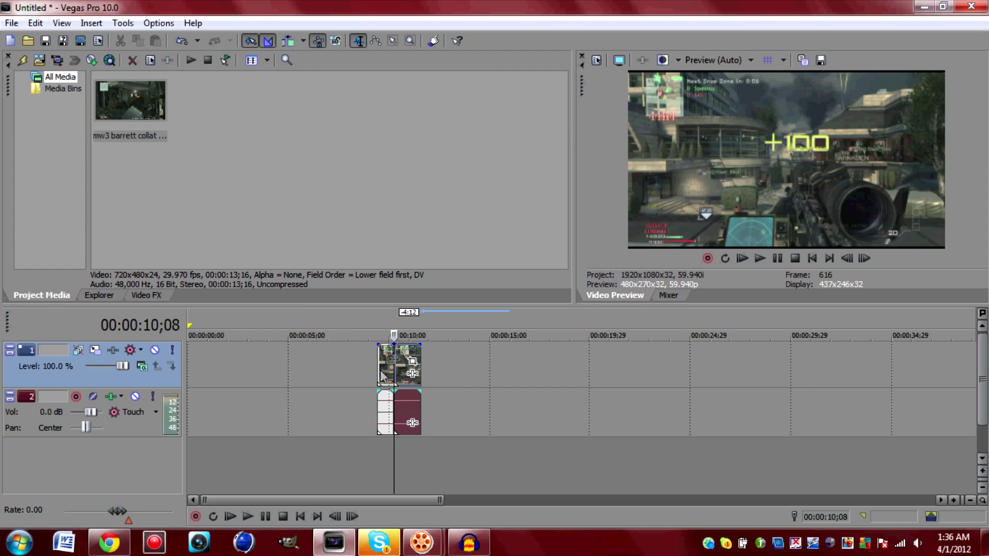
pyautogui.rightClick(411, 357)
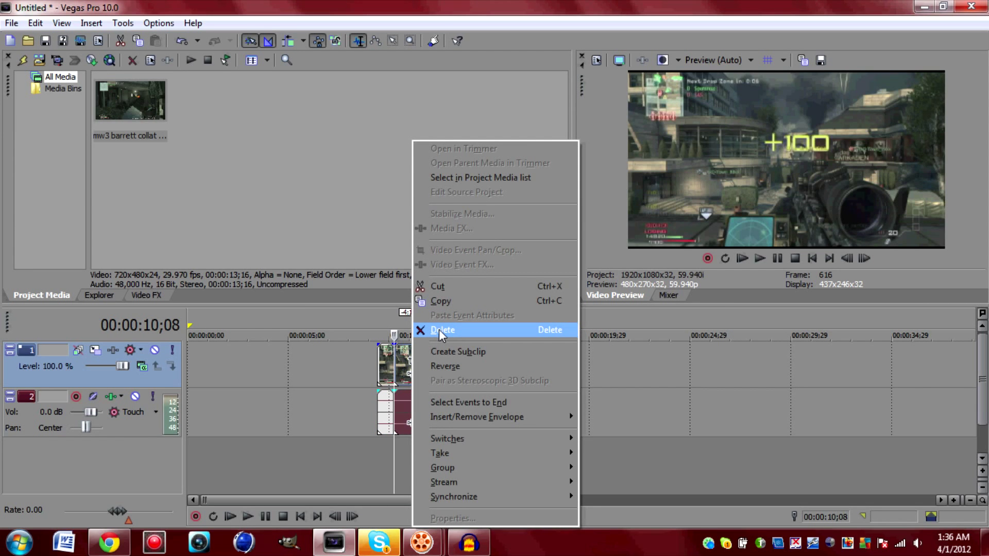
pyautogui.click(443, 332)
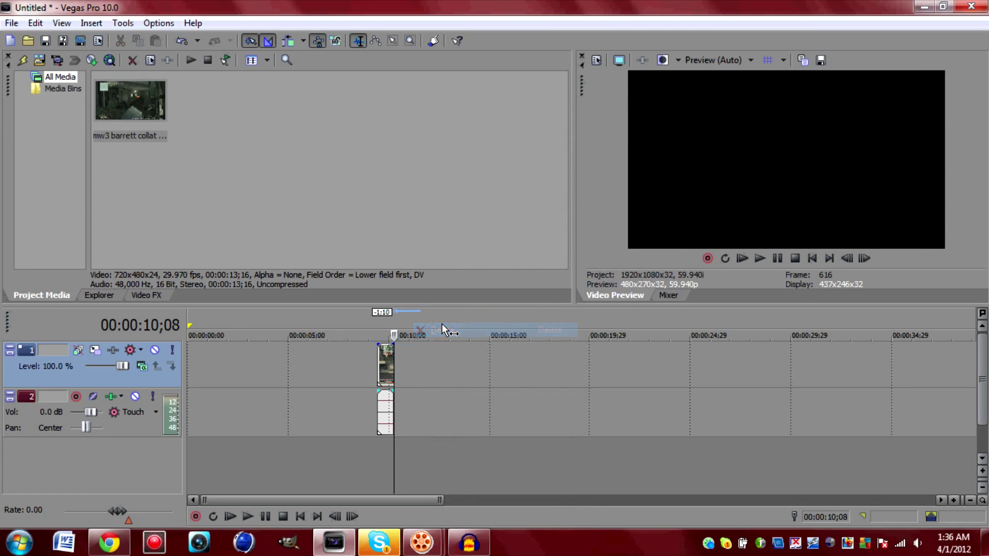
# Save a snapshot of the clip's last frame at 00:00:10;07 as the JPEG Image46 in the Screenshots folder
pyautogui.click(850, 259)
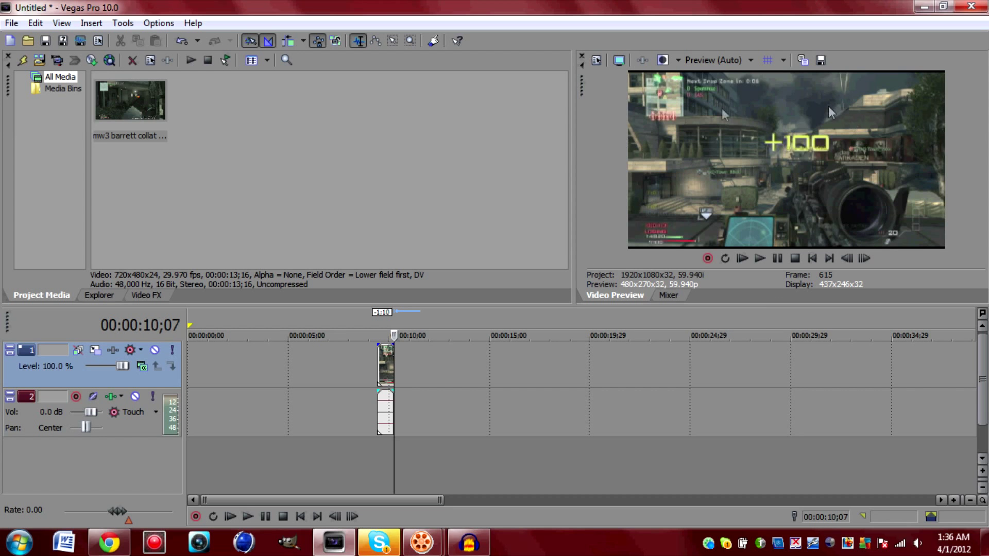
pyautogui.click(821, 61)
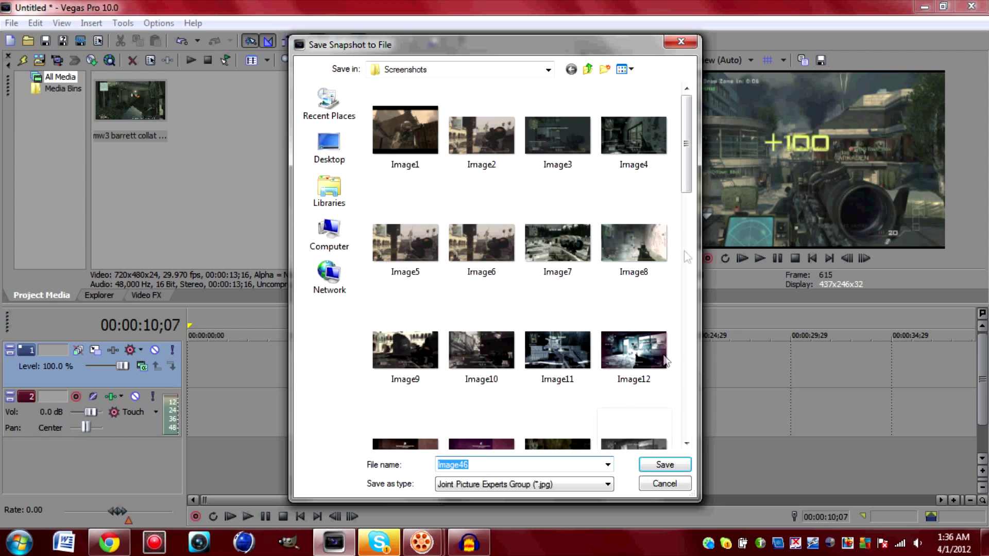
pyautogui.moveTo(690, 156); pyautogui.dragTo(686, 422)
pyautogui.moveTo(689, 304); pyautogui.dragTo(686, 409)
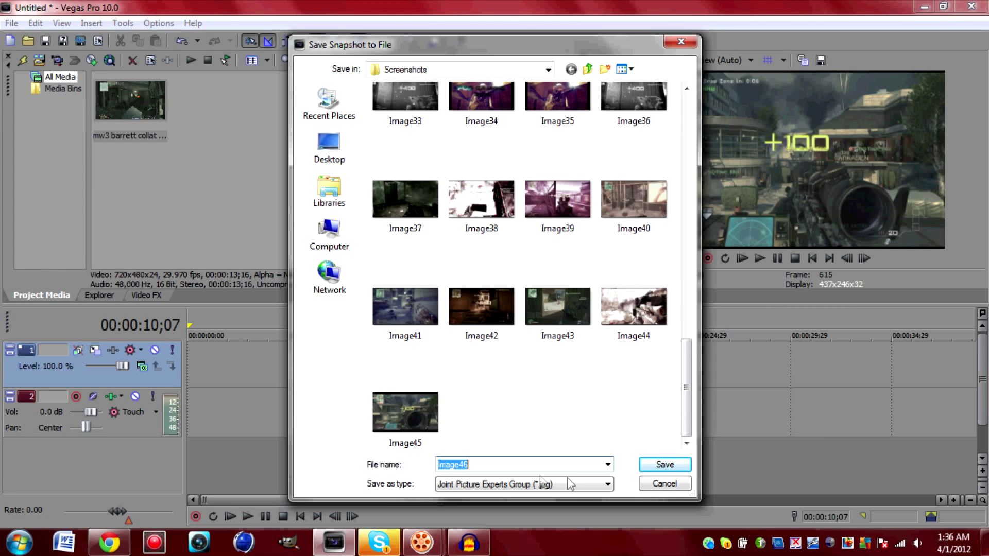
pyautogui.click(664, 466)
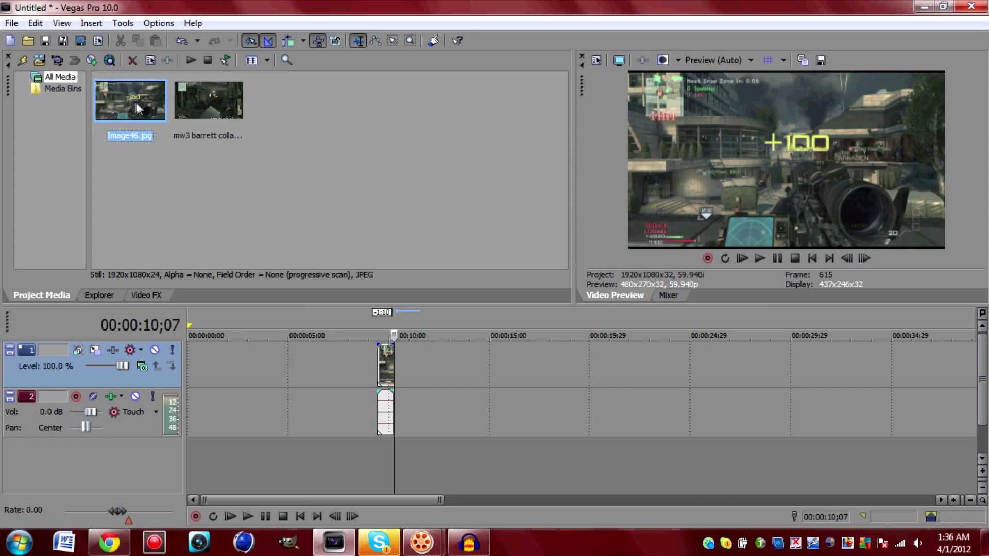
# Place the still Image46.jpg on the video track directly against the end of the trimmed clip
pyautogui.moveTo(165, 134); pyautogui.dragTo(462, 334)
pyautogui.moveTo(412, 369); pyautogui.dragTo(401, 369)
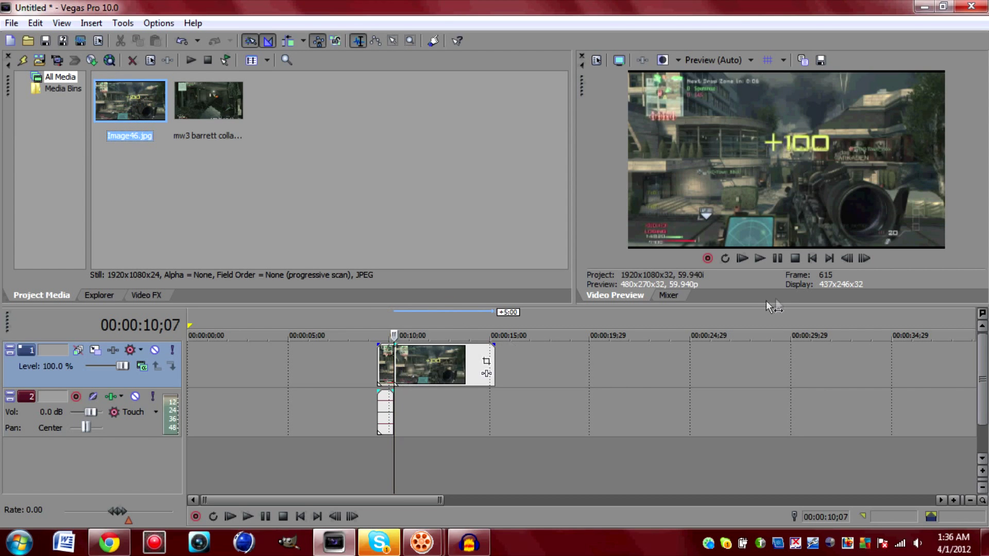
pyautogui.click(353, 355)
pyautogui.click(412, 365)
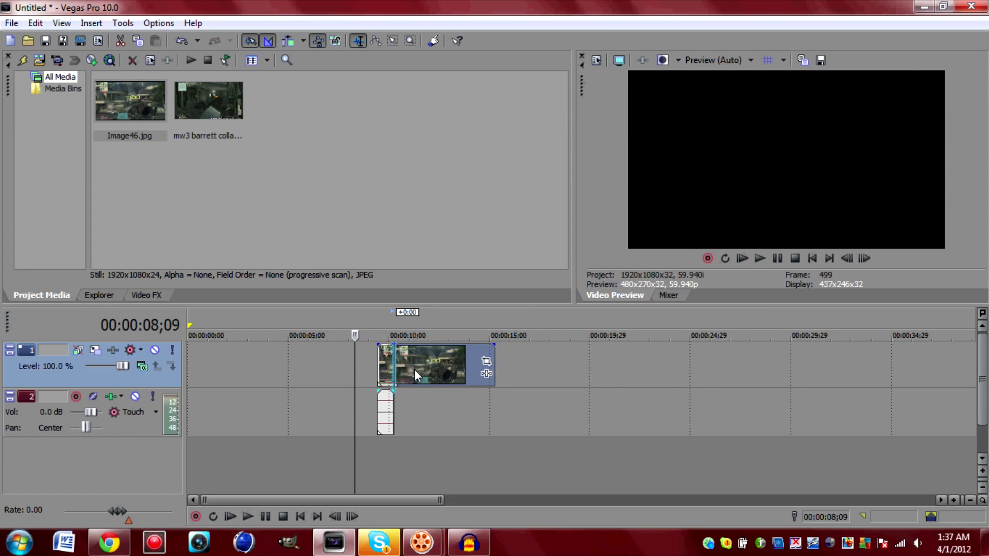
# Play from 00:00:09;29 across the join between the clip and the still image to check the freeze frame
pyautogui.click(388, 351)
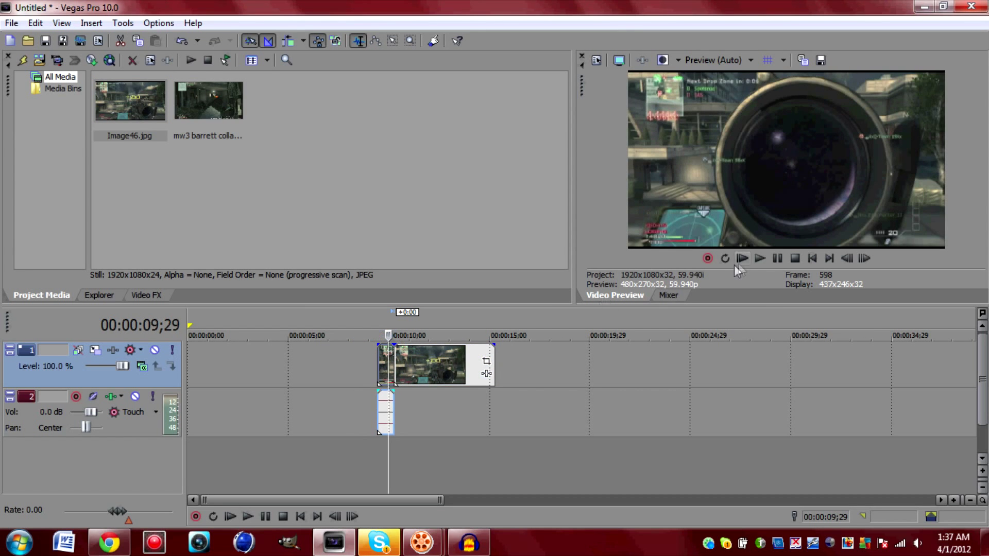
pyautogui.click(757, 259)
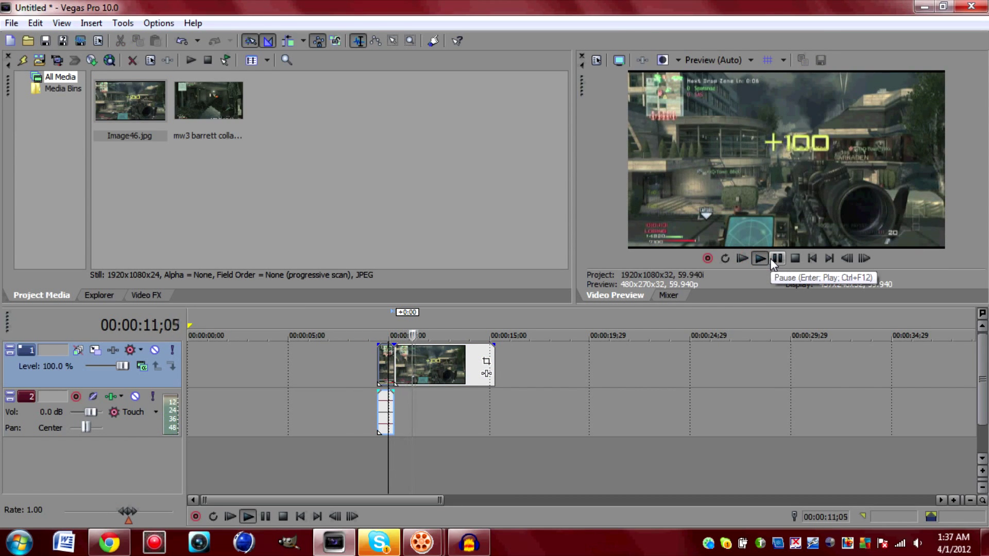
pyautogui.click(775, 260)
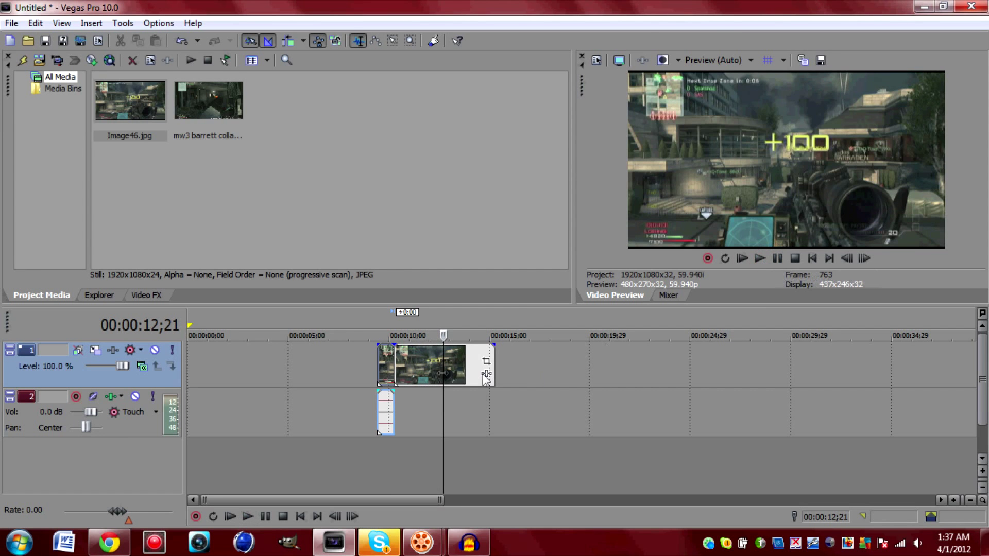
# Split the still image at 00:00:12;19, delete the piece after it, and add a fade-out of about 15 frames to its end
pyautogui.click(441, 361)
pyautogui.press('s')
pyautogui.rightClick(451, 360)
pyautogui.click(482, 334)
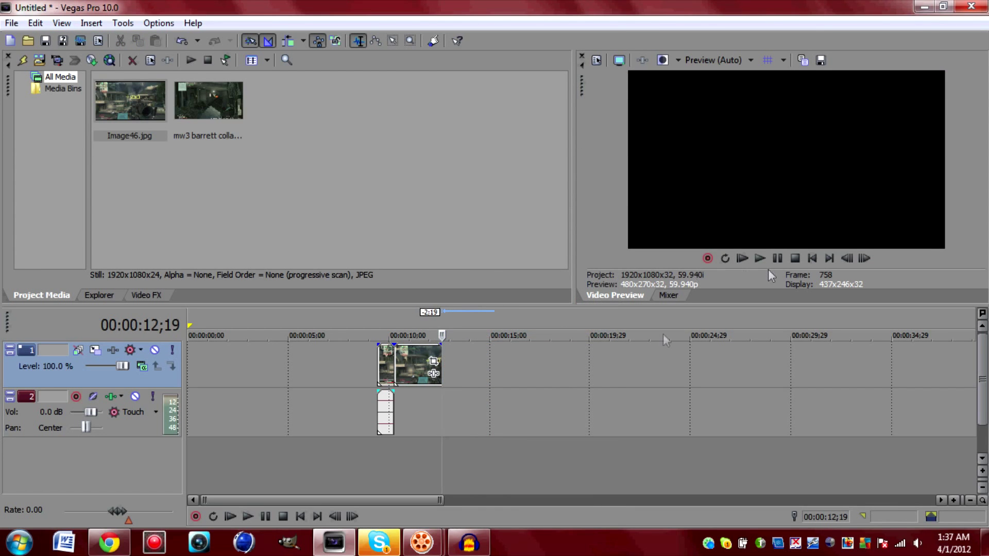
pyautogui.moveTo(439, 344); pyautogui.dragTo(432, 349)
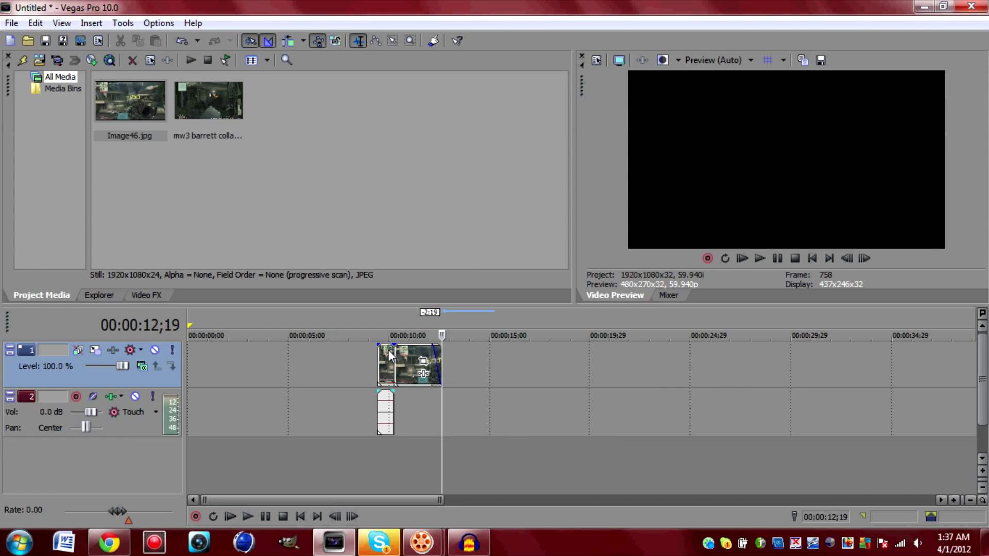
# Play from shortly before the join through the still image to check the freeze frame's length and fade
pyautogui.click(389, 356)
pyautogui.click(760, 258)
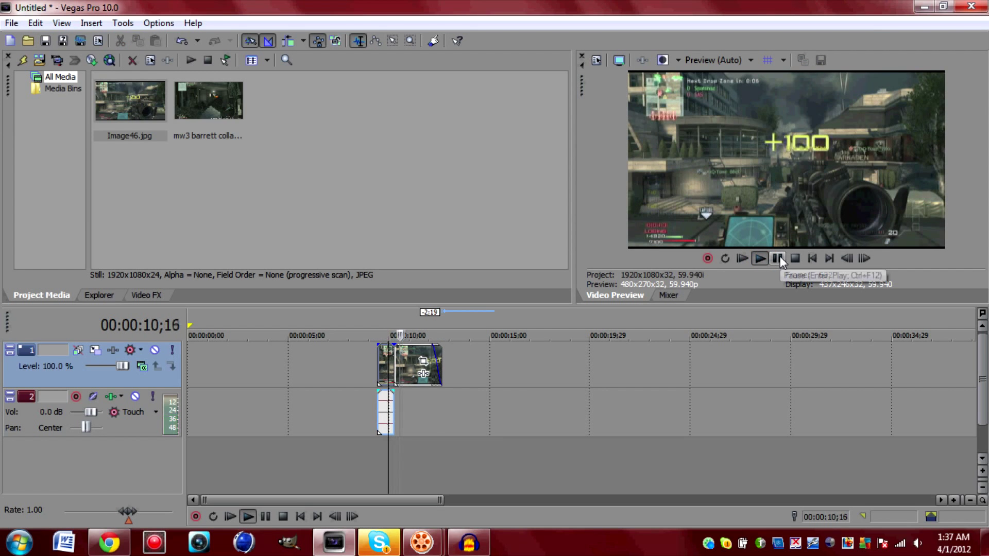
pyautogui.click(778, 258)
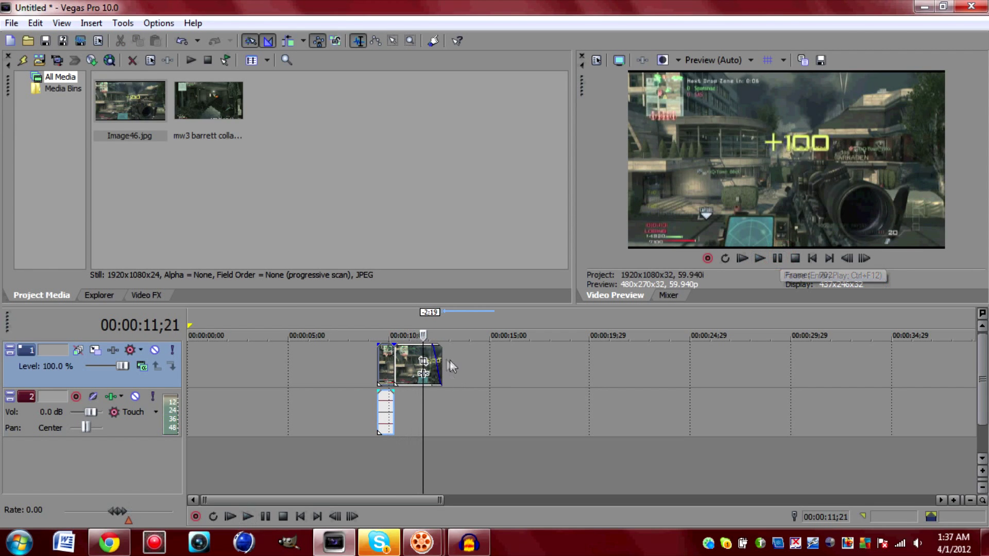
# Shorten the still image by splitting it at 00:00:11;20 and deleting the rest, and add a short fade-out at the new end
pyautogui.click(423, 351)
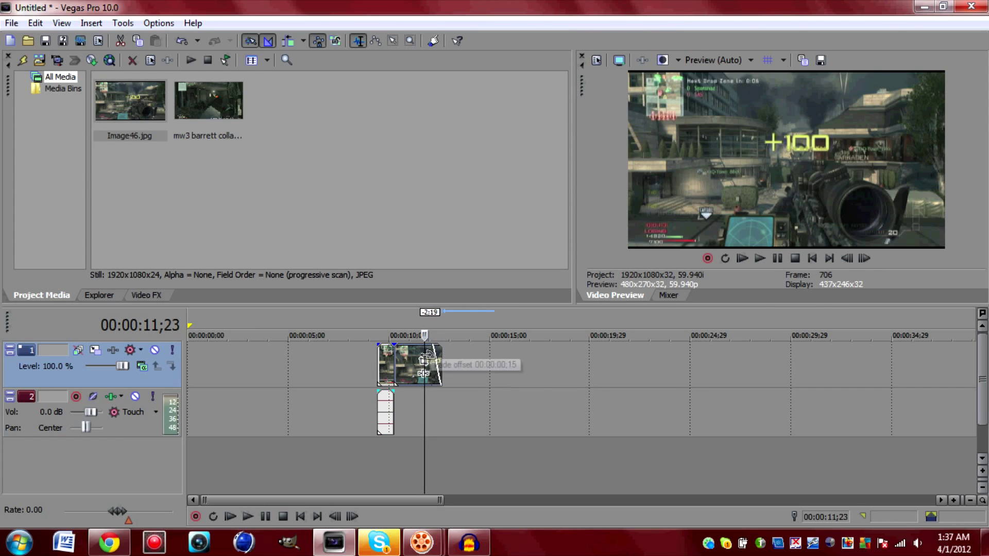
pyautogui.click(422, 351)
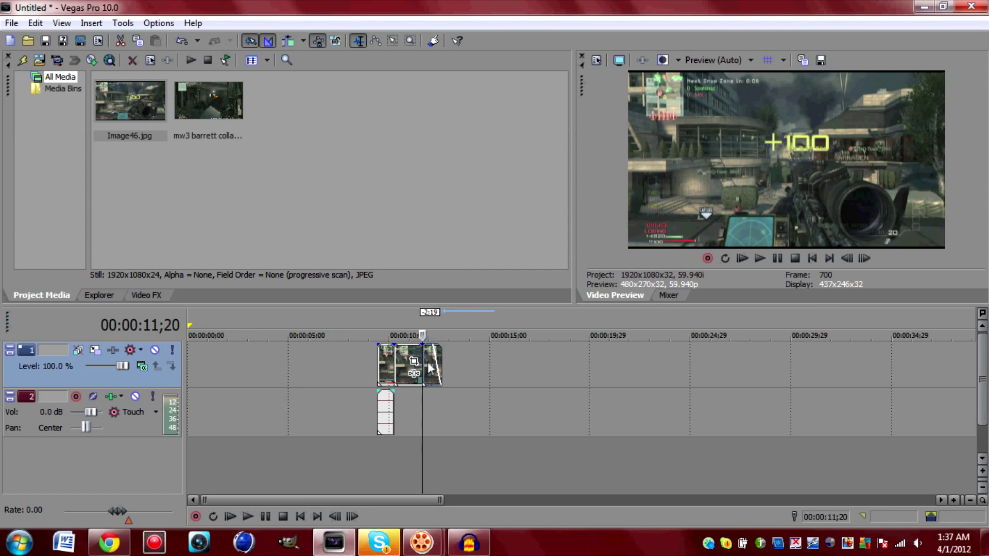
pyautogui.rightClick(430, 361)
pyautogui.click(457, 327)
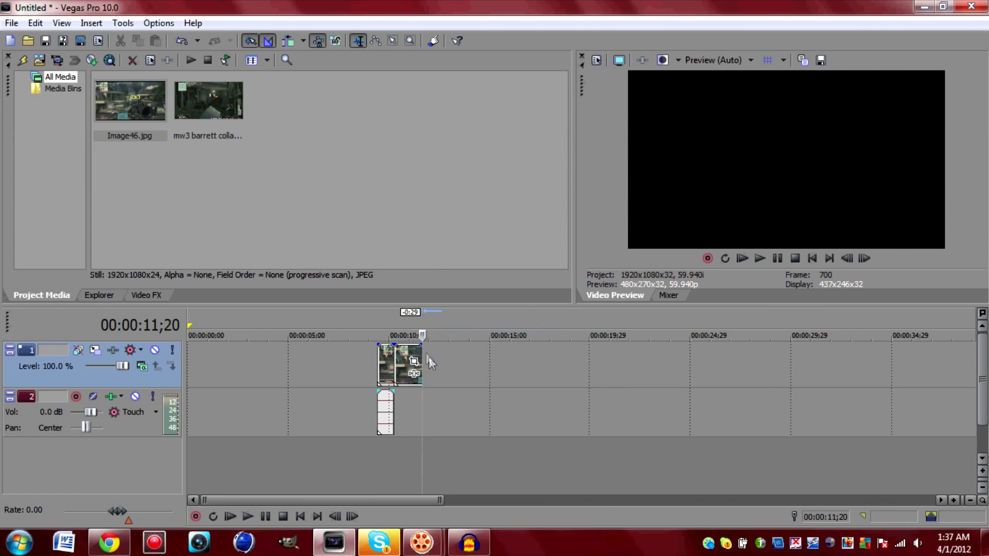
pyautogui.moveTo(422, 347); pyautogui.dragTo(418, 344)
# Play from near the end of the clip into the shortened still image to check its timing
pyautogui.click(385, 351)
pyautogui.click(761, 259)
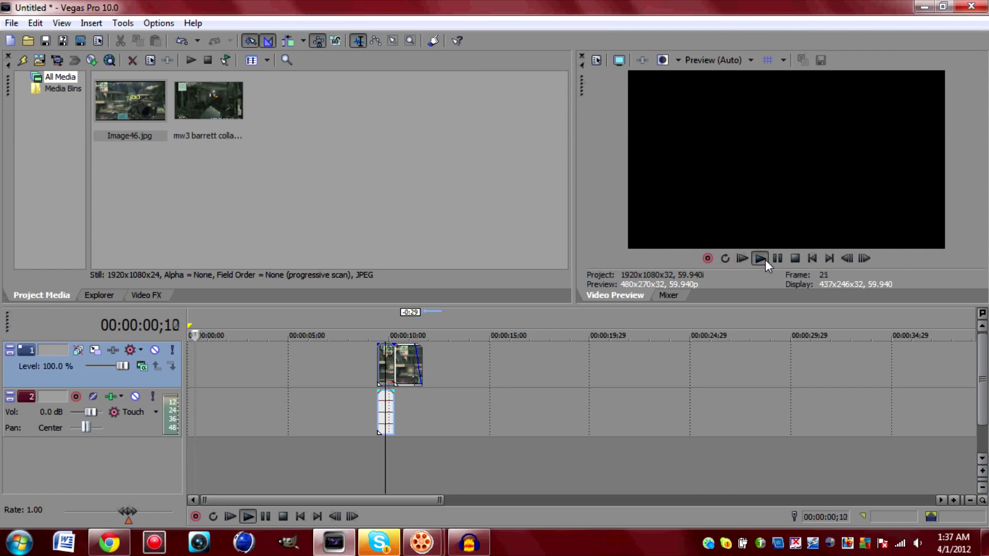
pyautogui.click(390, 352)
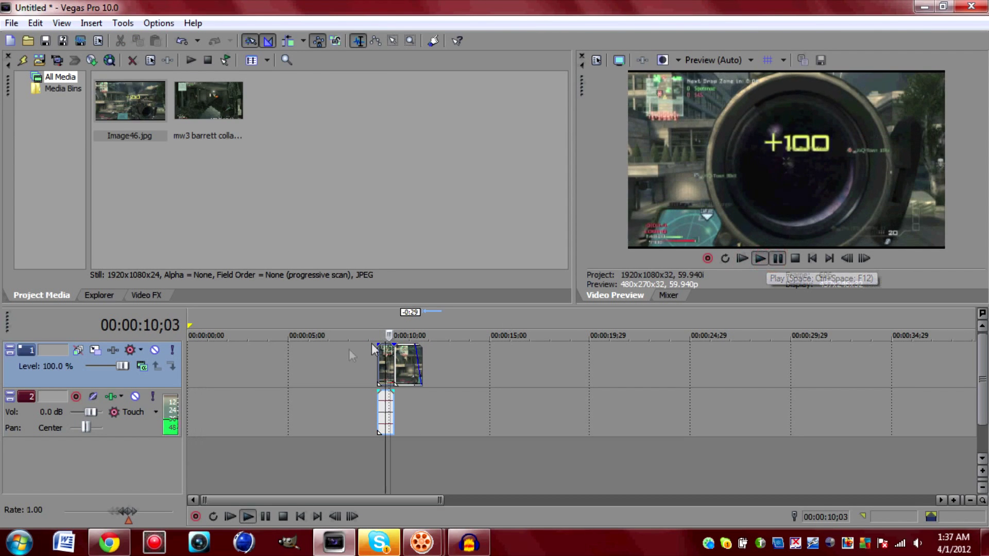
pyautogui.click(759, 258)
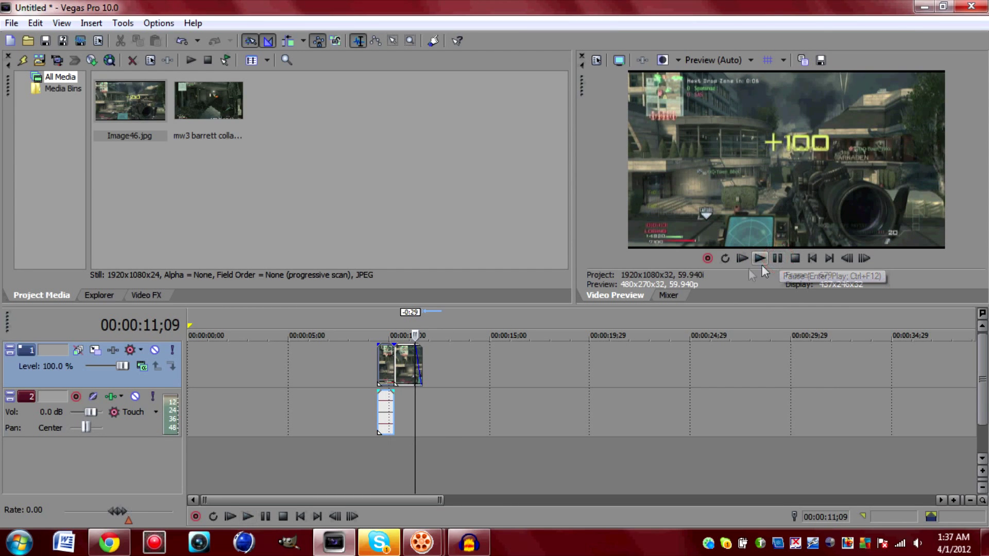
# Zoom the still in with an Event Pan/Crop keyframe at 00:00:01;06, cropping to about 1,416 x 797 around the center with locked aspect ratio
pyautogui.rightClick(404, 361)
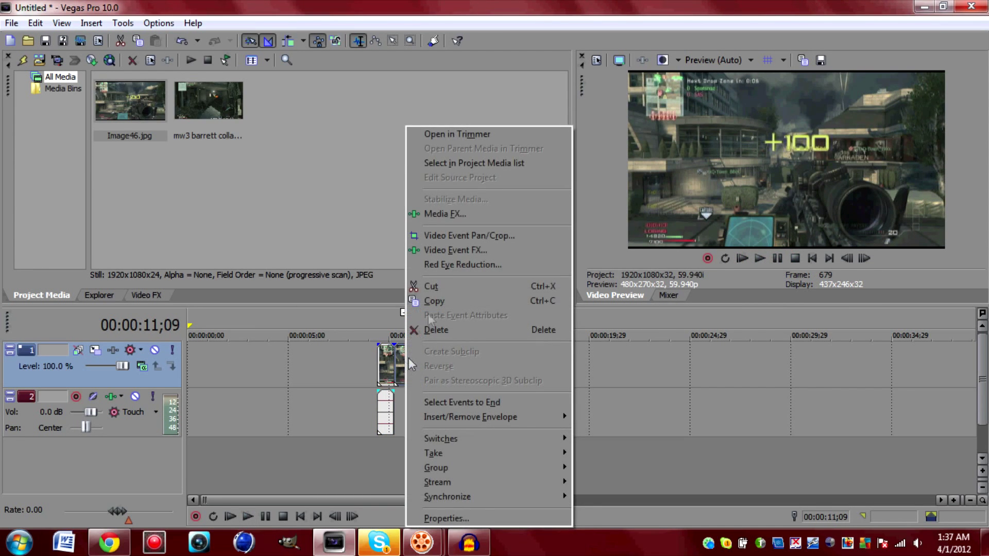
pyautogui.click(487, 237)
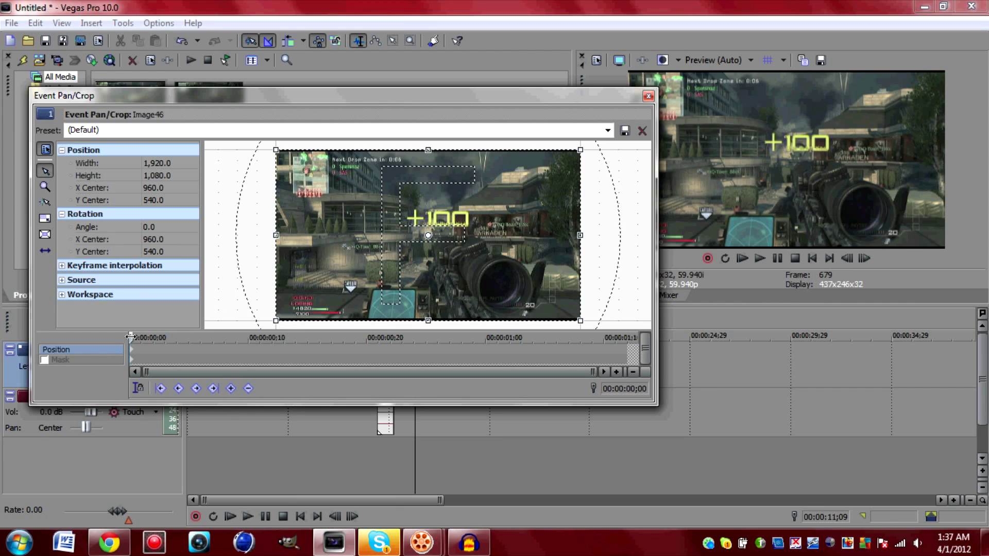
pyautogui.moveTo(131, 337); pyautogui.dragTo(142, 338)
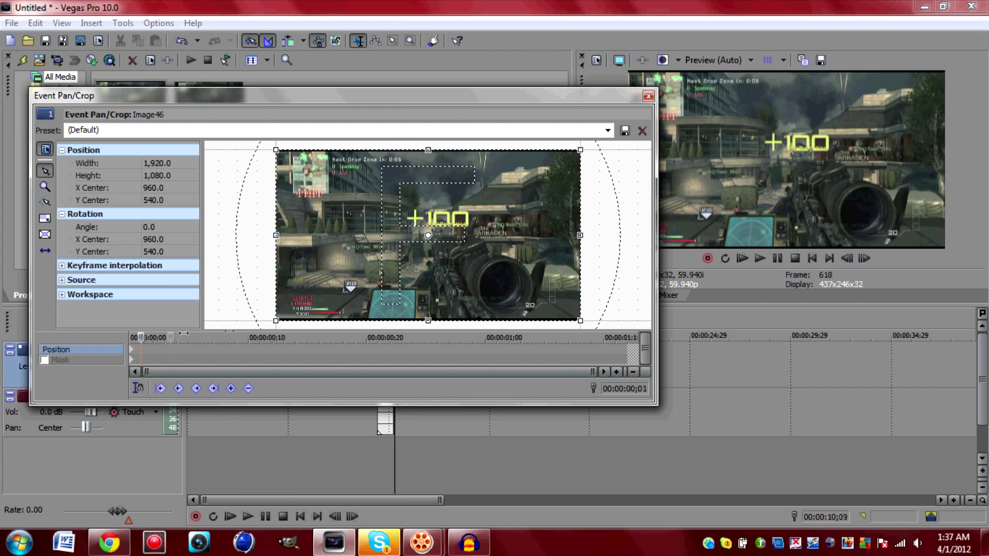
pyautogui.moveTo(560, 341); pyautogui.dragTo(563, 339)
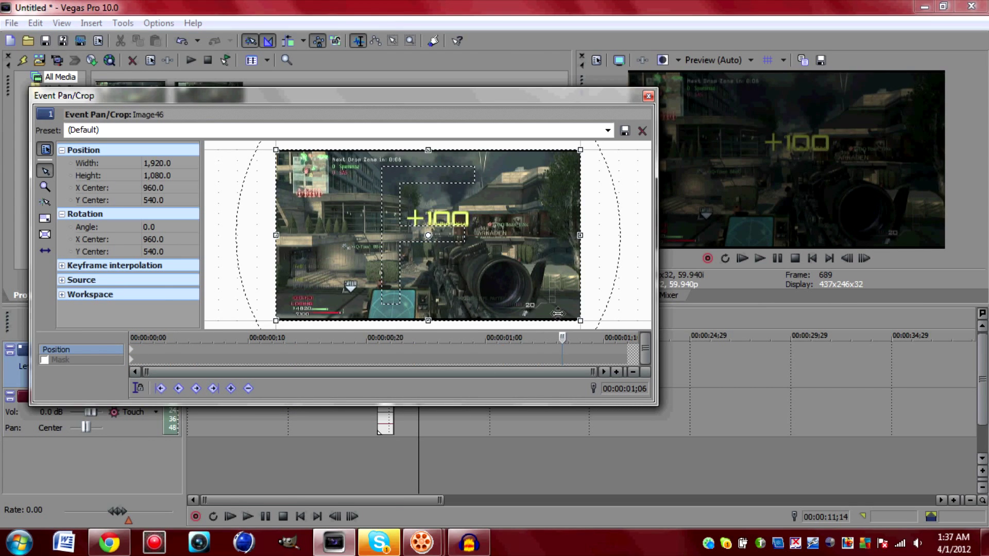
pyautogui.click(48, 233)
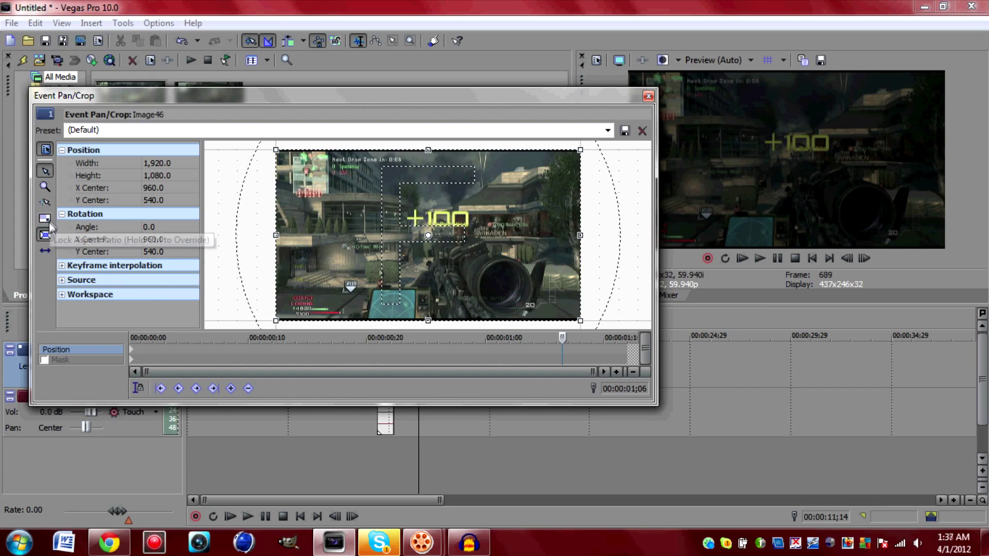
pyautogui.click(50, 220)
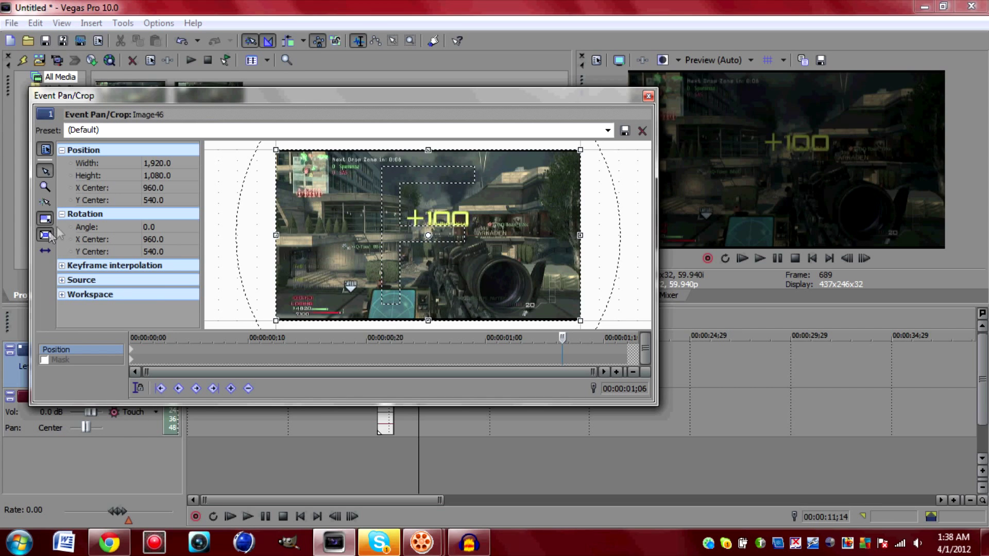
pyautogui.click(428, 320)
pyautogui.moveTo(428, 320); pyautogui.dragTo(437, 297)
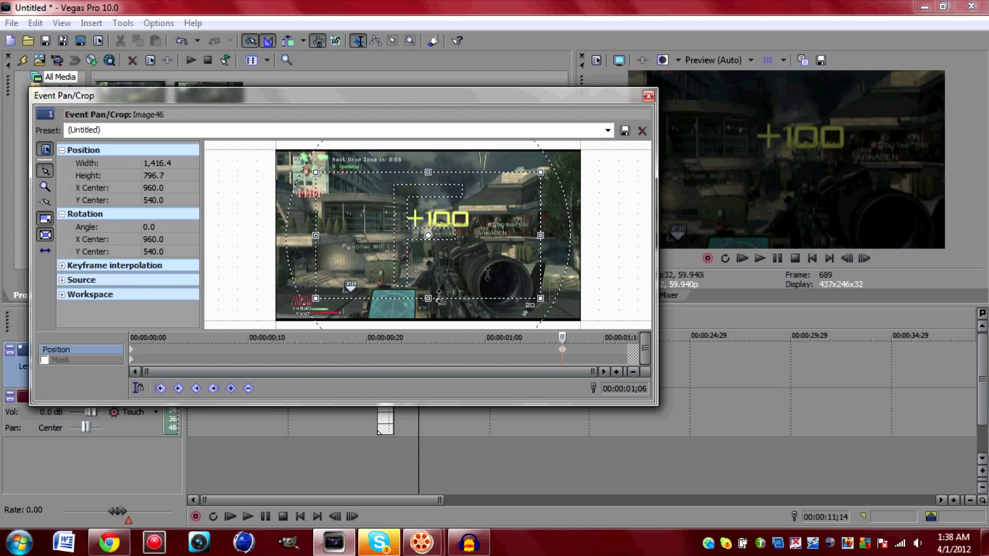
# Close the Pan/Crop settings and play the sequence from the clip's start at 00:00:09;12 twice to check the zooming freeze frame
pyautogui.click(648, 97)
pyautogui.click(376, 352)
pyautogui.click(760, 259)
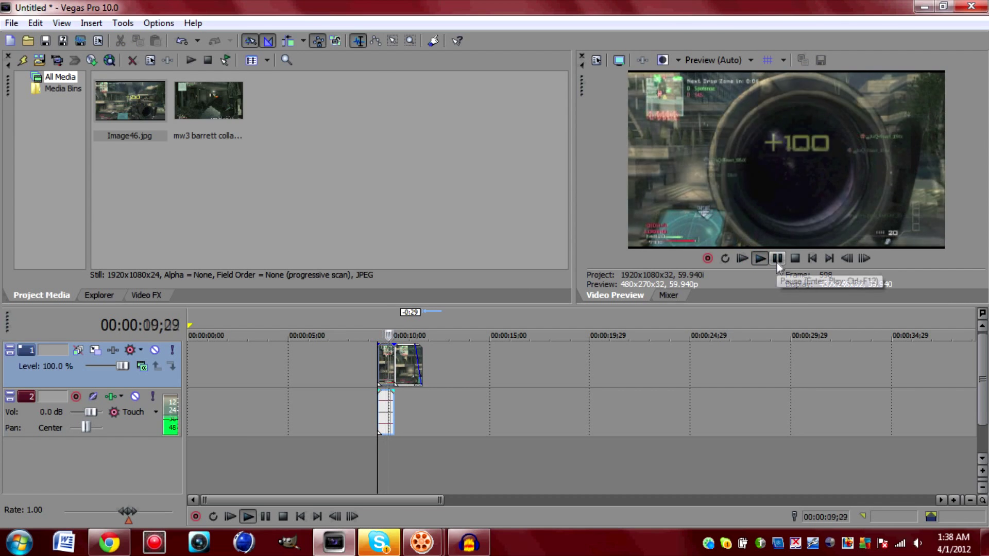
pyautogui.click(777, 259)
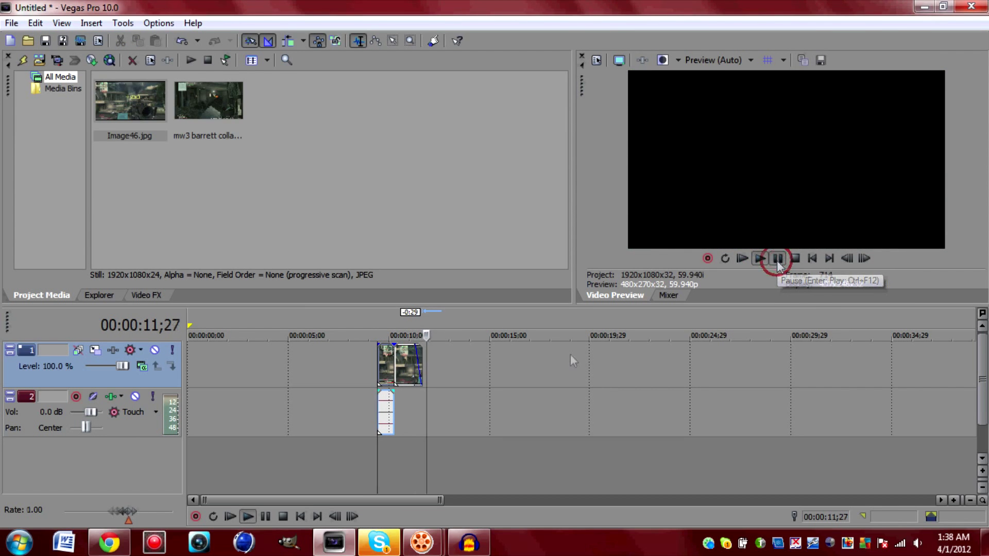
pyautogui.click(378, 352)
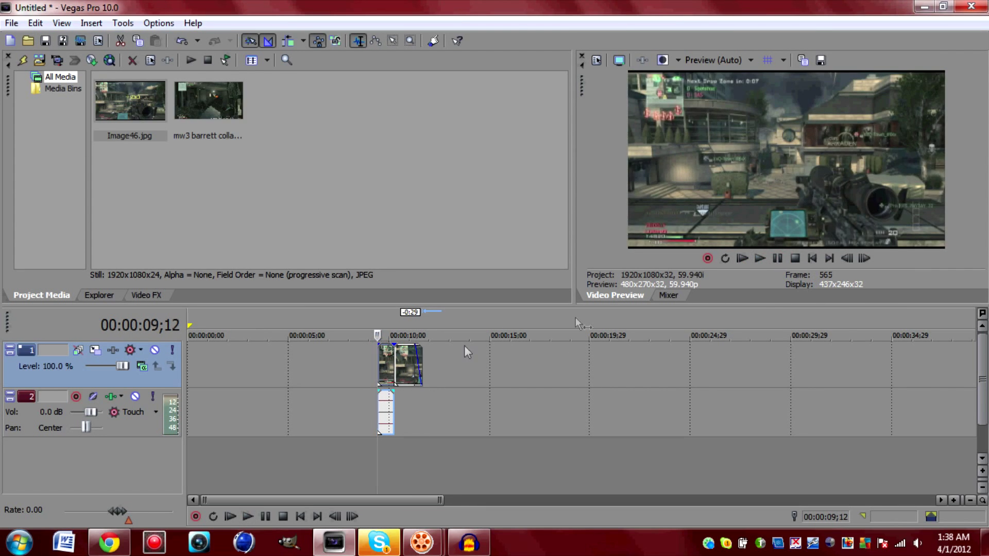
pyautogui.click(761, 258)
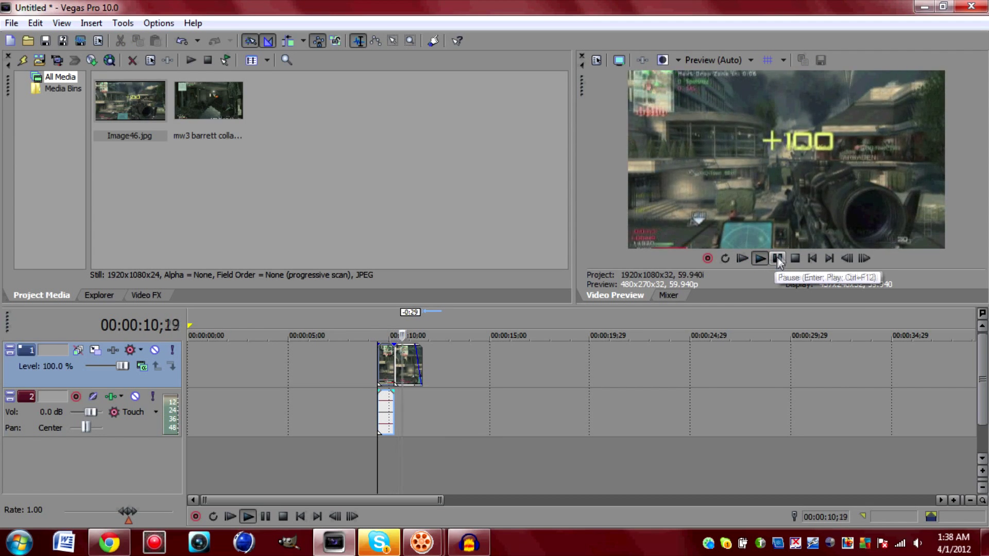
pyautogui.click(778, 256)
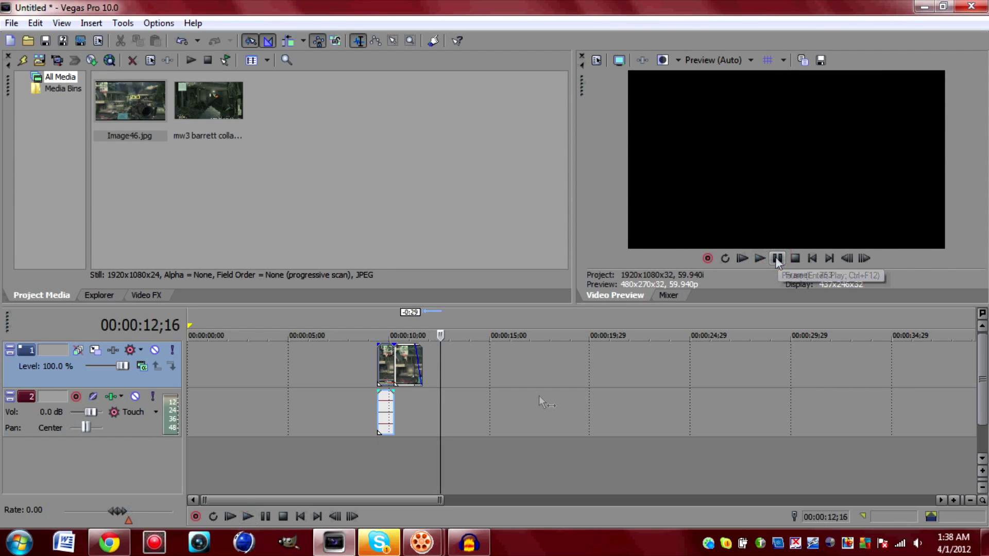